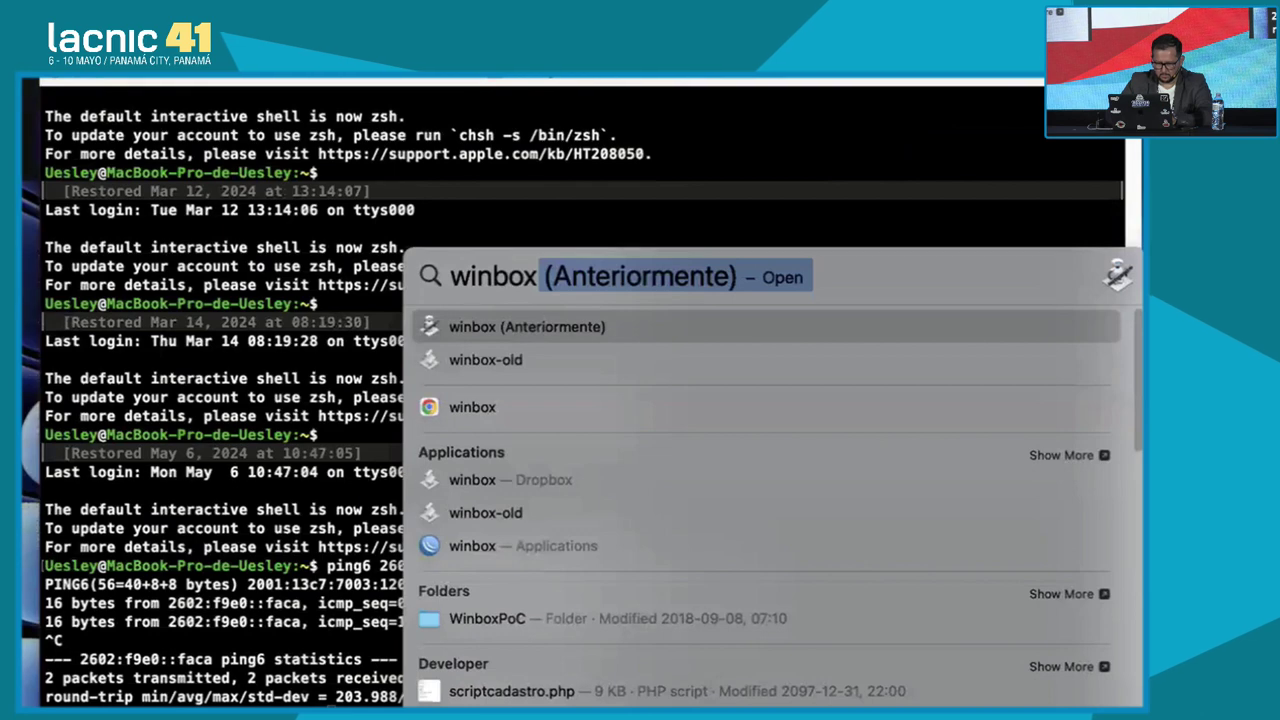
Launch WinBox and connect to the Border router at [2602:f9e0::faca] with the saved admin credentials.
key(Down)
key(Down)
key(Down)
key(Down)
key(Down)
key(Return)
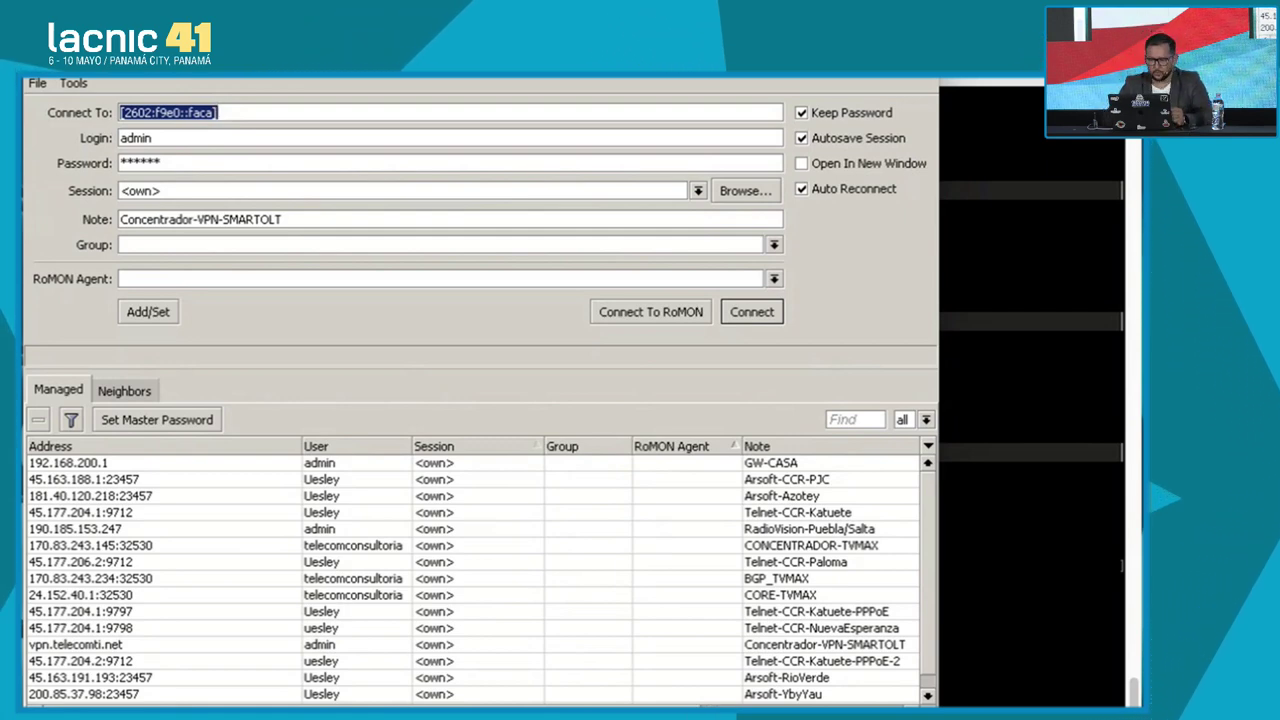
key(Return)
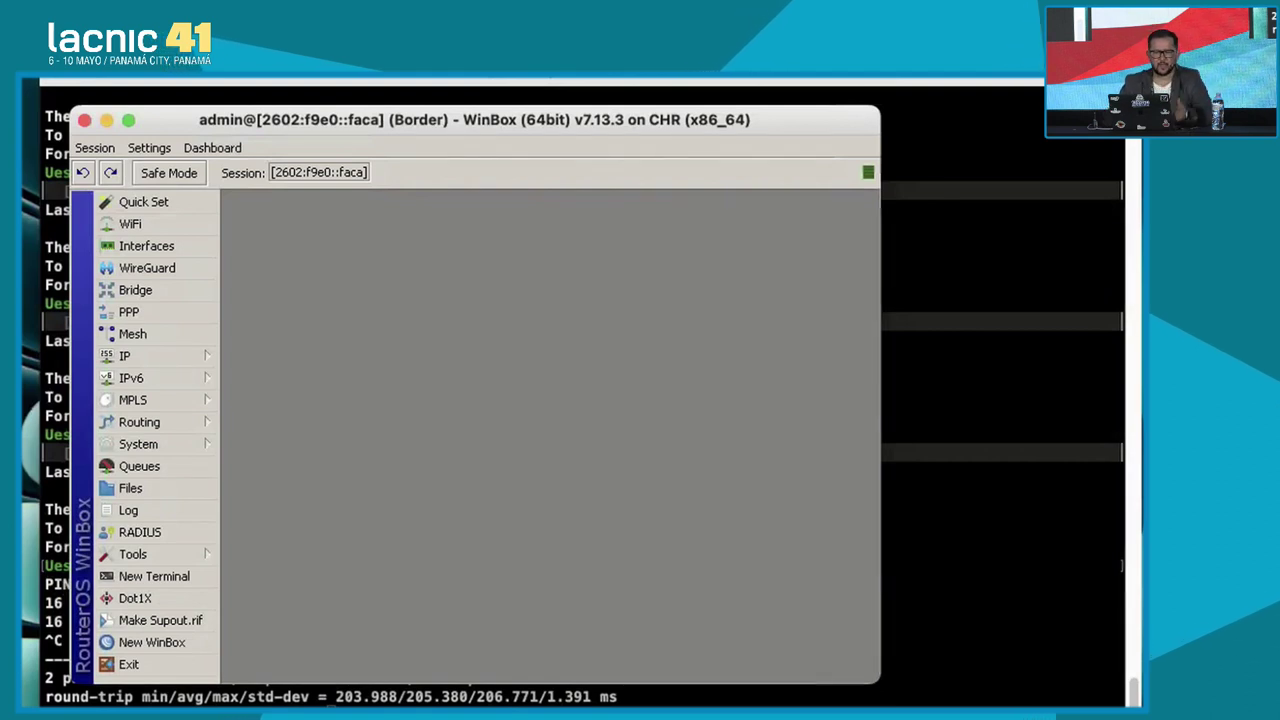
drag(470, 119, 495, 133)
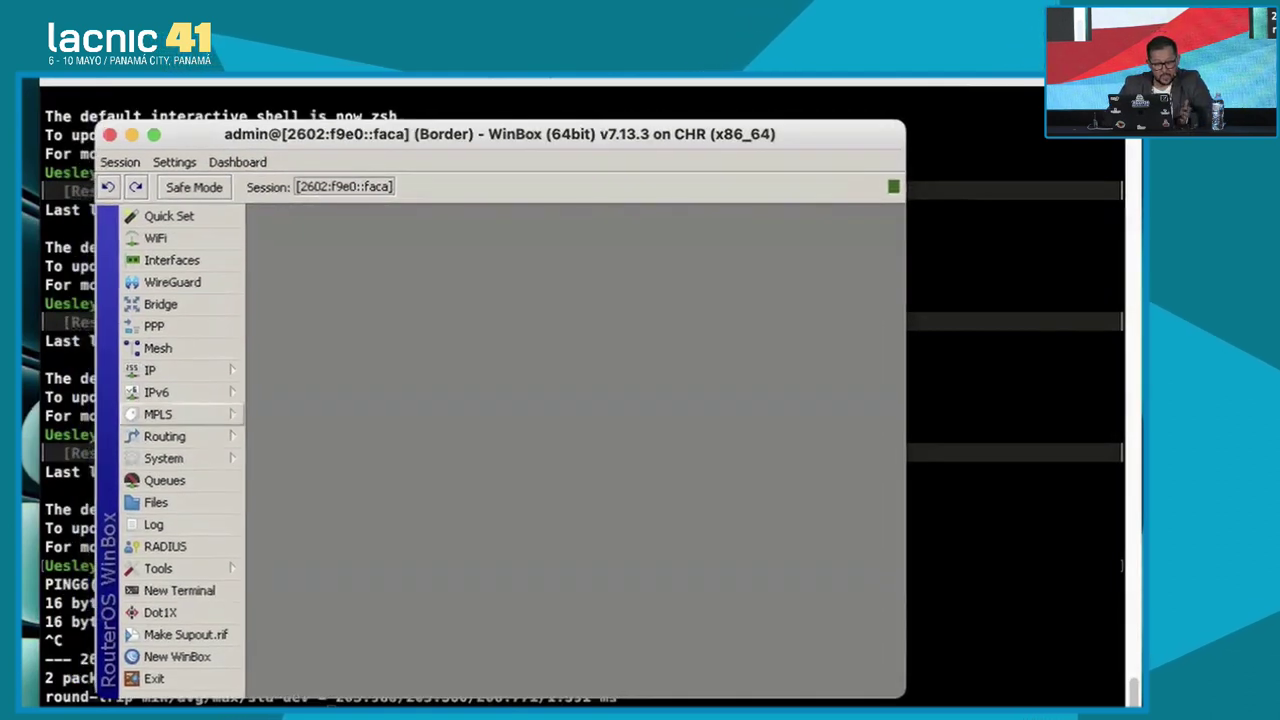
Open the Border router's BGP connections and review all columns of the Borde-v6 peer.
click(156, 392)
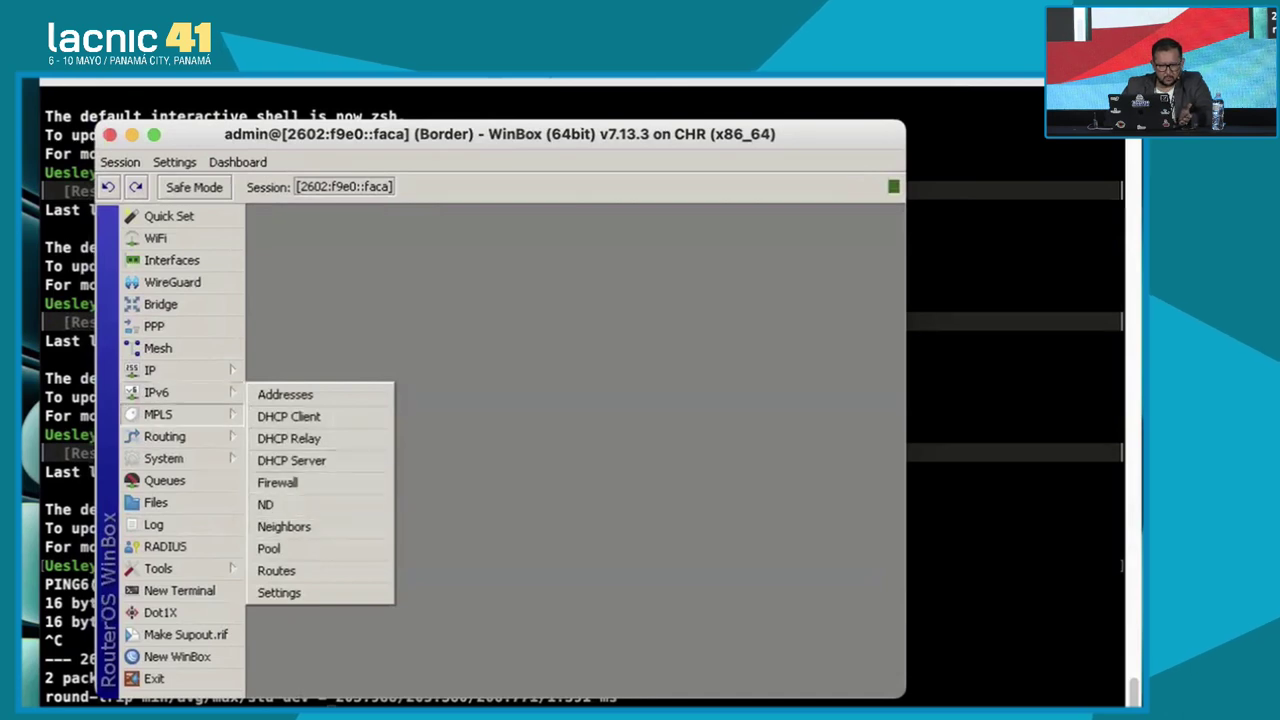
click(164, 436)
click(270, 460)
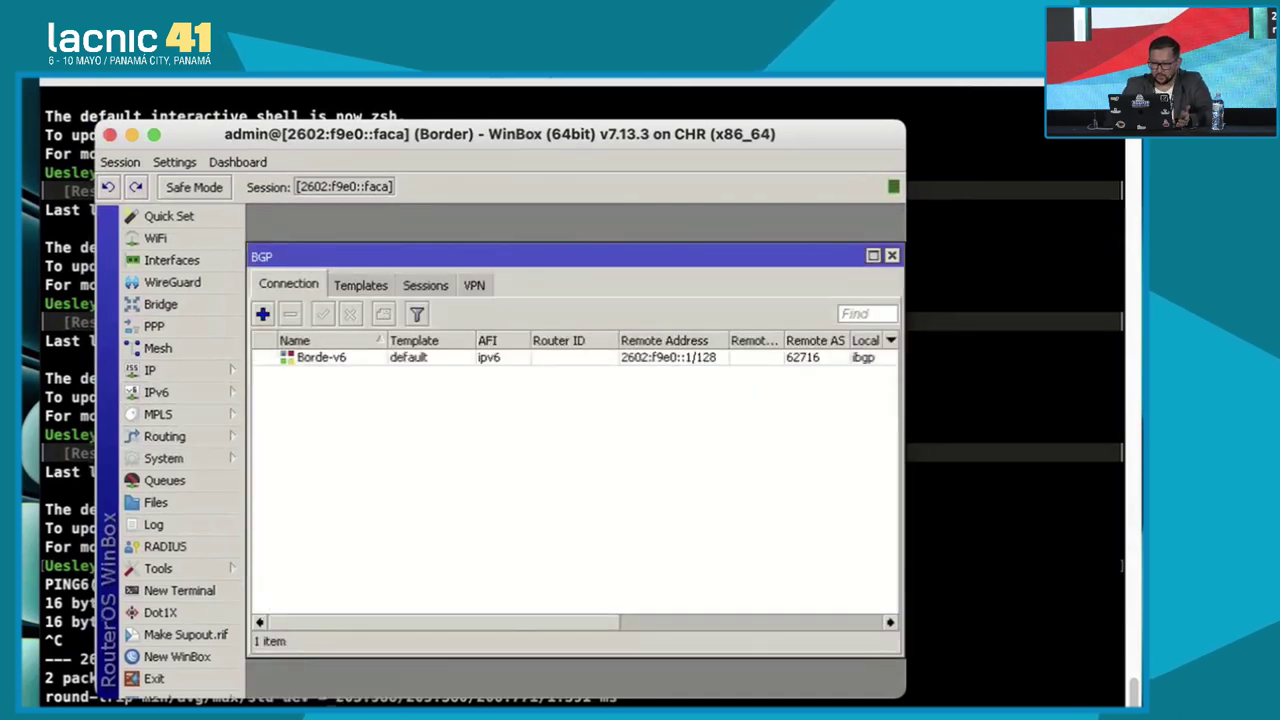
scroll(575, 480, right, 10)
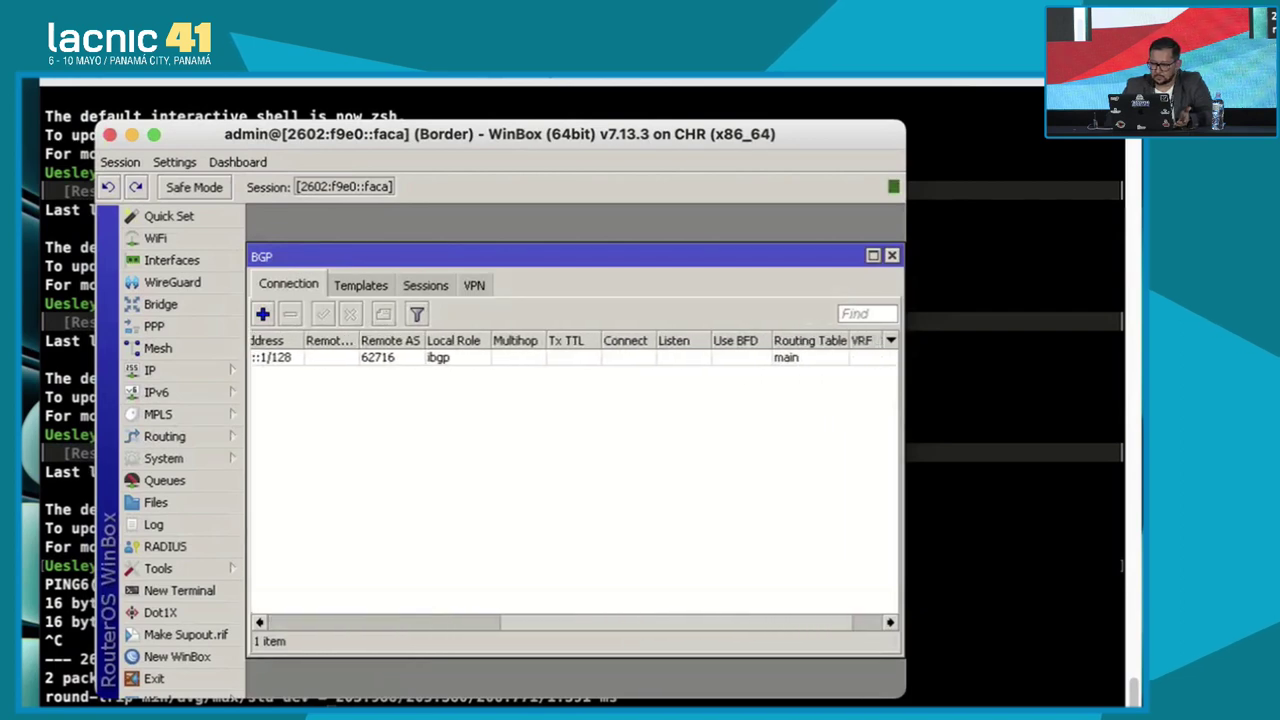
scroll(575, 480, left, 10)
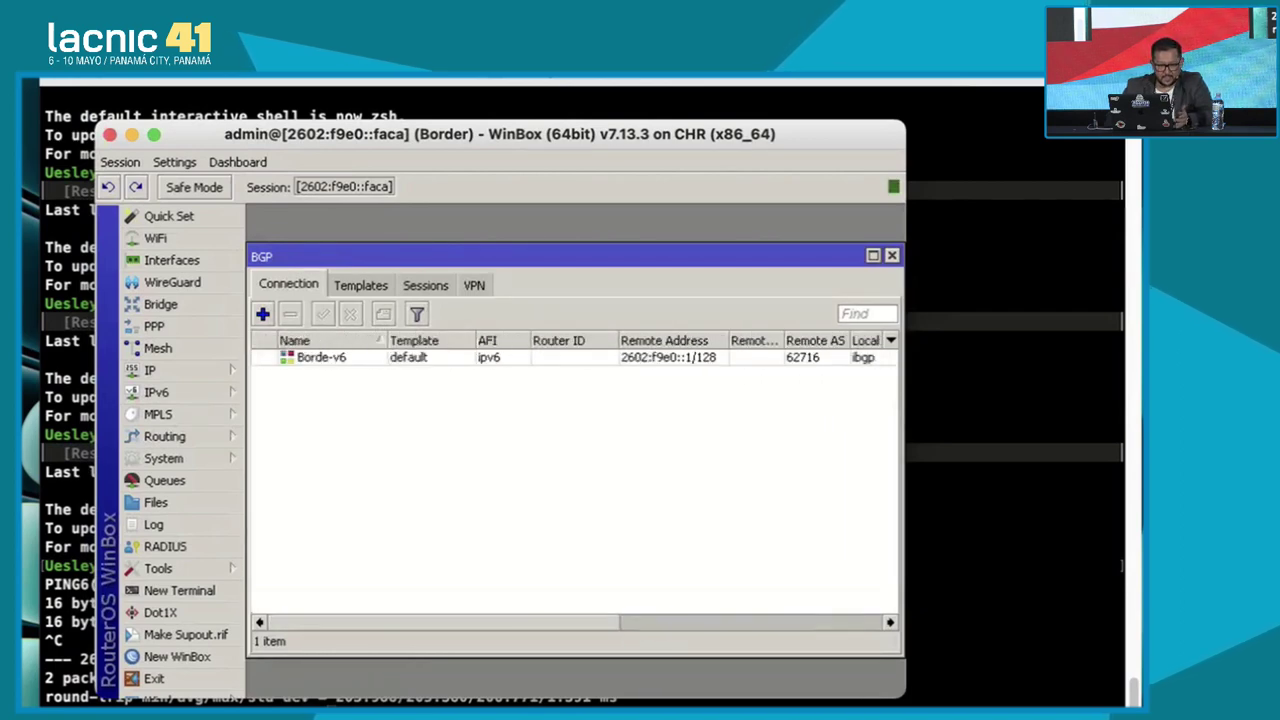
Run routing/bgp/advertisements/print in a new router terminal and check the advertised destination prefix.
click(179, 590)
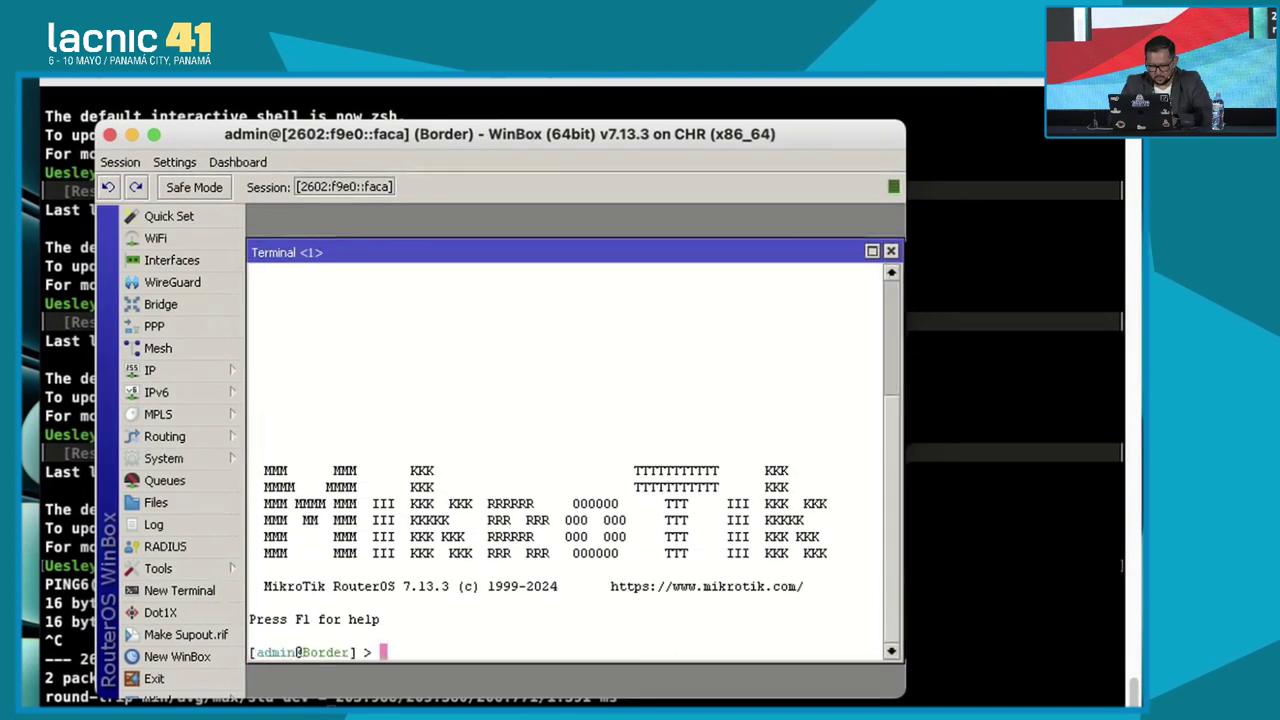
text(or)
key(BackSpace)
key(BackSpace)
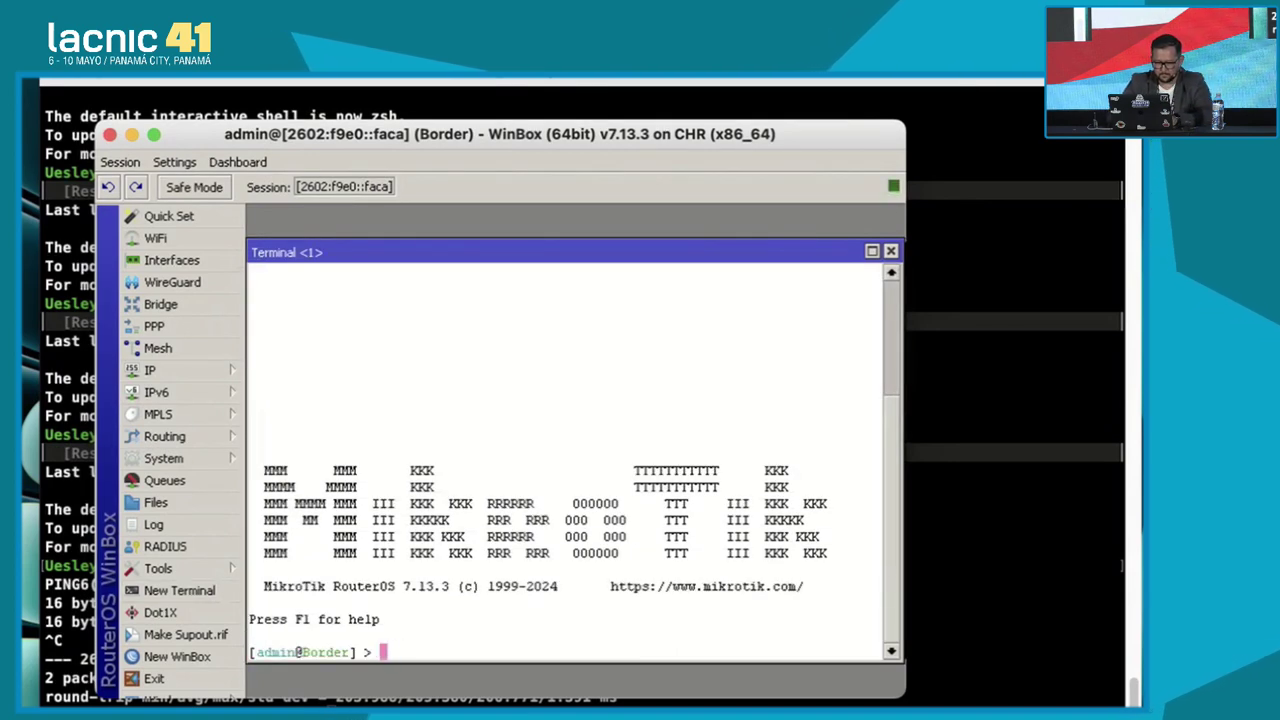
text(routing/)
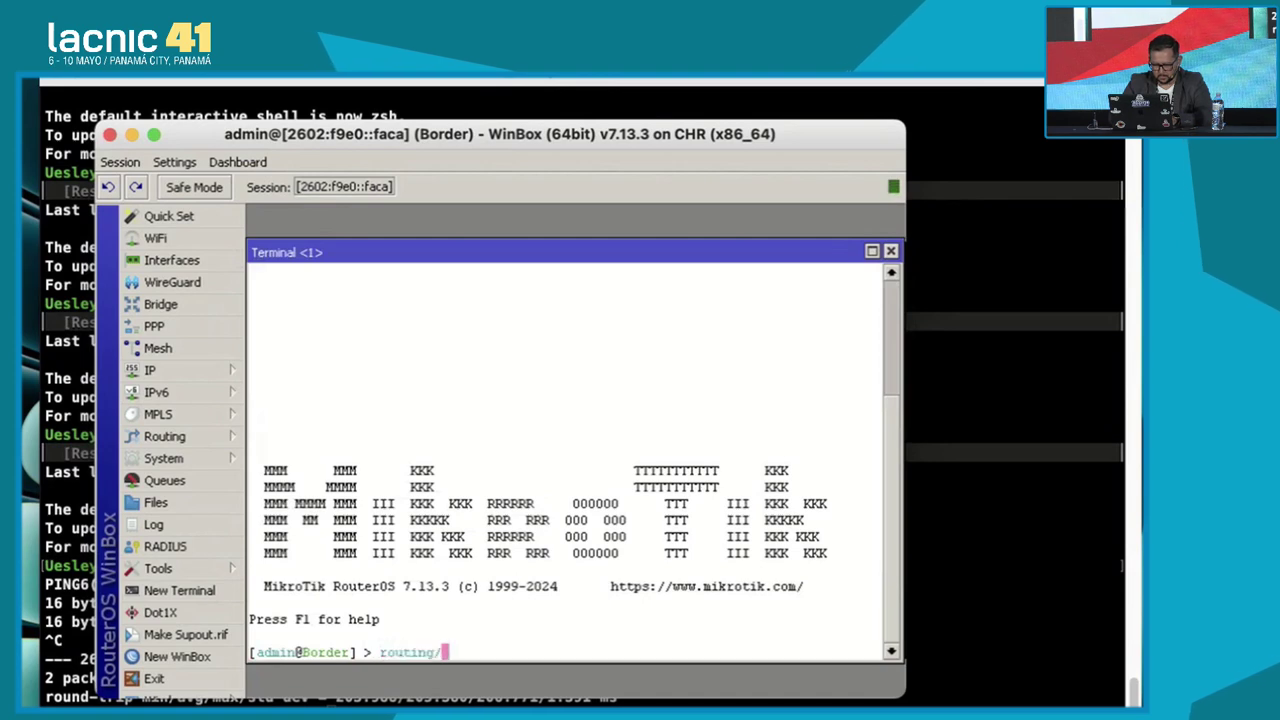
text(bgp/advertisements/print)
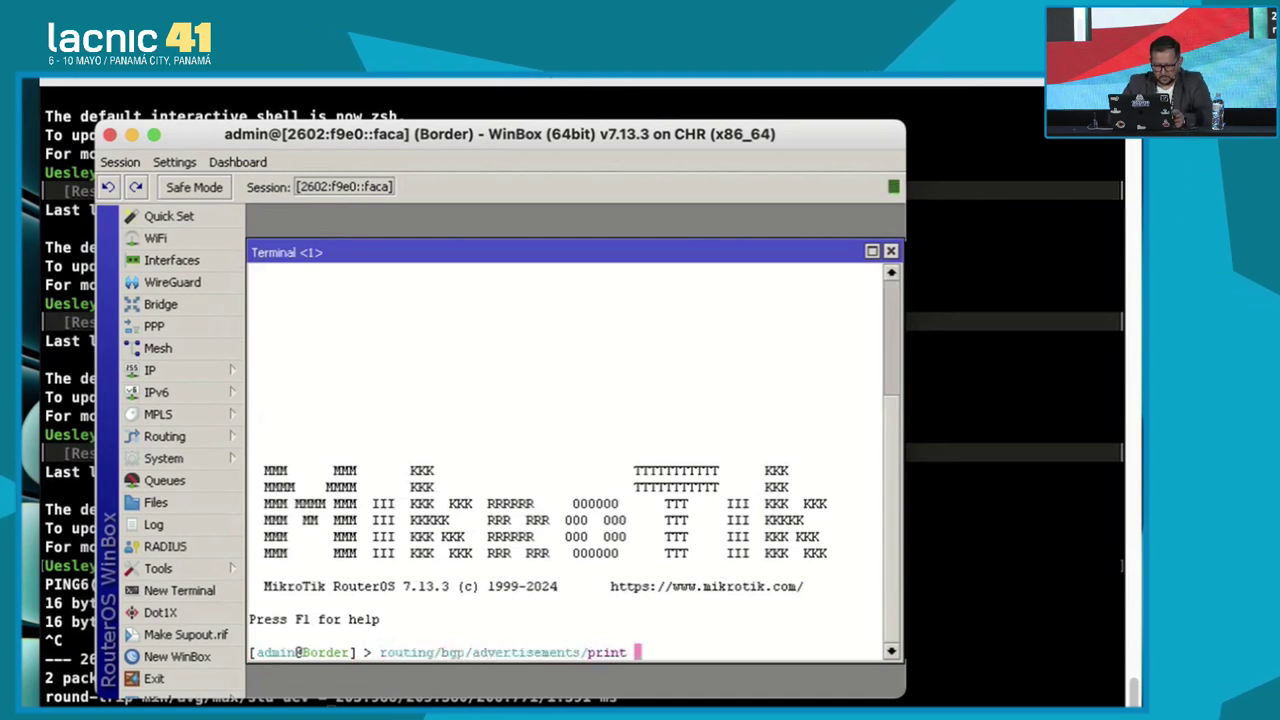
key(Return)
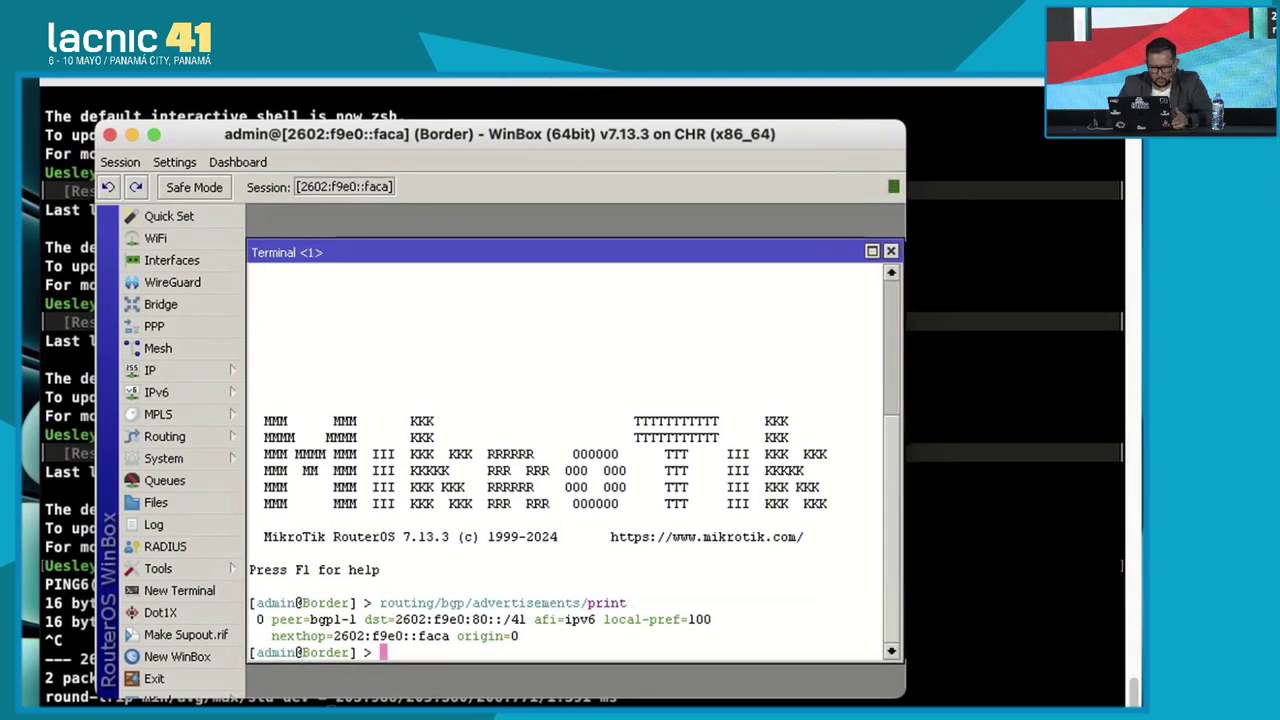
drag(396, 619, 519, 620)
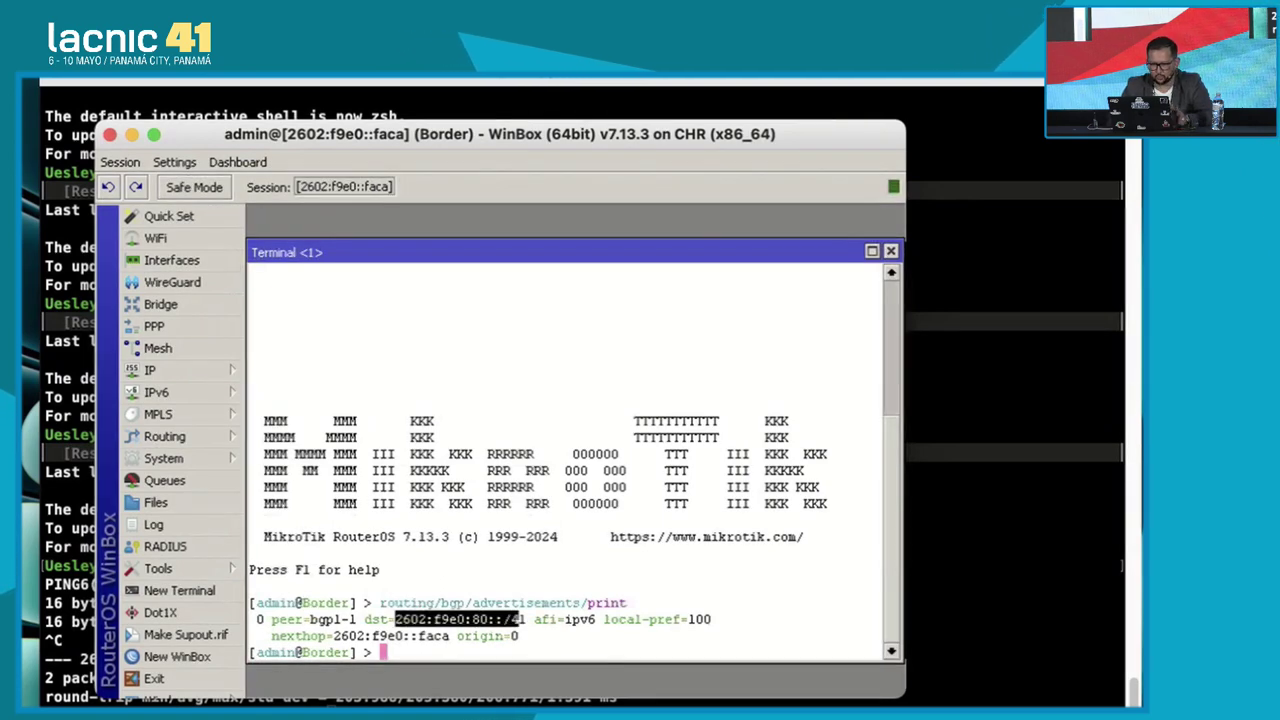
click(519, 620)
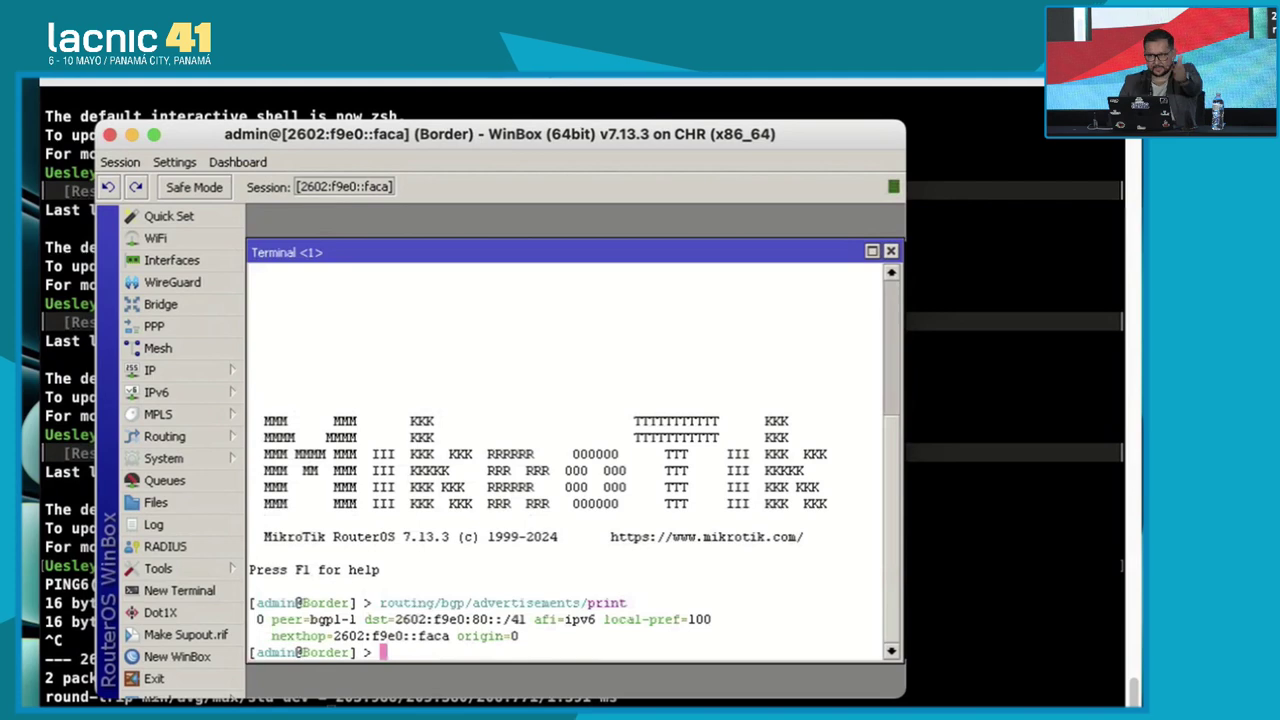
Check the IPv4 address list of the Border router and close it.
click(150, 370)
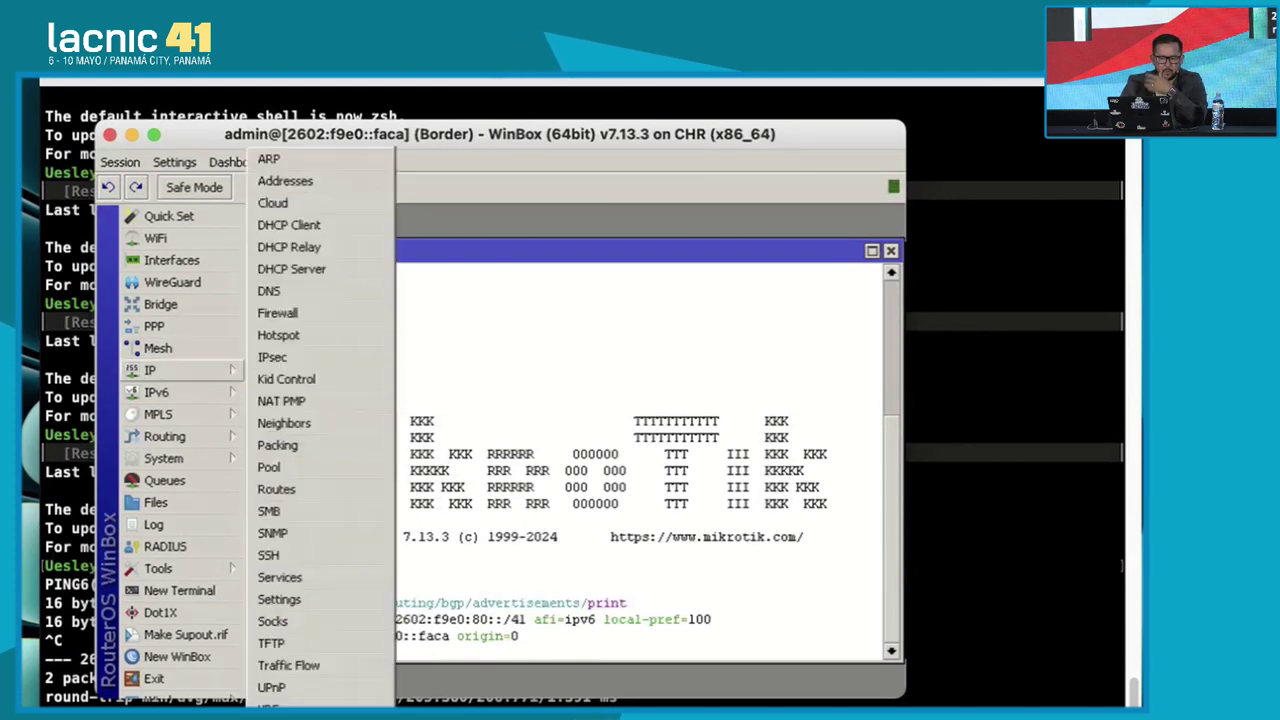
click(290, 181)
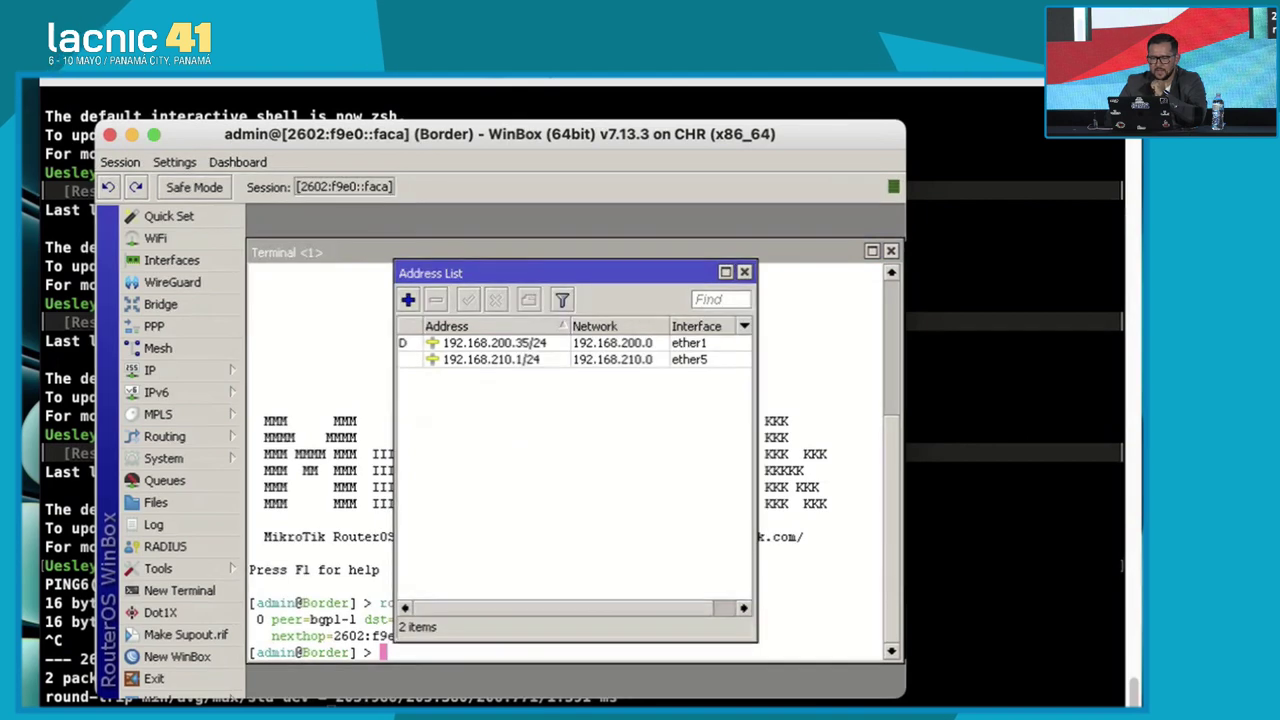
key(Escape)
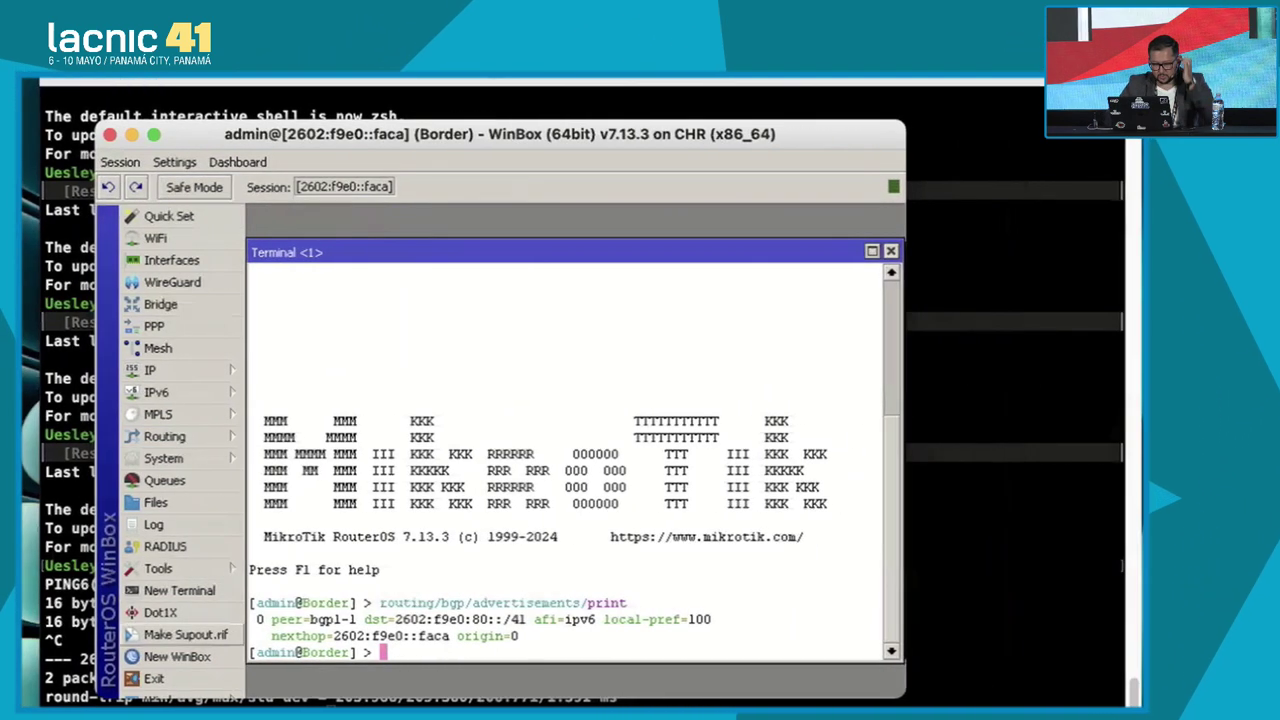
Start another WinBox session and connect to the BNG router through RoMON, using [2602:f9e0::faca] as the agent.
click(177, 656)
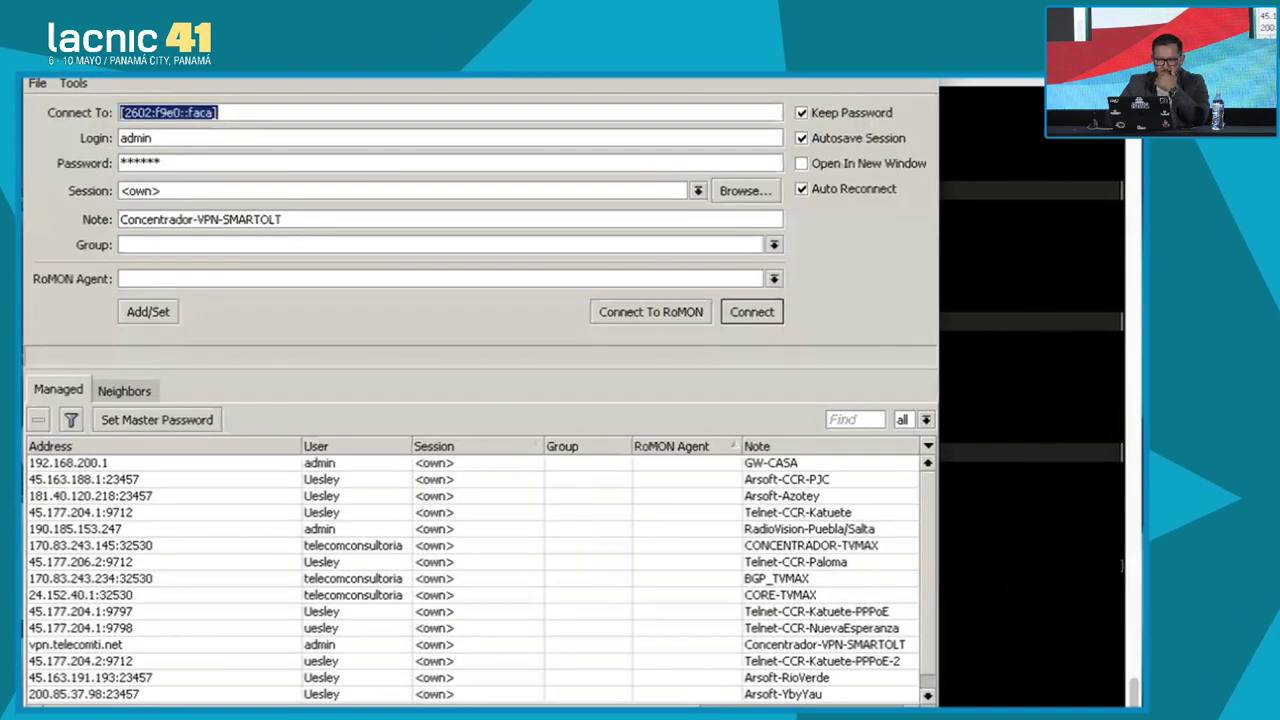
click(651, 311)
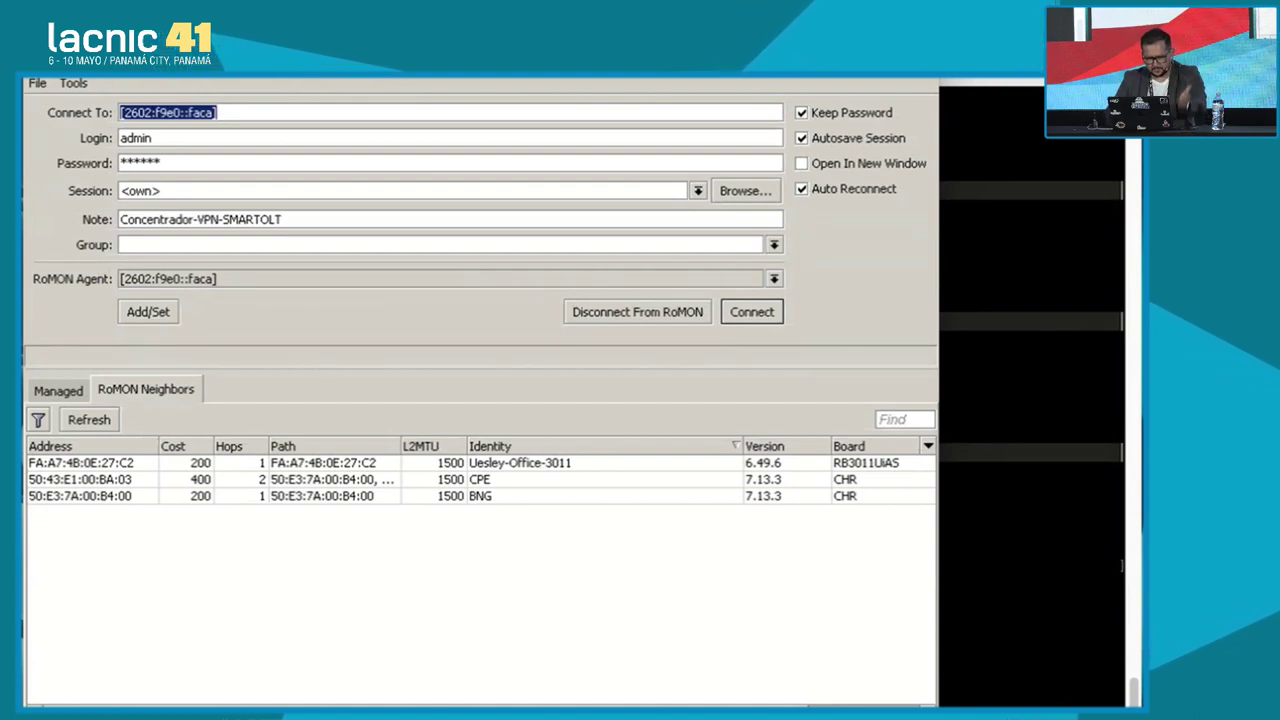
click(80, 496)
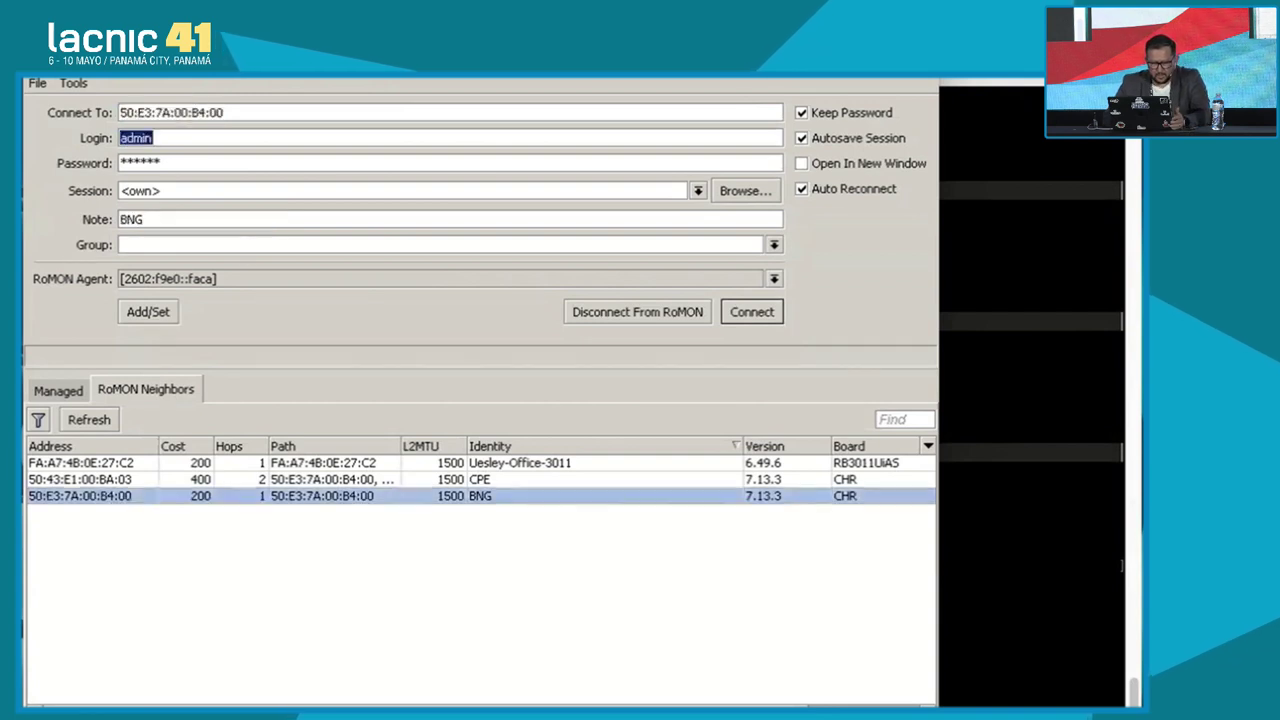
key(Return)
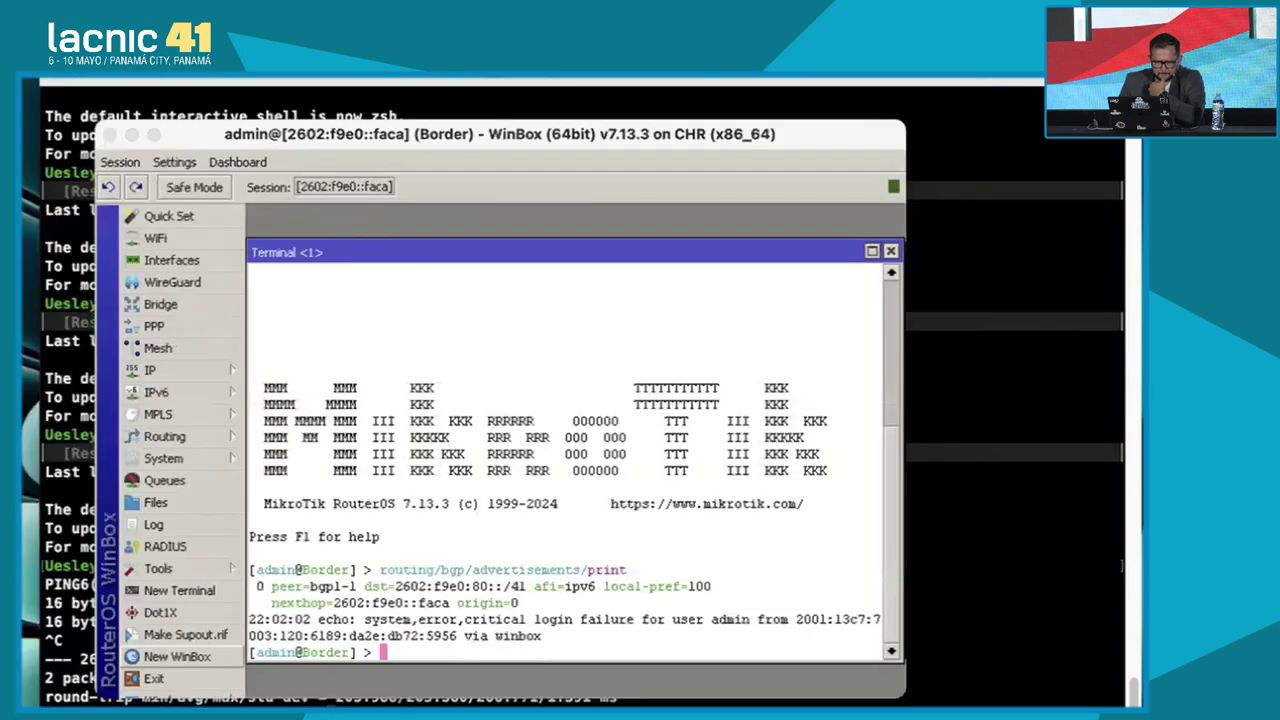
Switch to the browser lab, close the Border console to view the network topology, and return to WinBox.
key(alt+Tab)
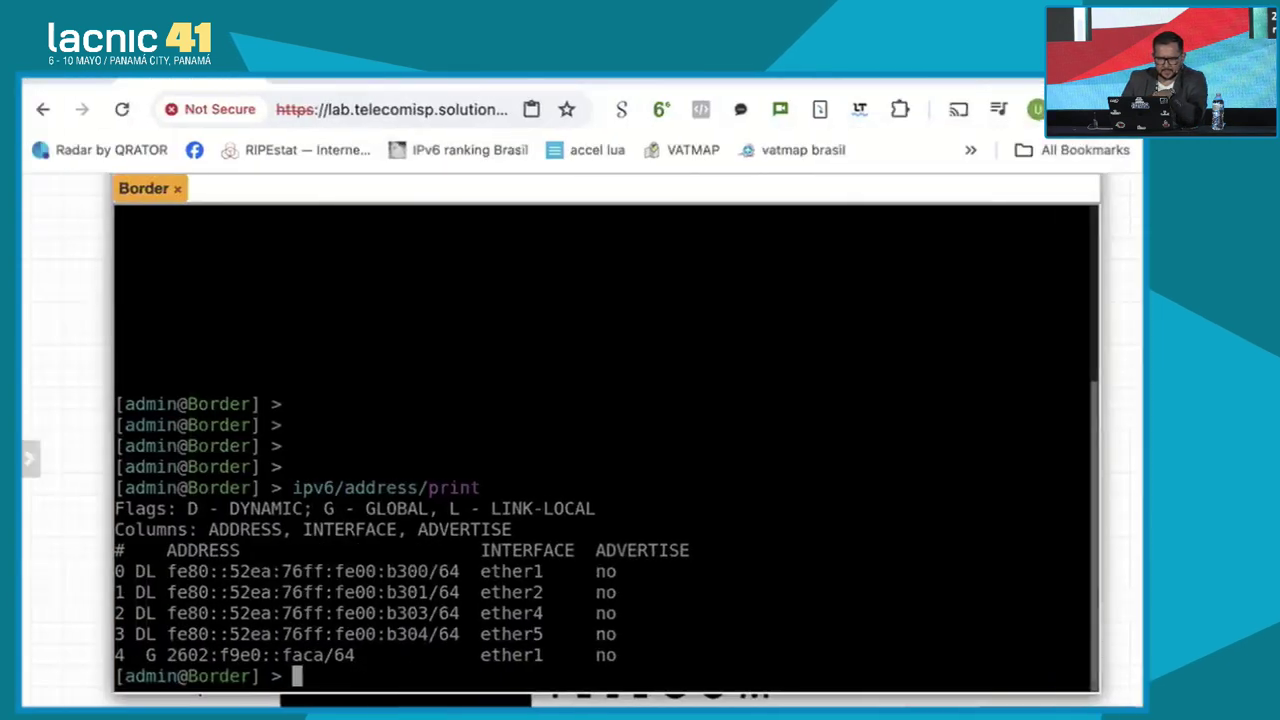
click(177, 188)
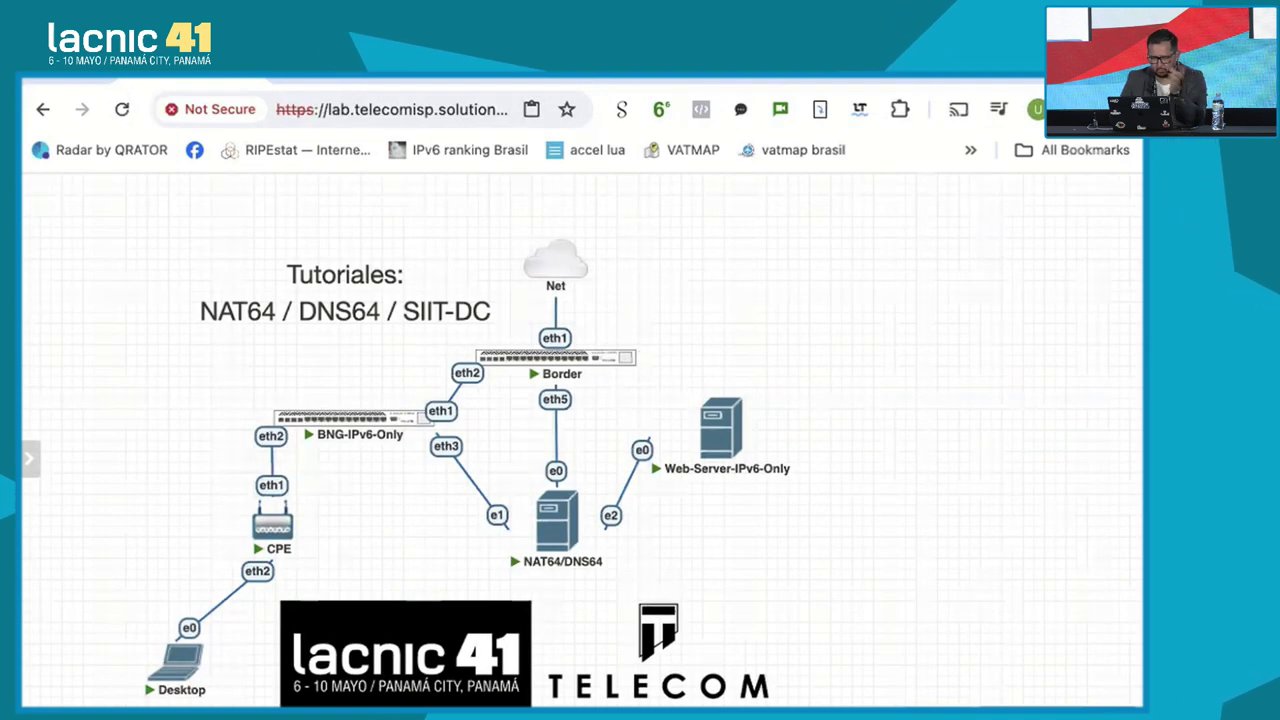
key(ctrl+Right)
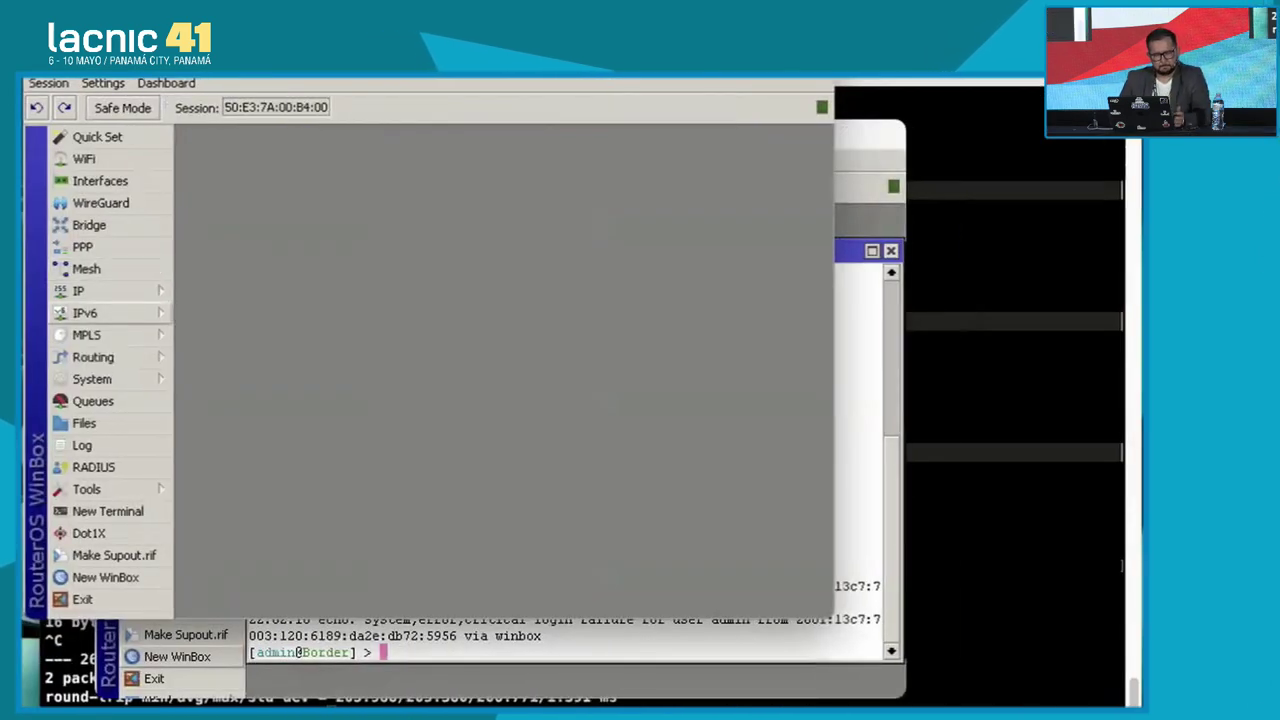
Open the BNG's OSPF instances and check its IPv6 address list.
click(110, 357)
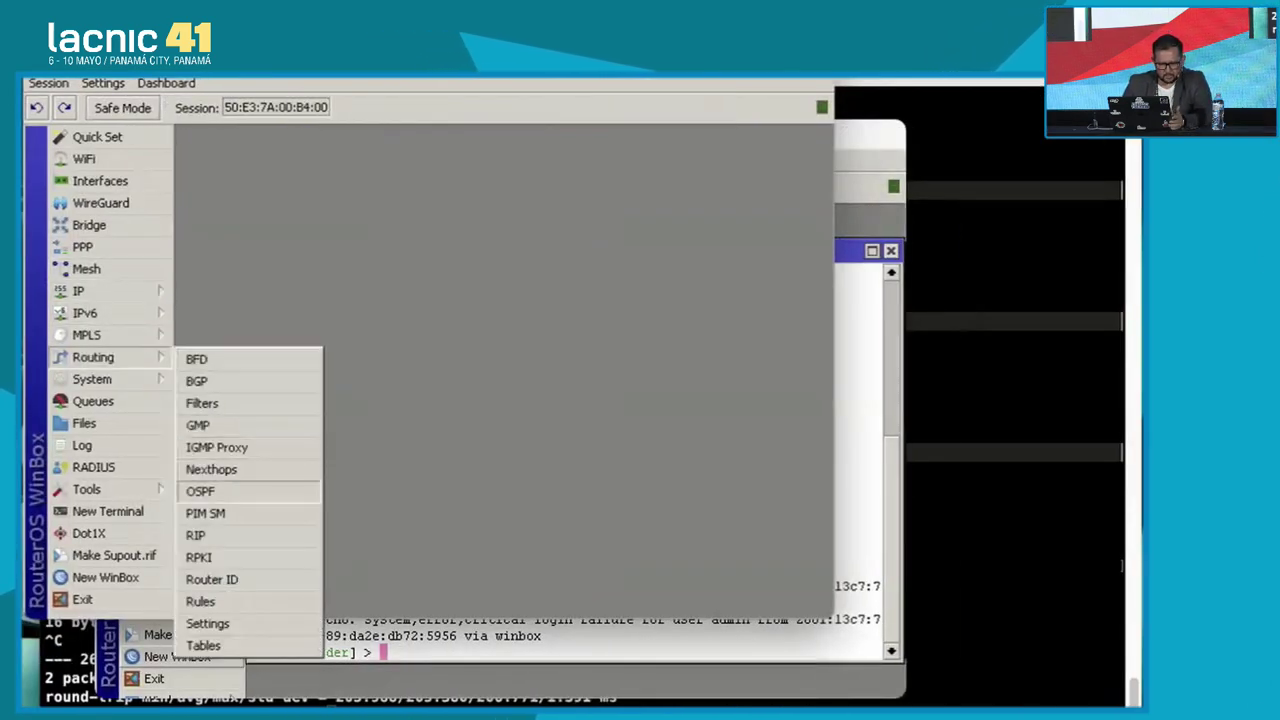
click(200, 491)
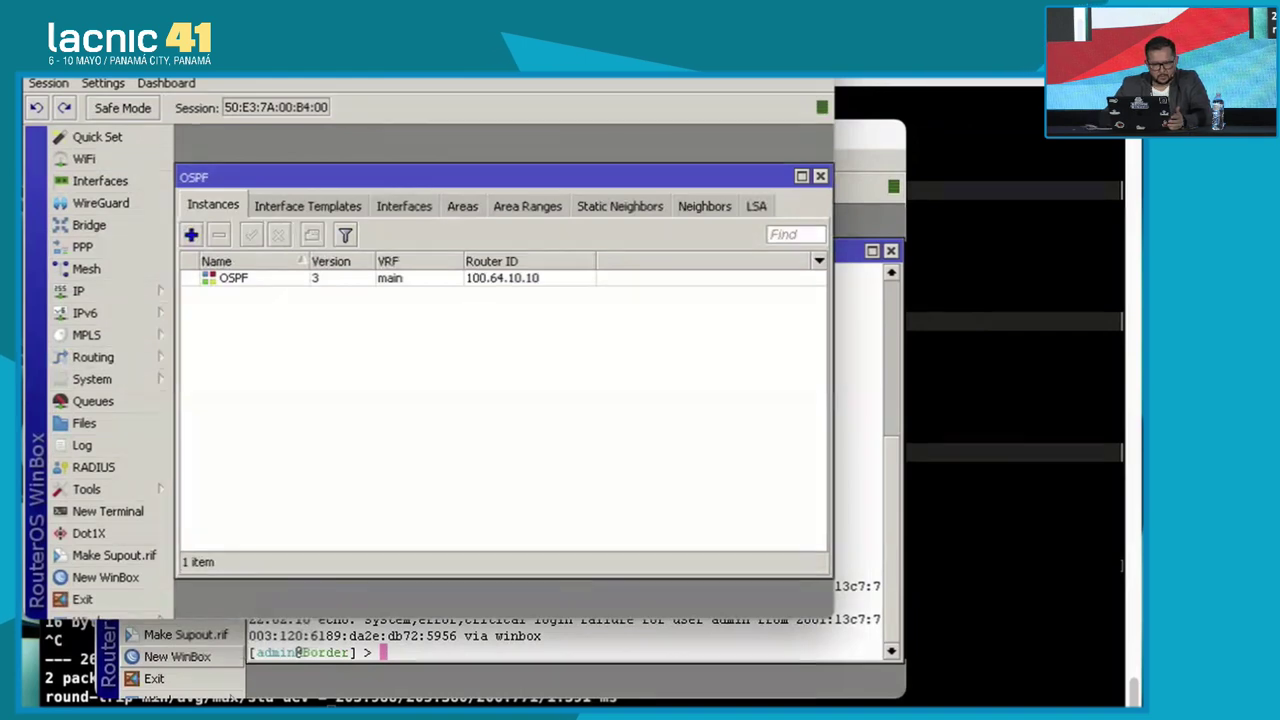
click(84, 313)
click(220, 317)
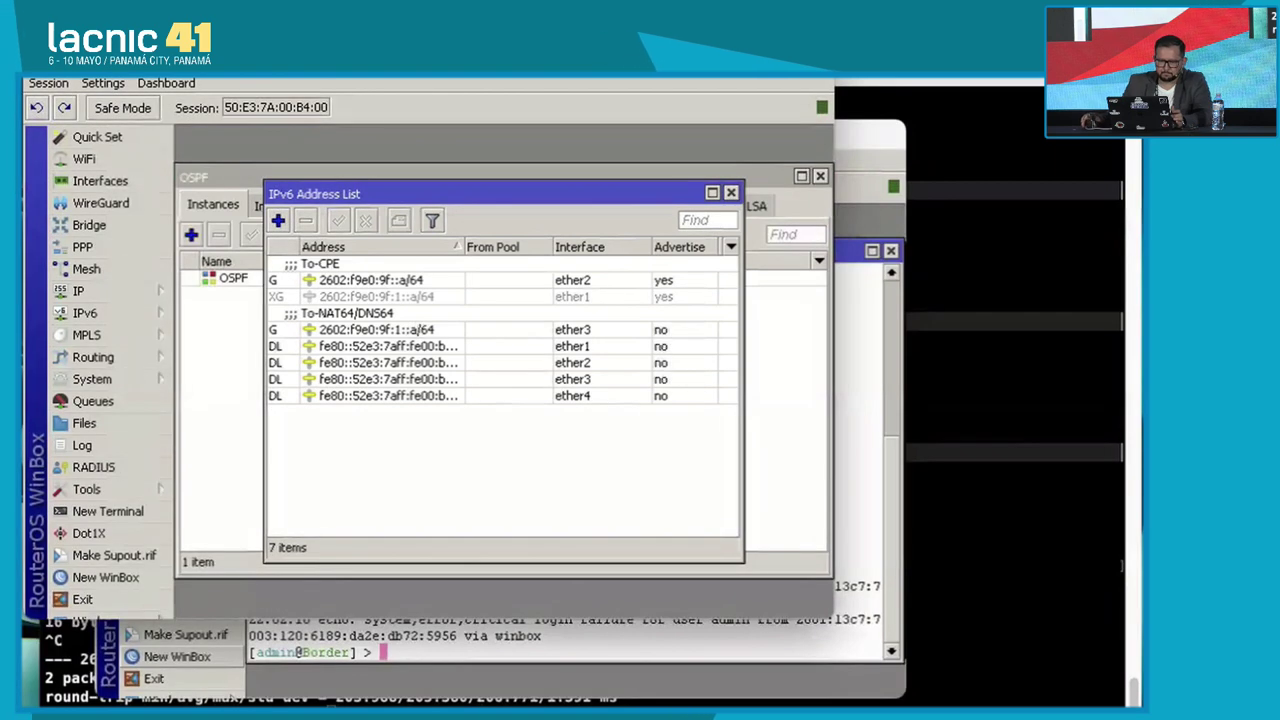
key(Escape)
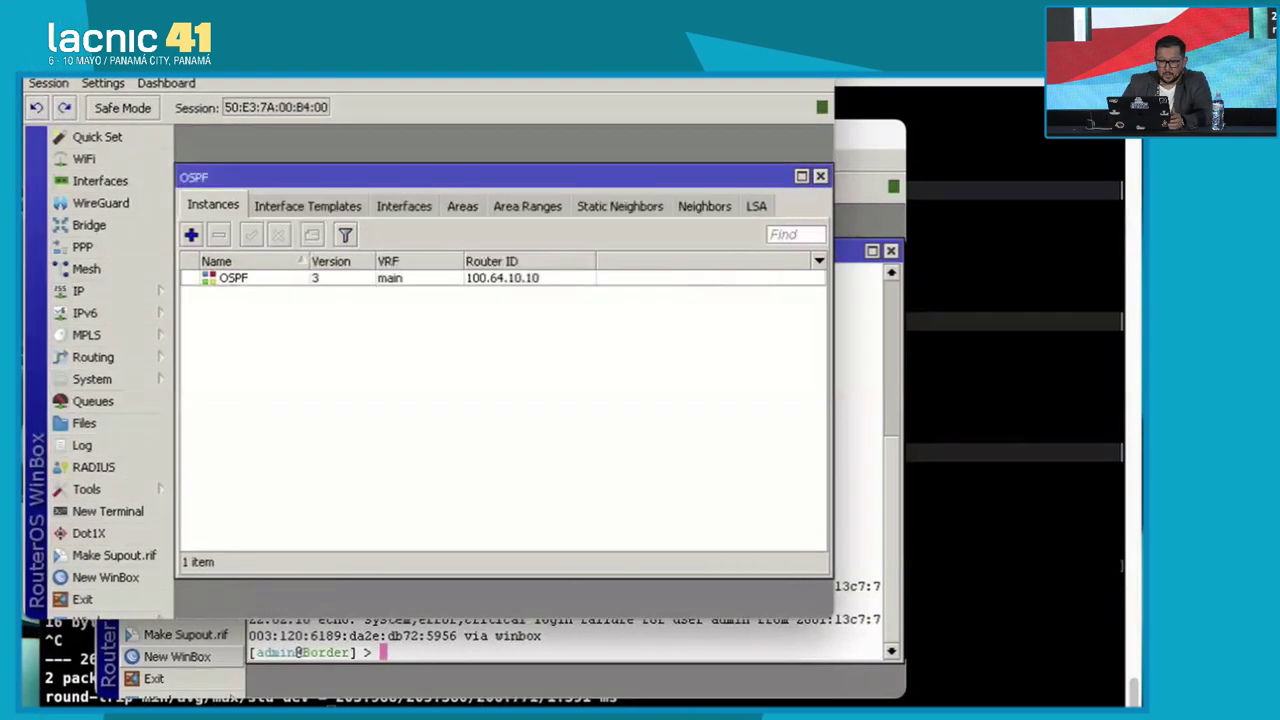
Review the settings of the BNG's OSPF instance, including its route redistribution options, and close them.
click(233, 278)
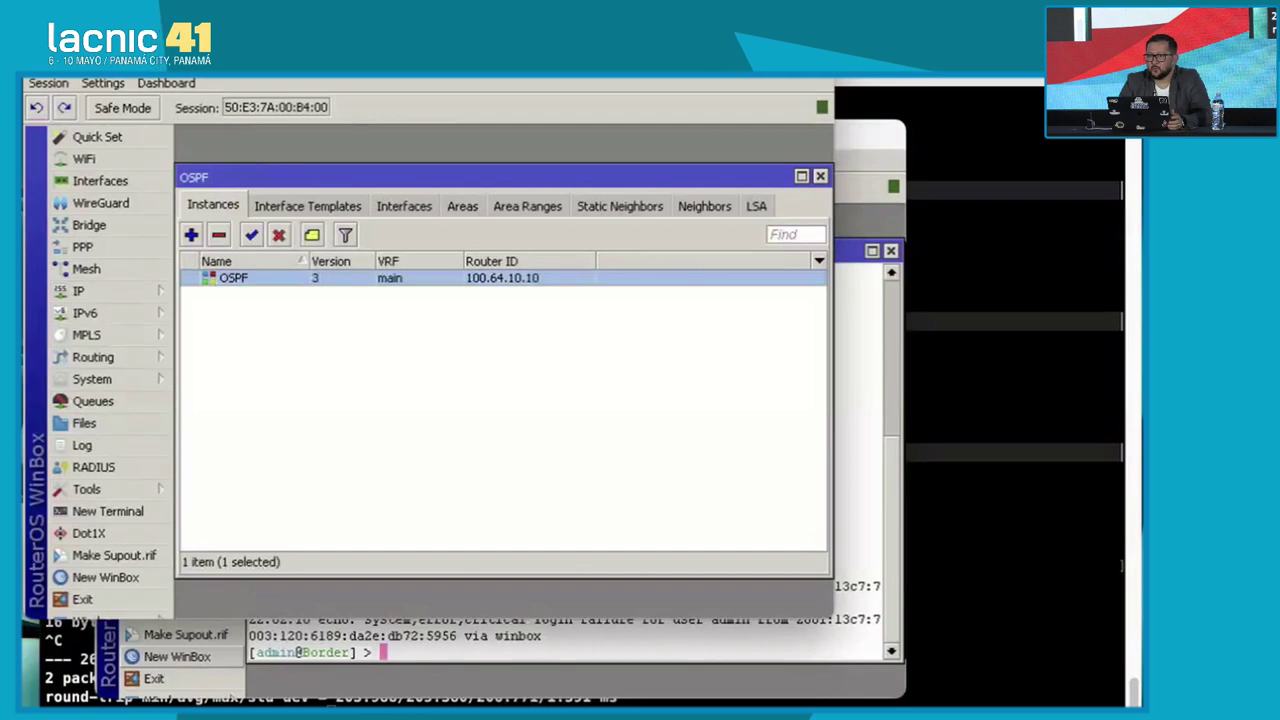
double_click(233, 278)
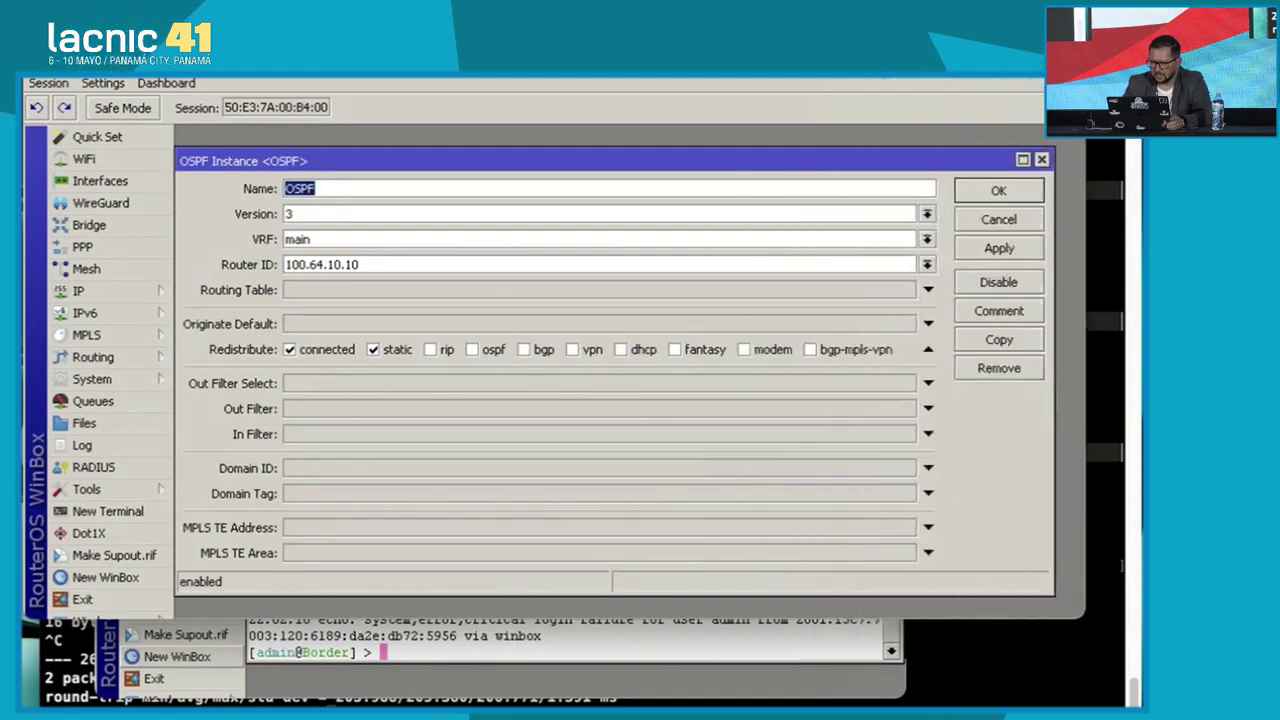
key(Return)
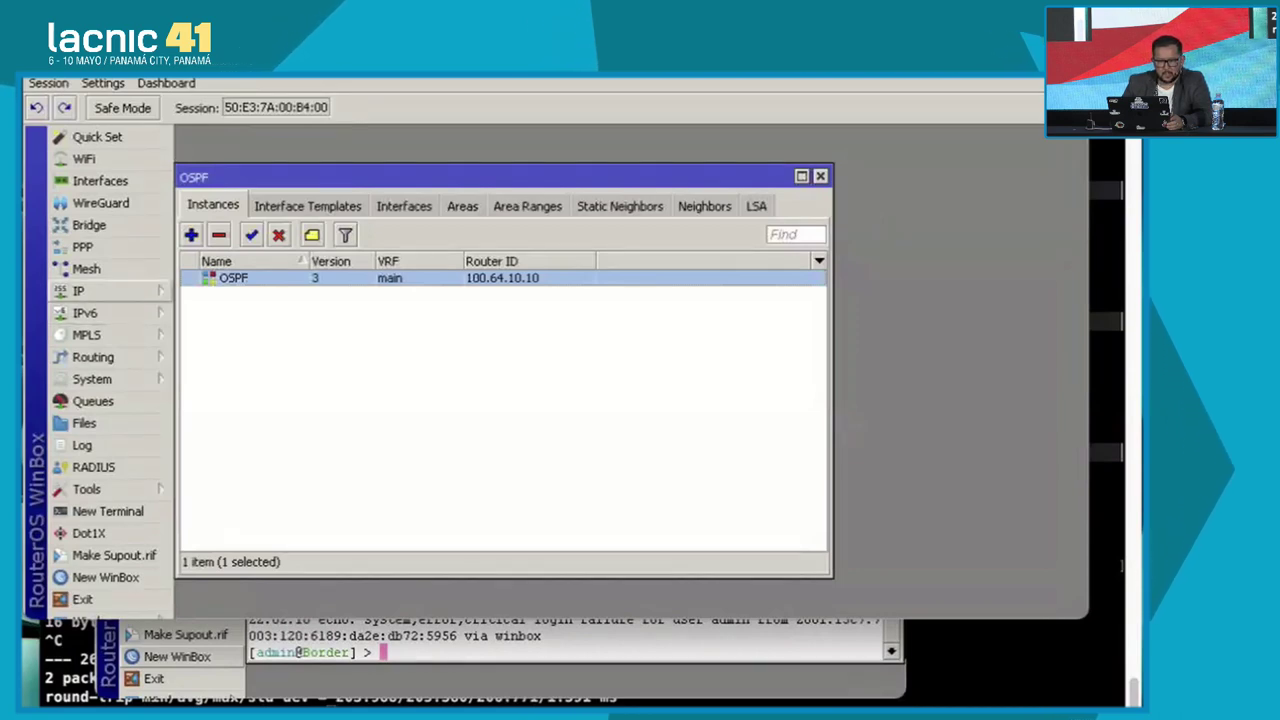
Open the BNG's DHCPv6 server list and select server1 to inspect its interface and address pool.
click(85, 313)
click(220, 377)
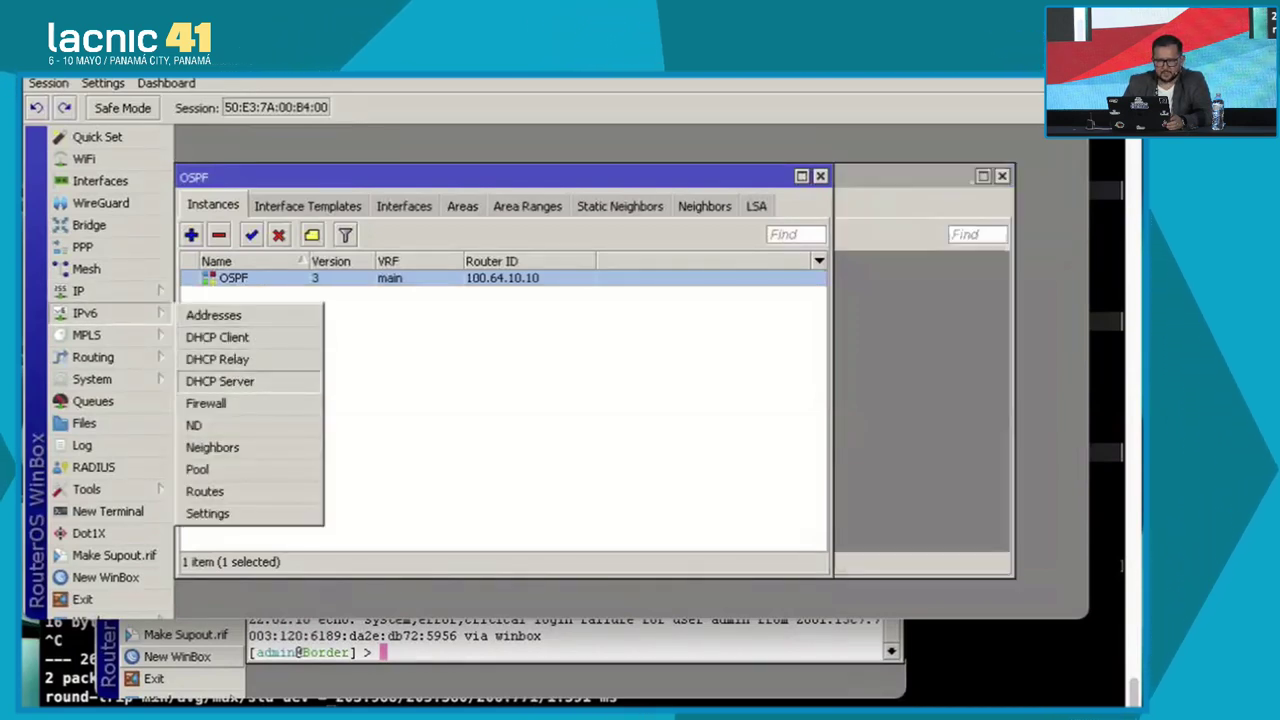
click(300, 278)
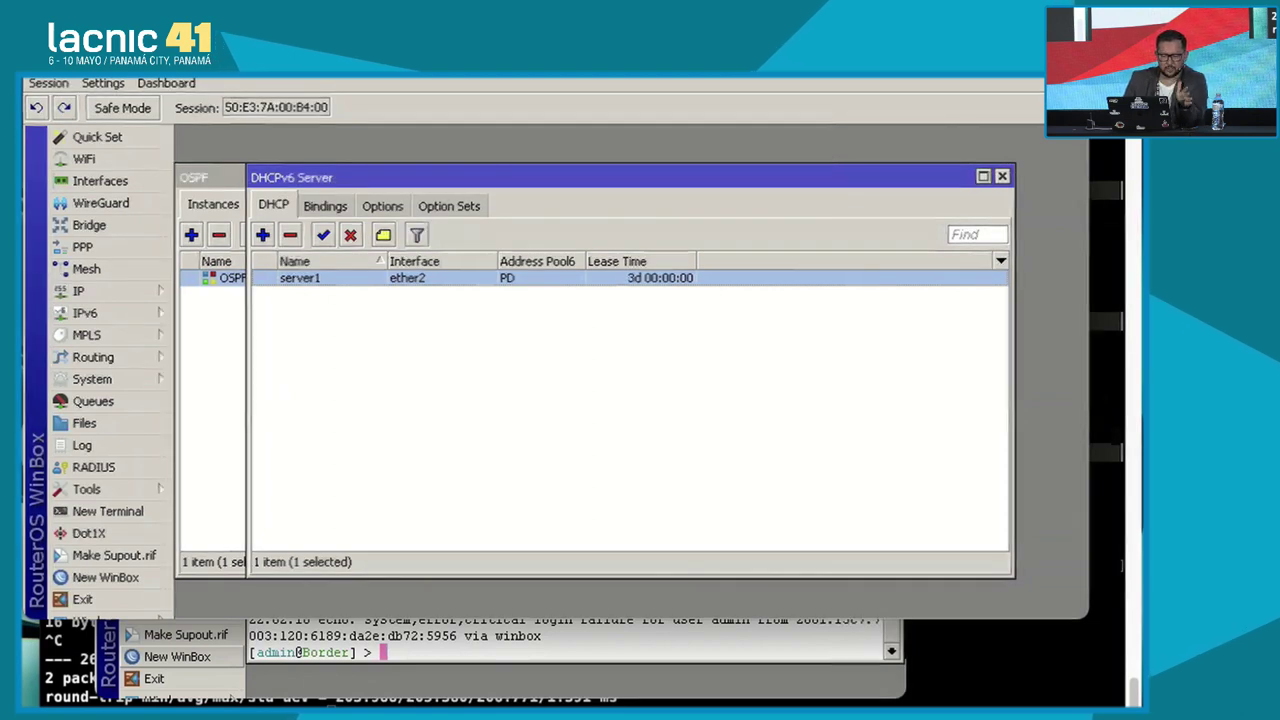
Open the BNG's IPv6 pools and select the PD pool to inspect its prefix and prefix length.
click(85, 313)
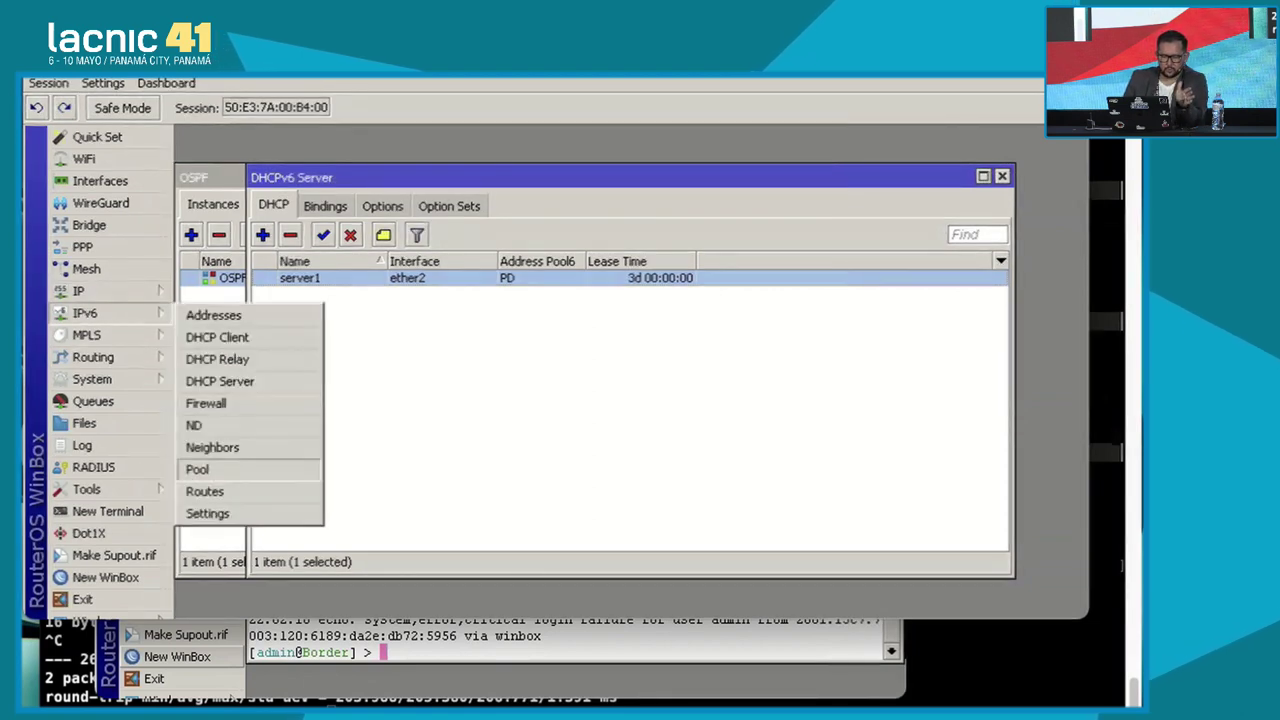
click(197, 469)
click(400, 278)
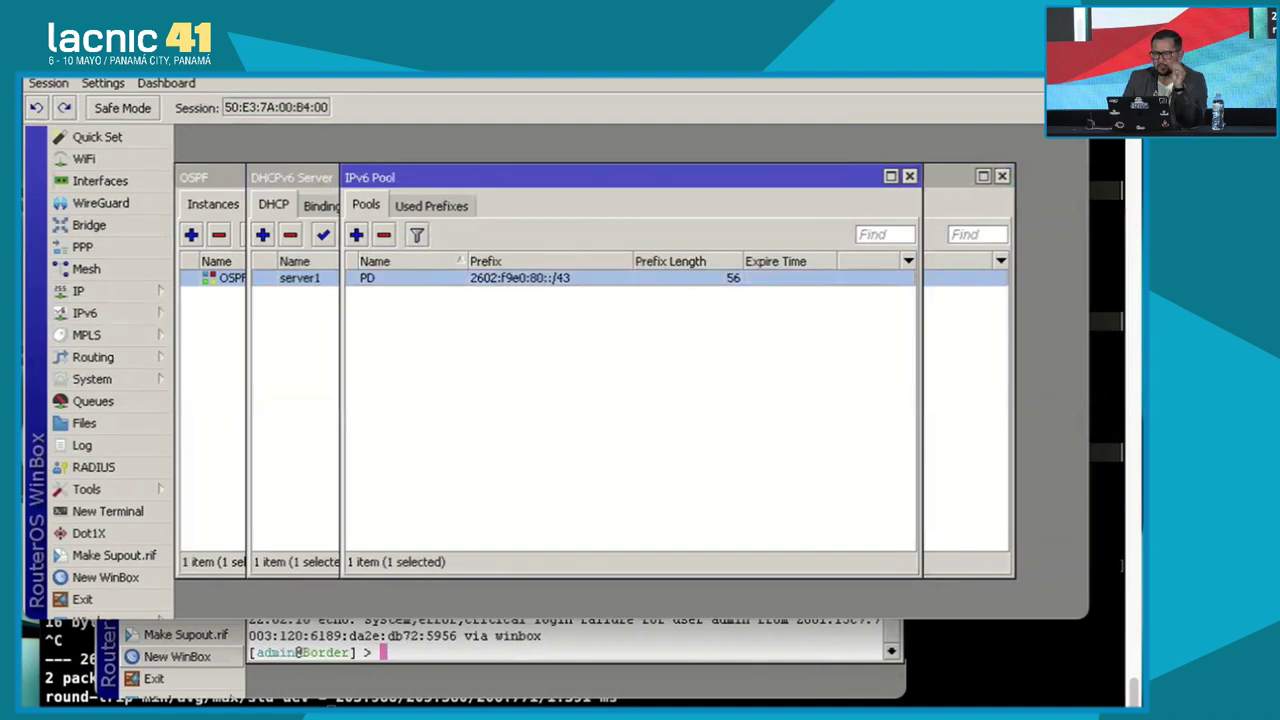
Close the BNG's IPv6 pool and DHCPv6 server lists and inspect the To-CPE address settings on ether2.
ctrl+click(400, 278)
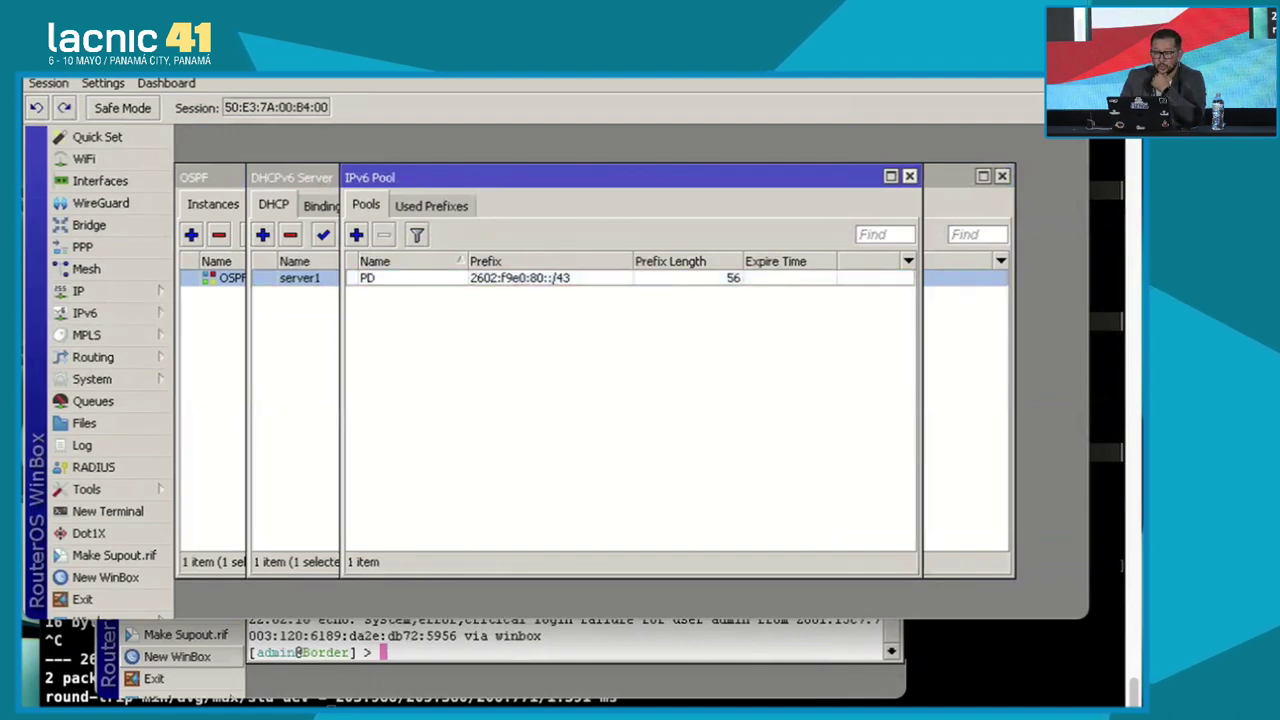
key(Escape)
key(Escape)
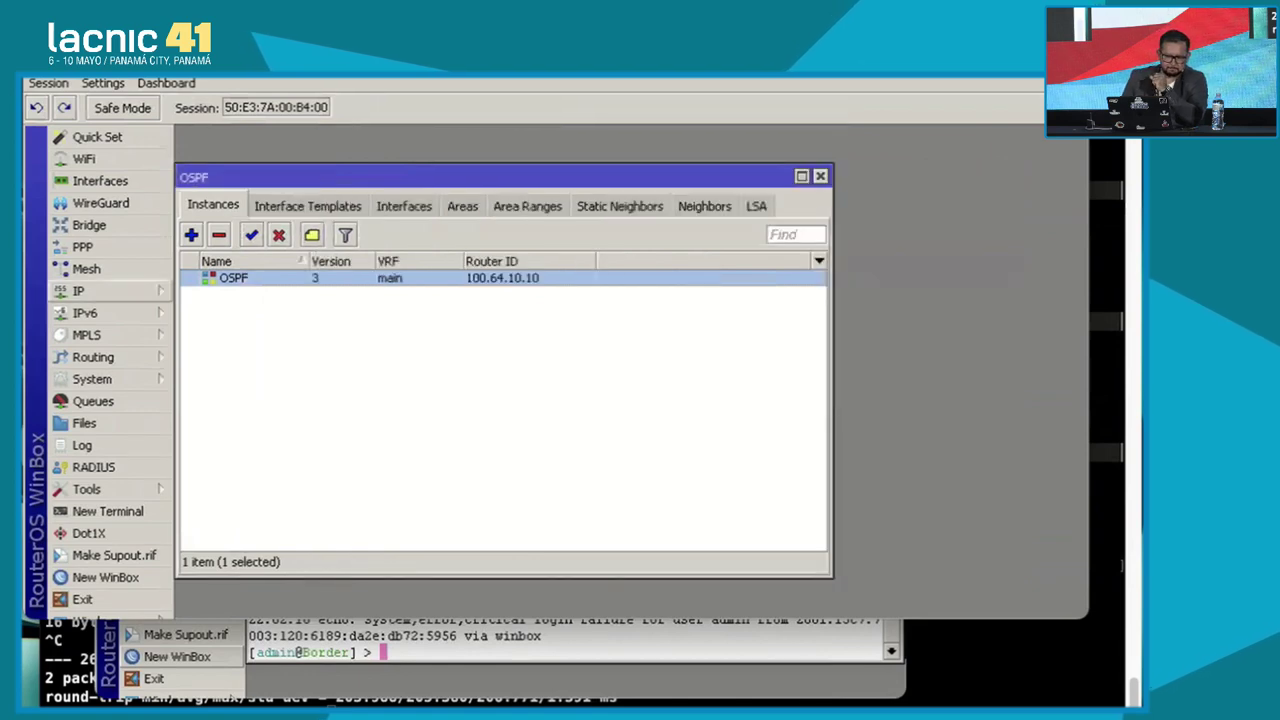
click(85, 313)
click(213, 315)
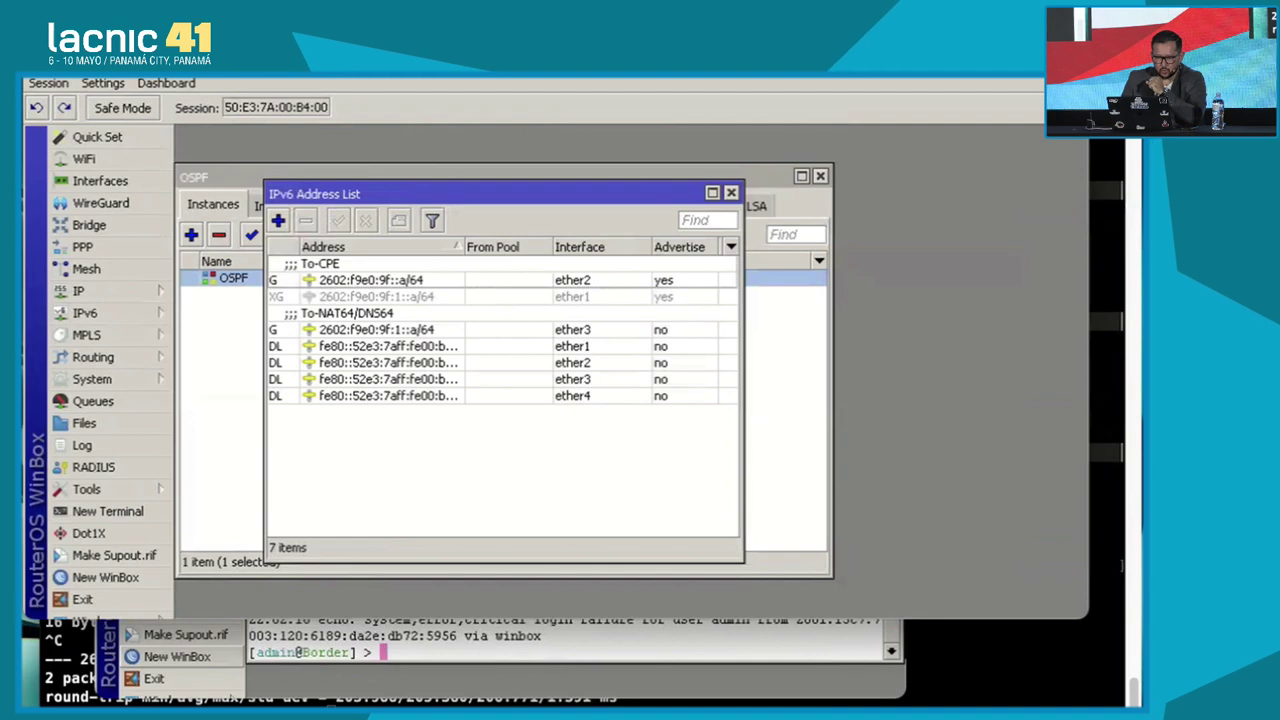
double_click(370, 280)
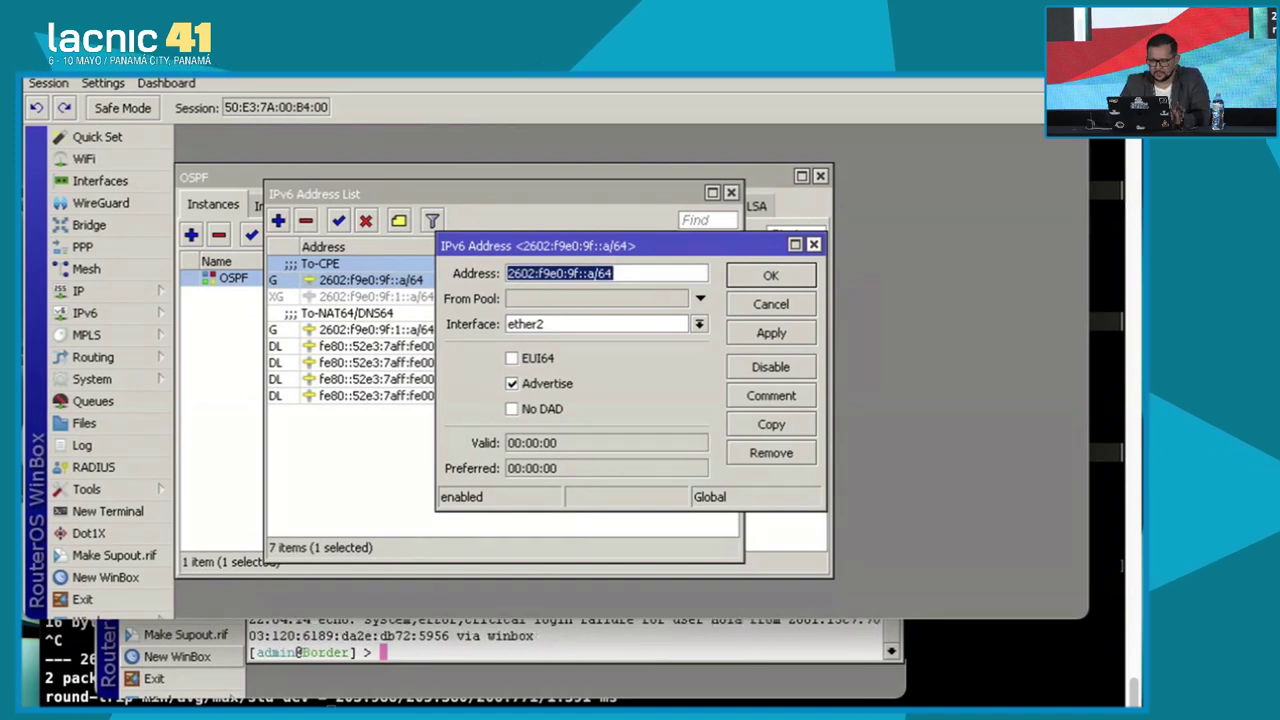
key(Return)
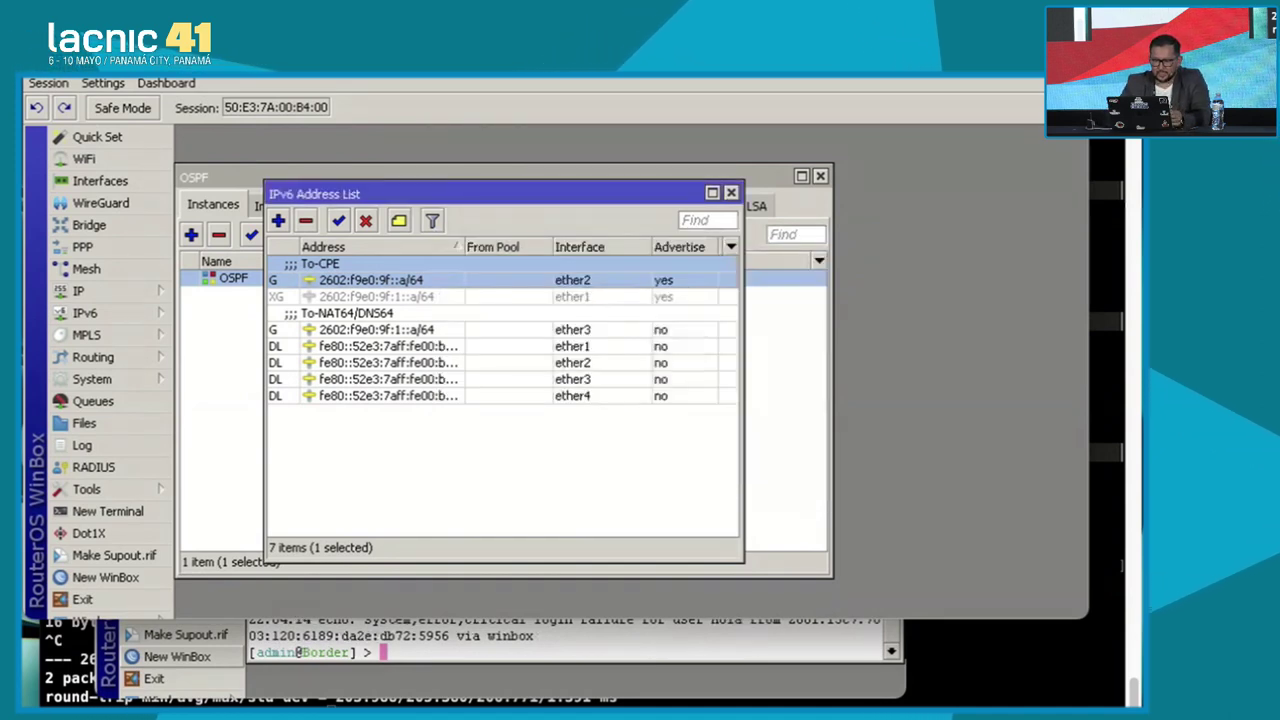
key(Escape)
Open the BNG's IPv6 route list and select the ::/0 default route to examine its gateway.
click(85, 313)
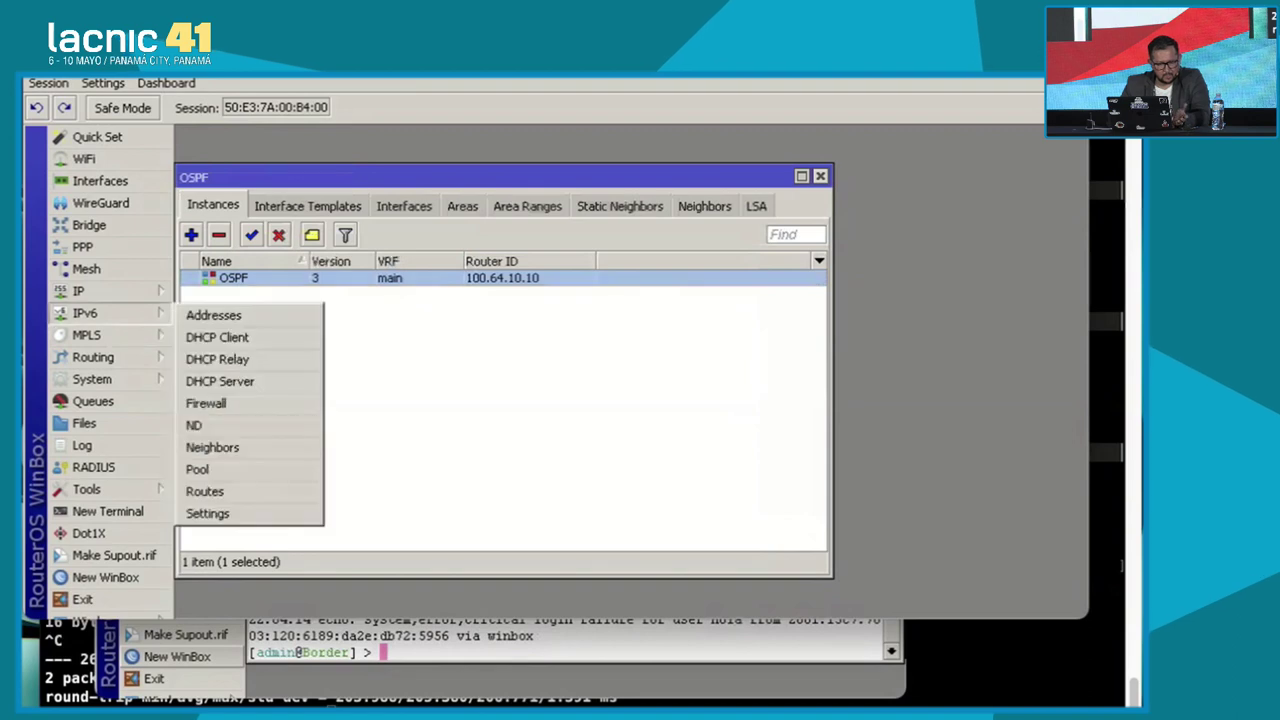
click(215, 491)
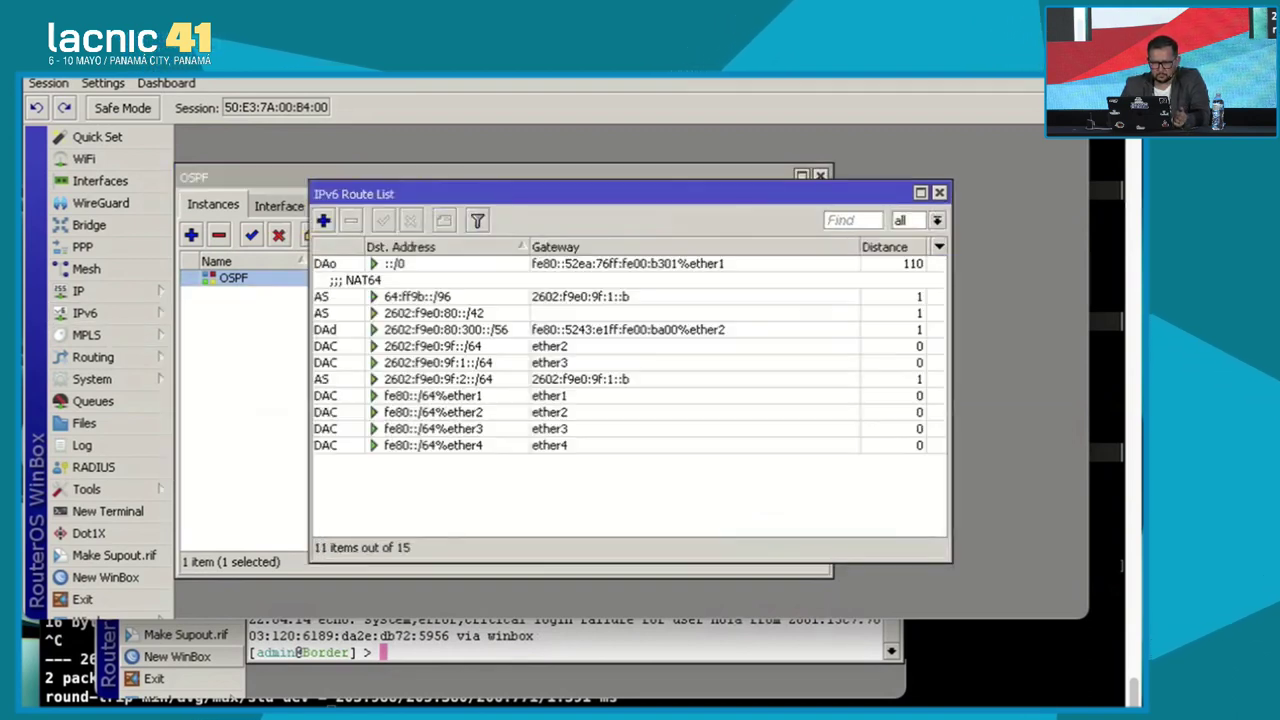
click(420, 263)
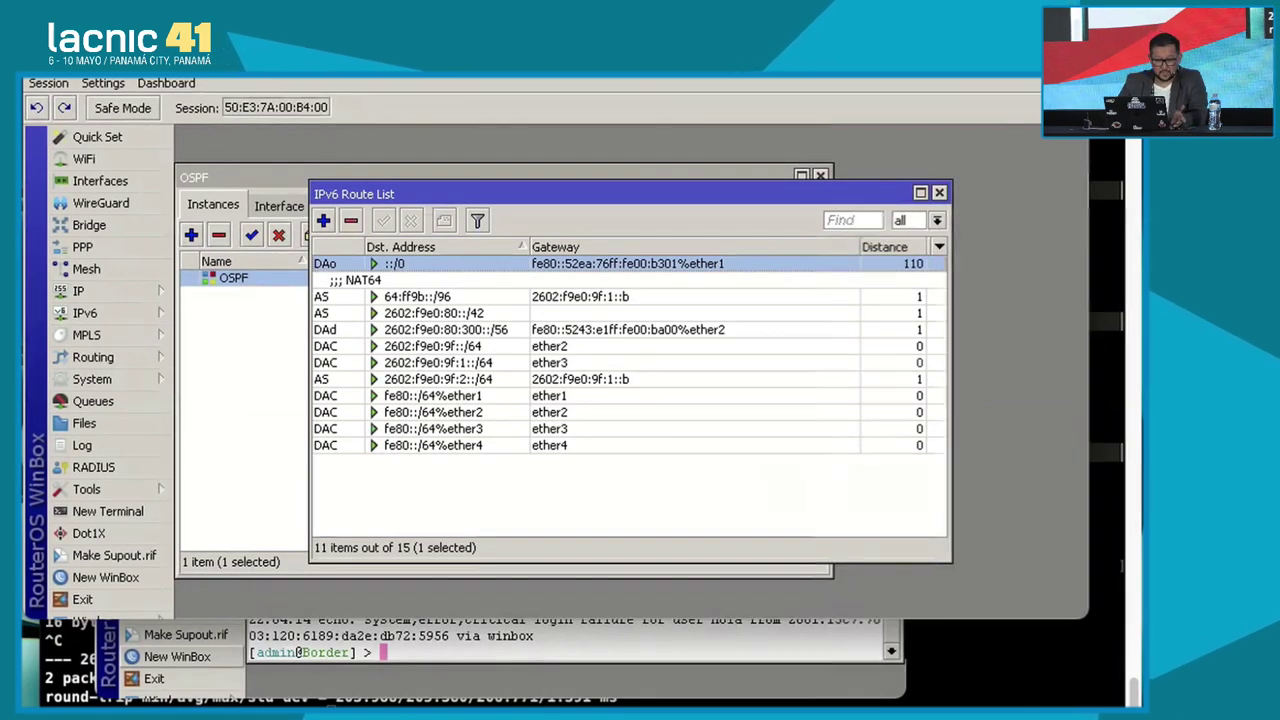
Ping 2001:4860:4860::8888 from the BNG and check the path through Border in the topology diagram.
click(86, 489)
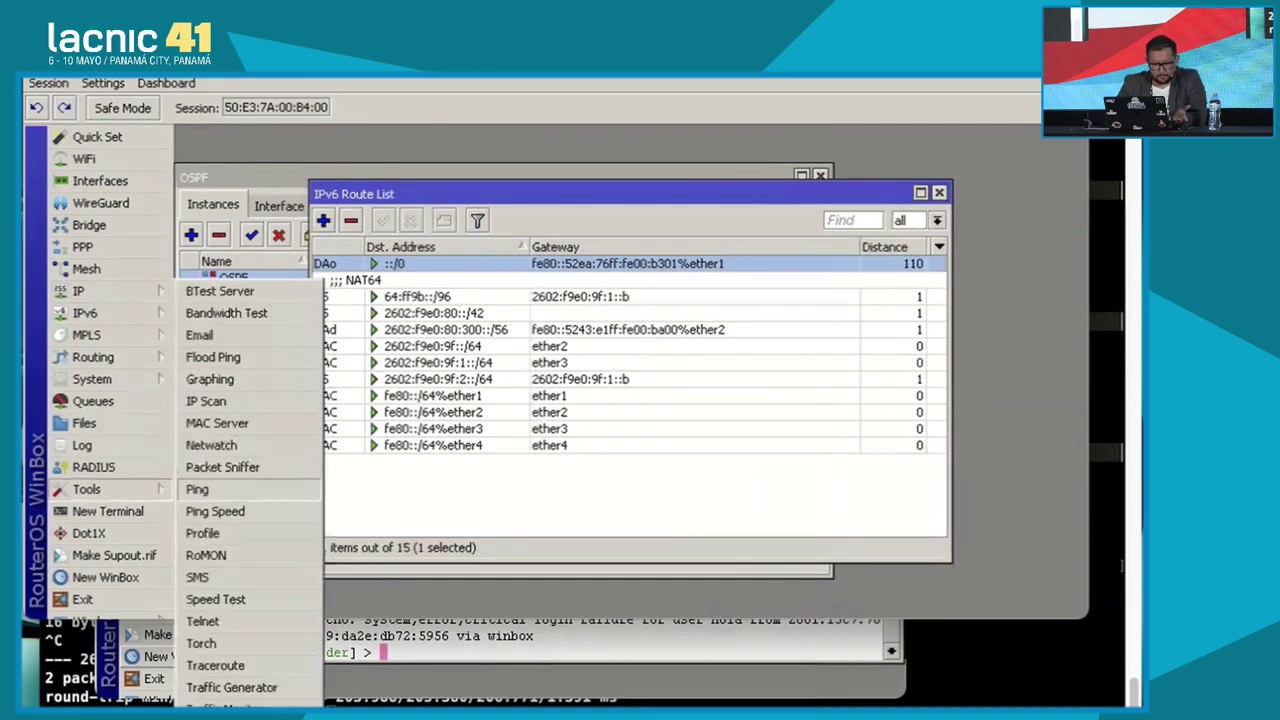
click(197, 489)
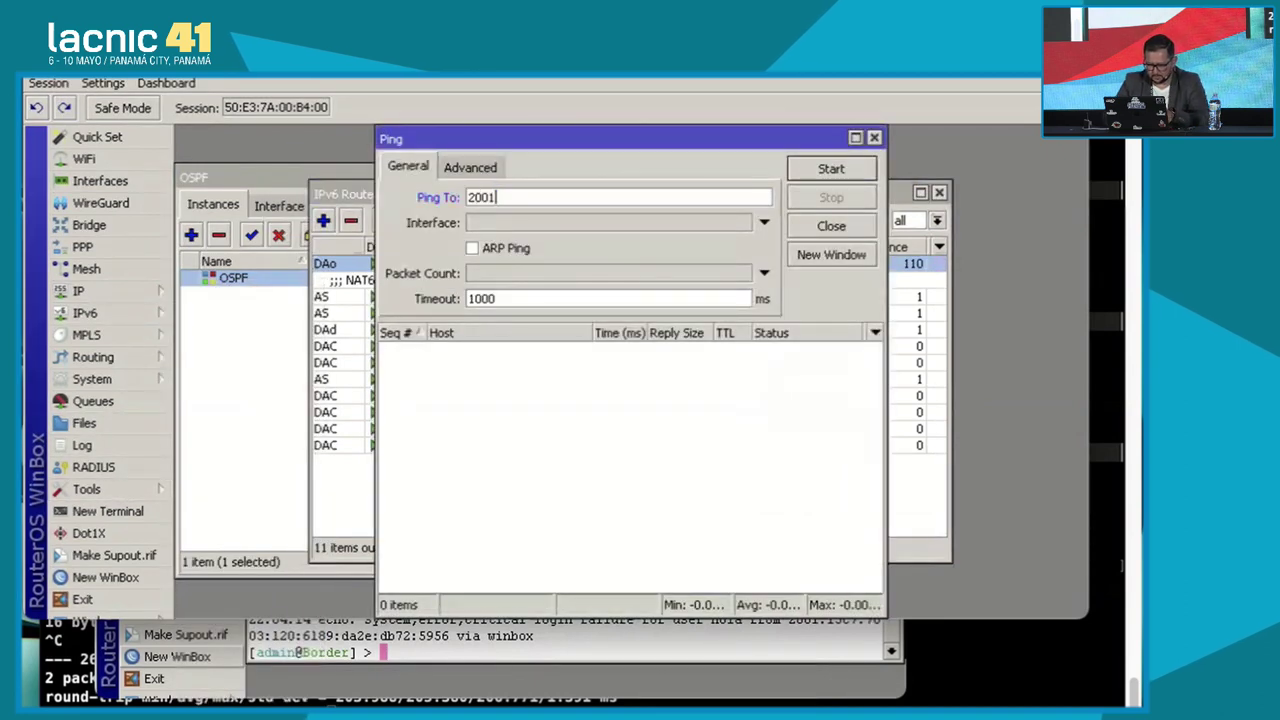
text(2001:4860:486)
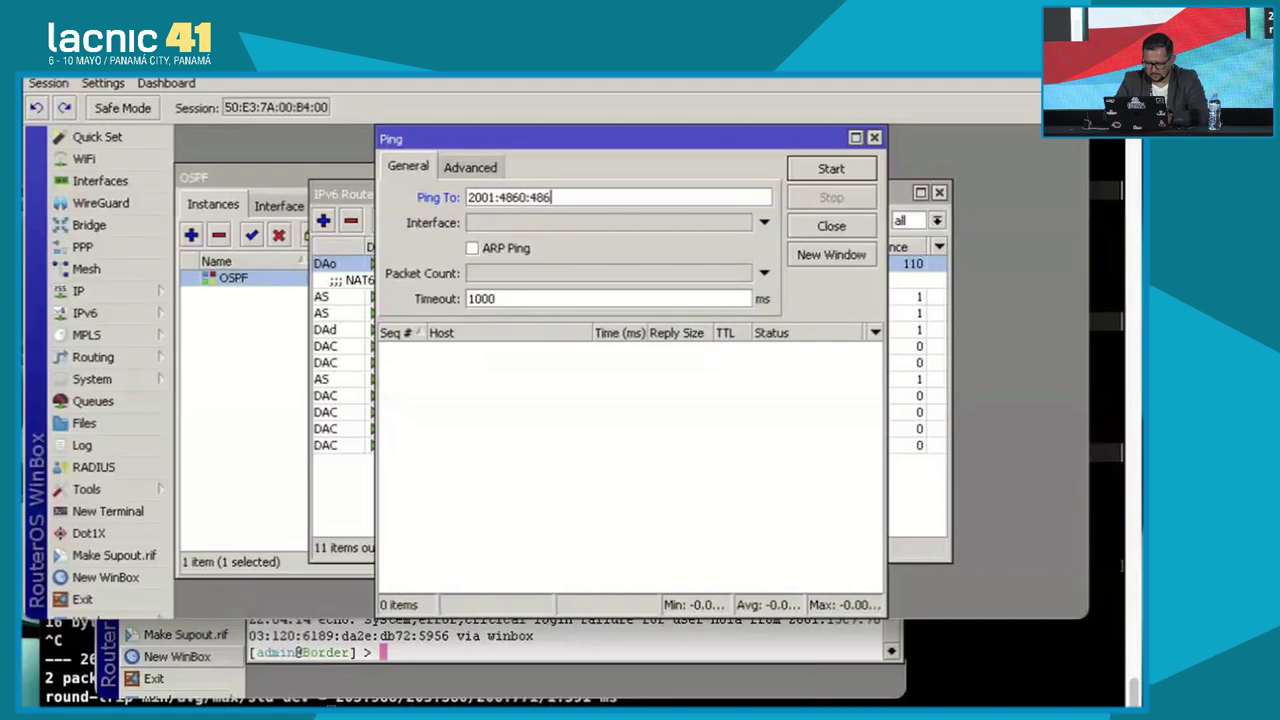
text(0::8888)
key(Return)
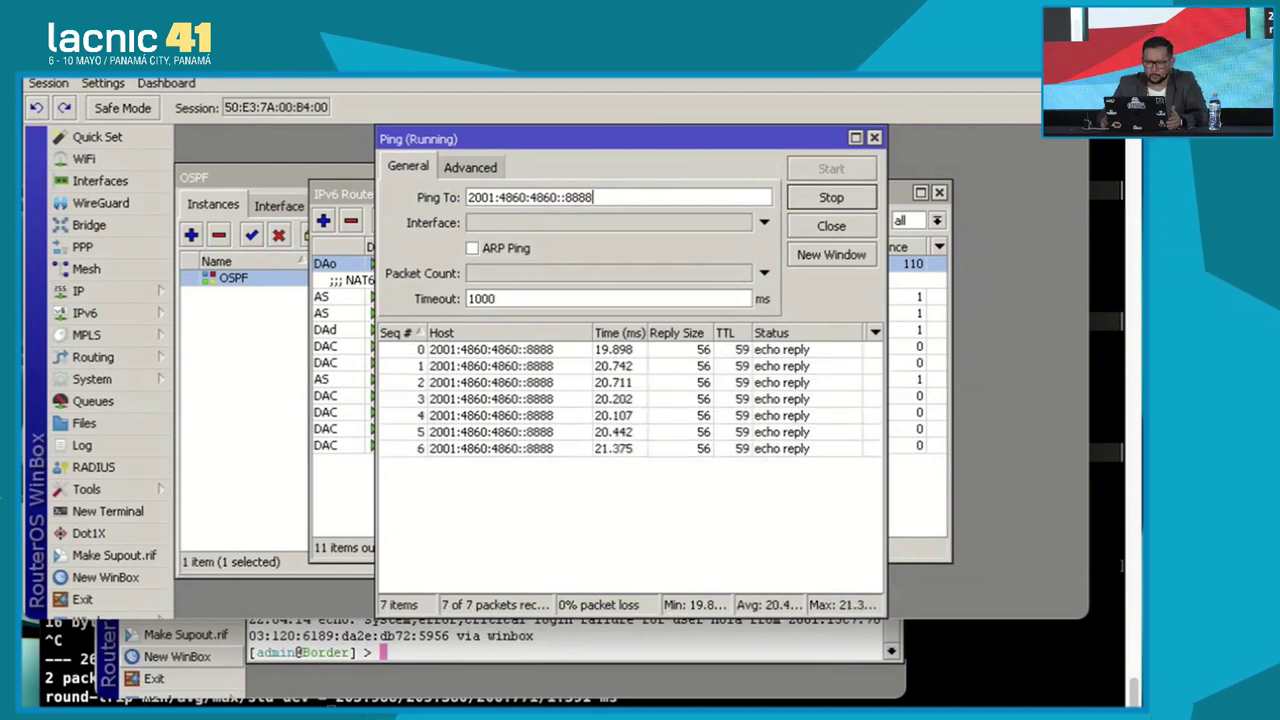
key(ctrl+Left)
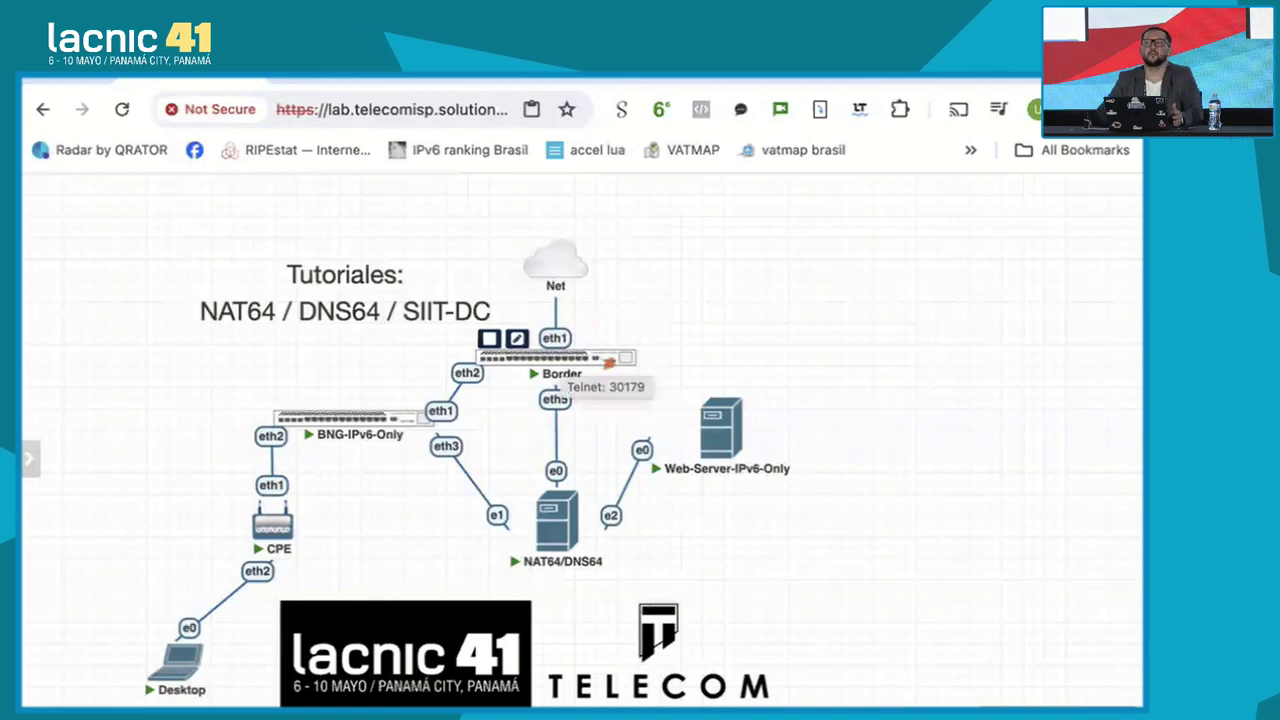
key(ctrl+Right)
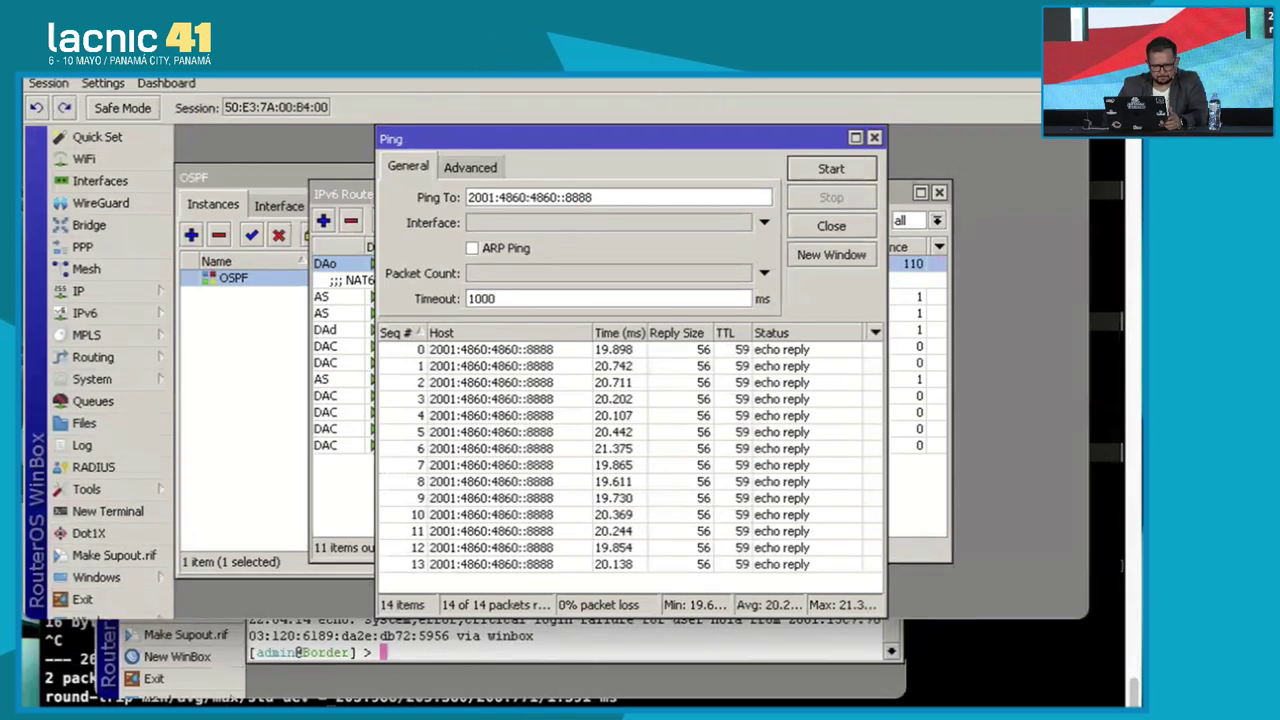
Connect to the Border's RoMON agent from the WinBox login window and open a session to the CPE neighbor.
key(super+grave)
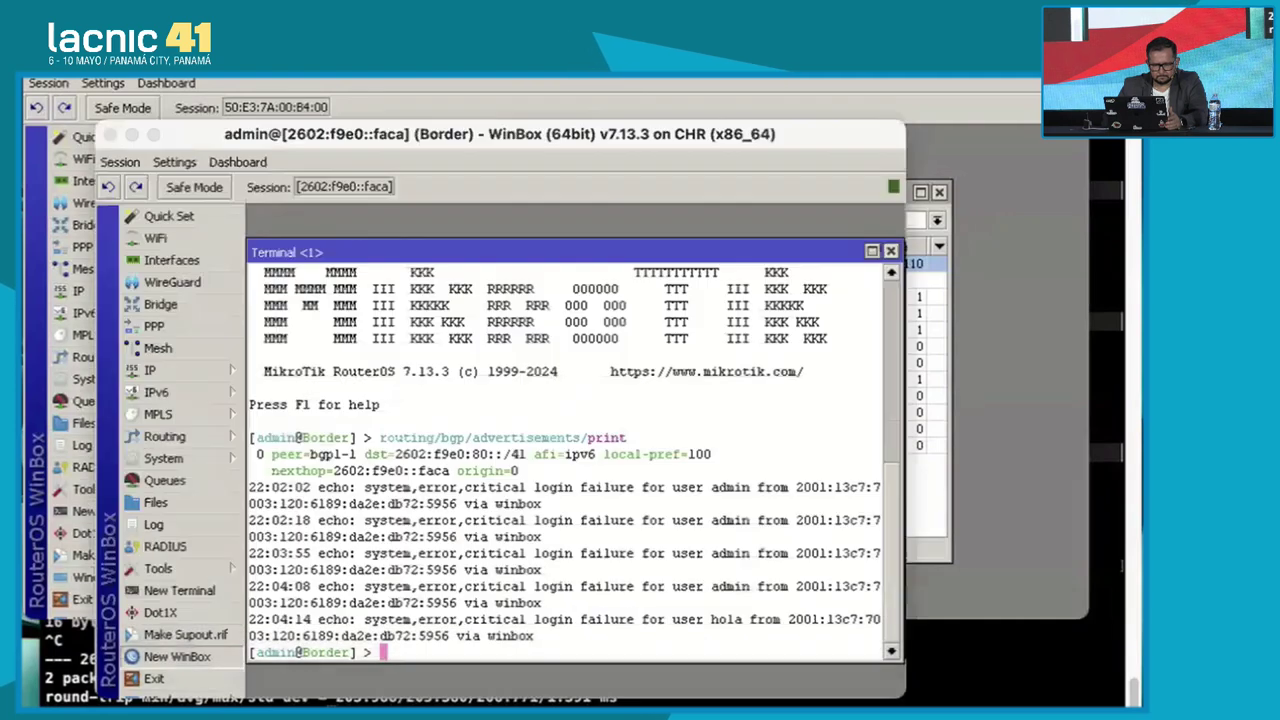
key(super+grave)
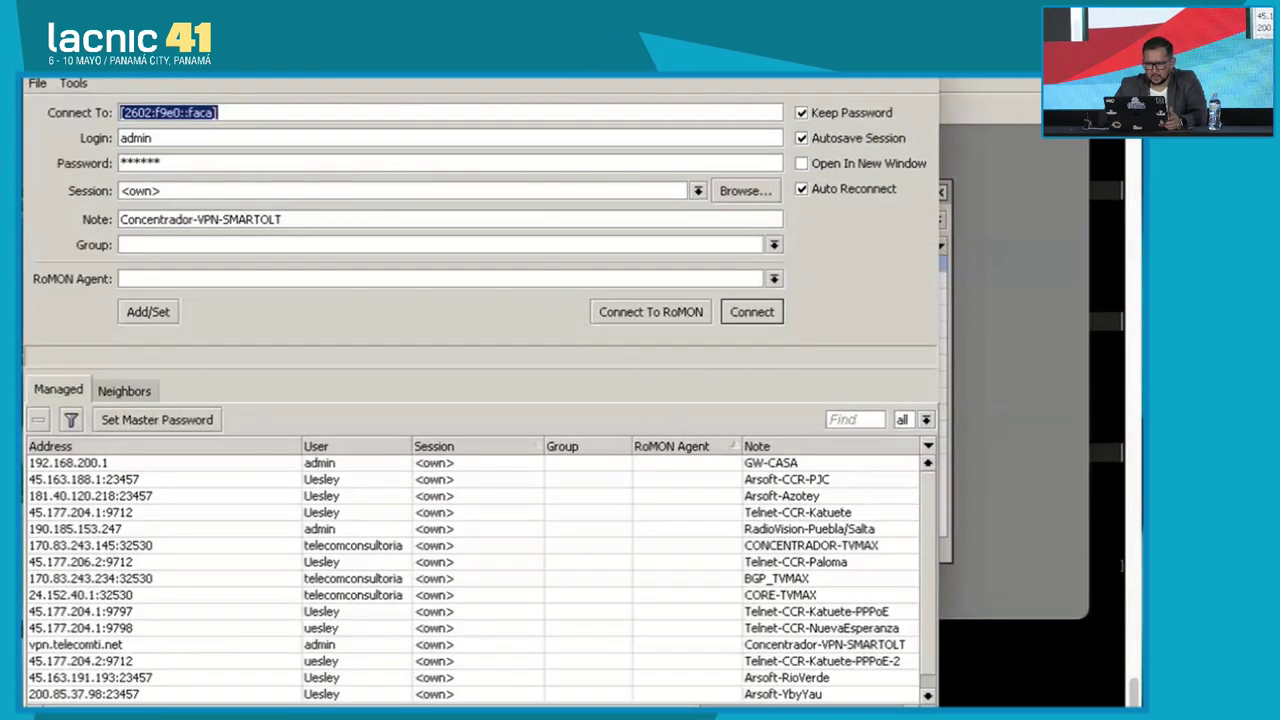
key(Return)
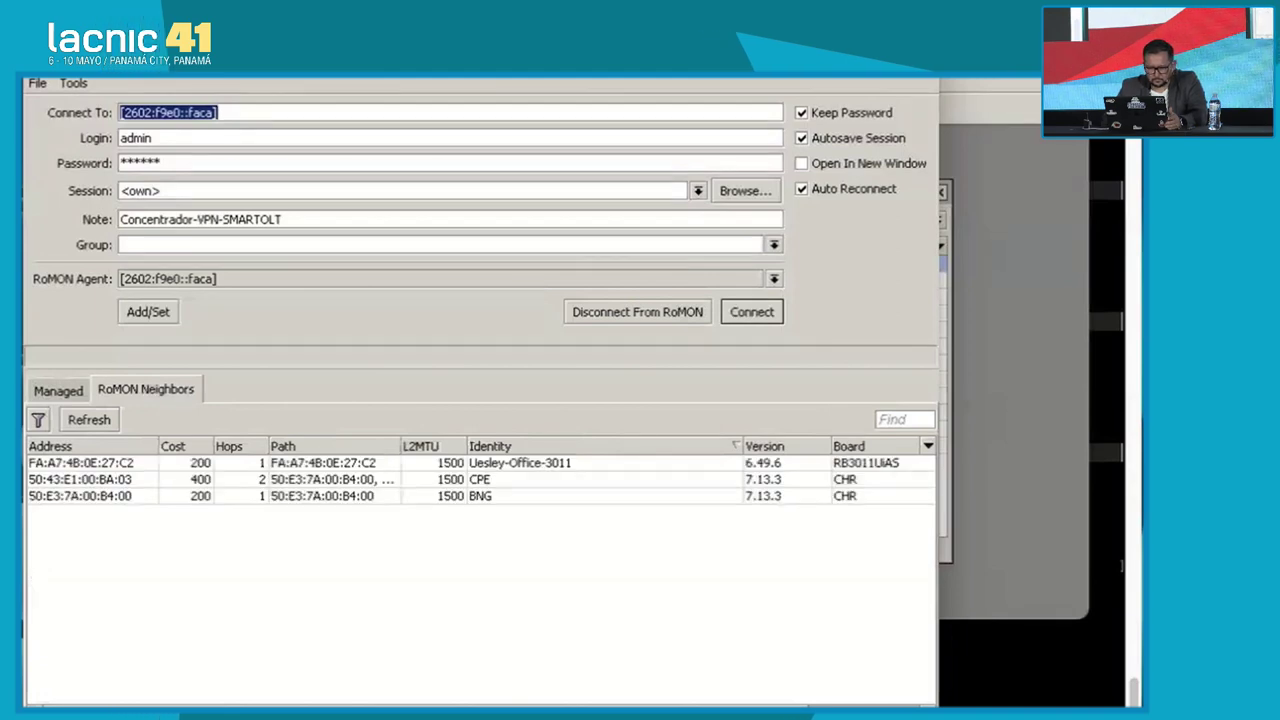
click(80, 479)
key(Return)
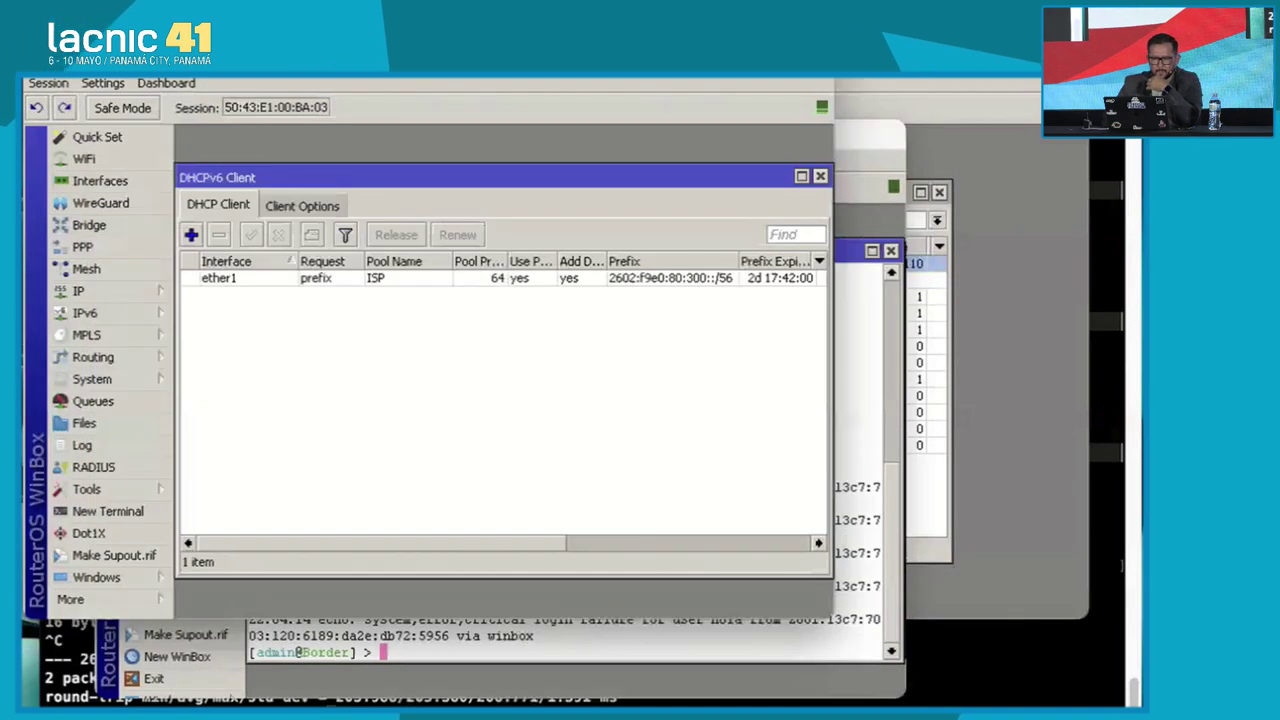
Reopen the CPE's DHCPv6 client list and select the ether1 client to inspect its delegated prefix.
key(Escape)
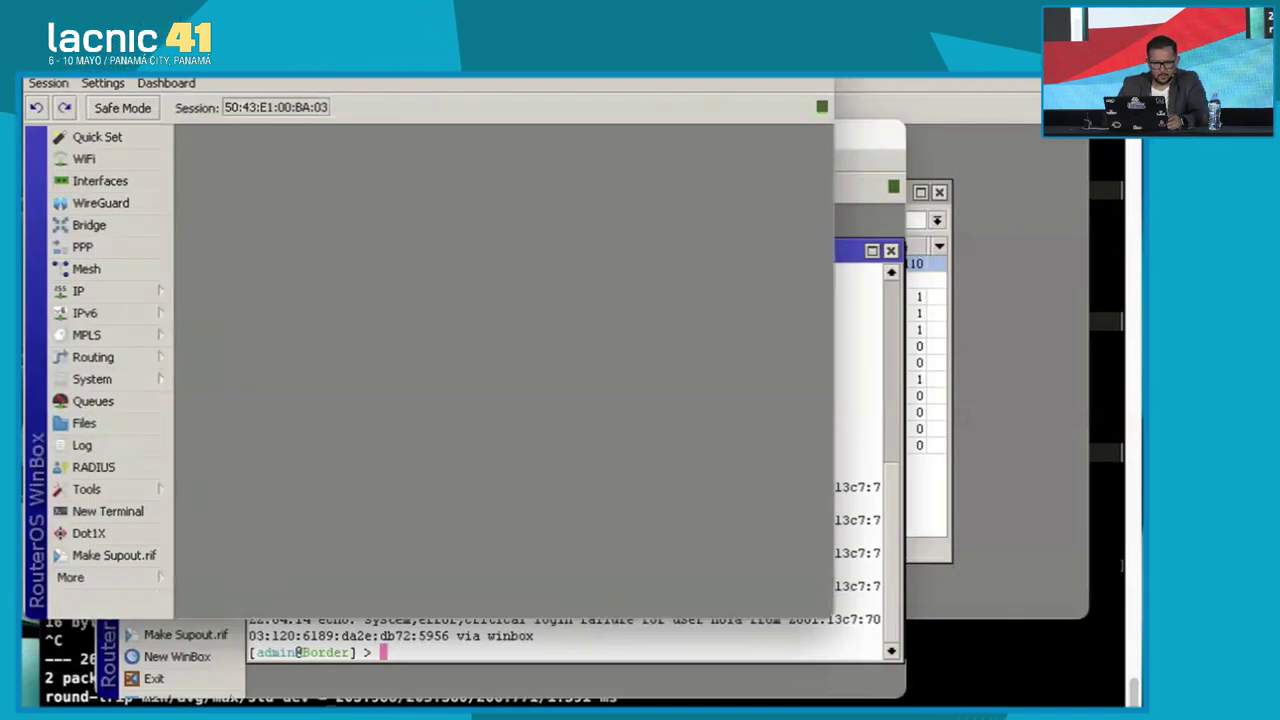
click(85, 313)
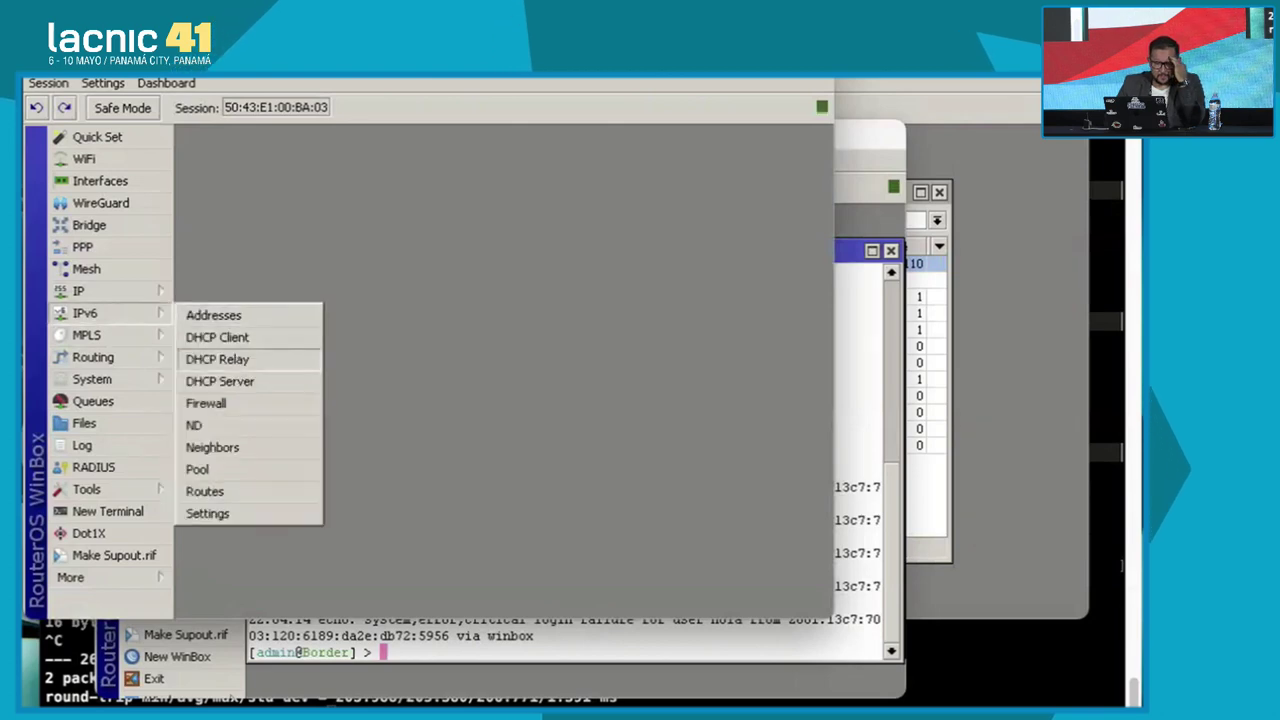
click(217, 337)
click(218, 278)
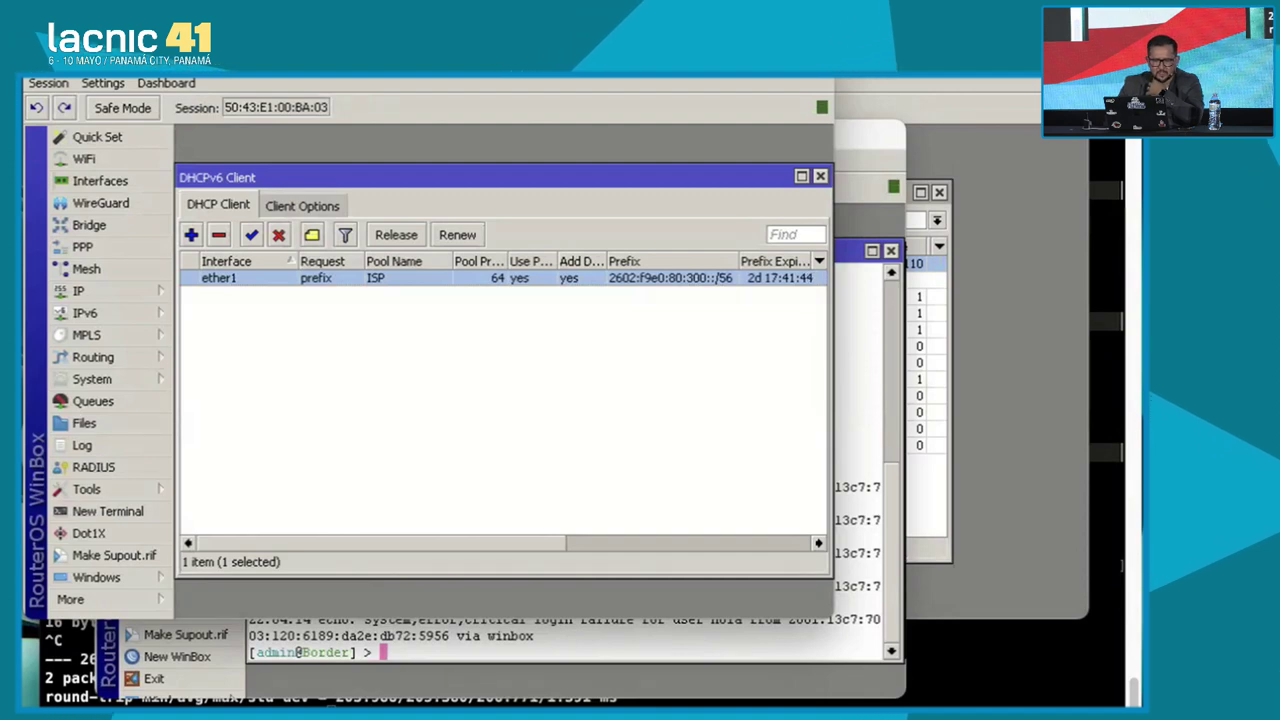
Inspect the CPE's ether2 IPv6 address taken from the ISP pool and compare it with the Desktop link in the topology diagram.
click(85, 313)
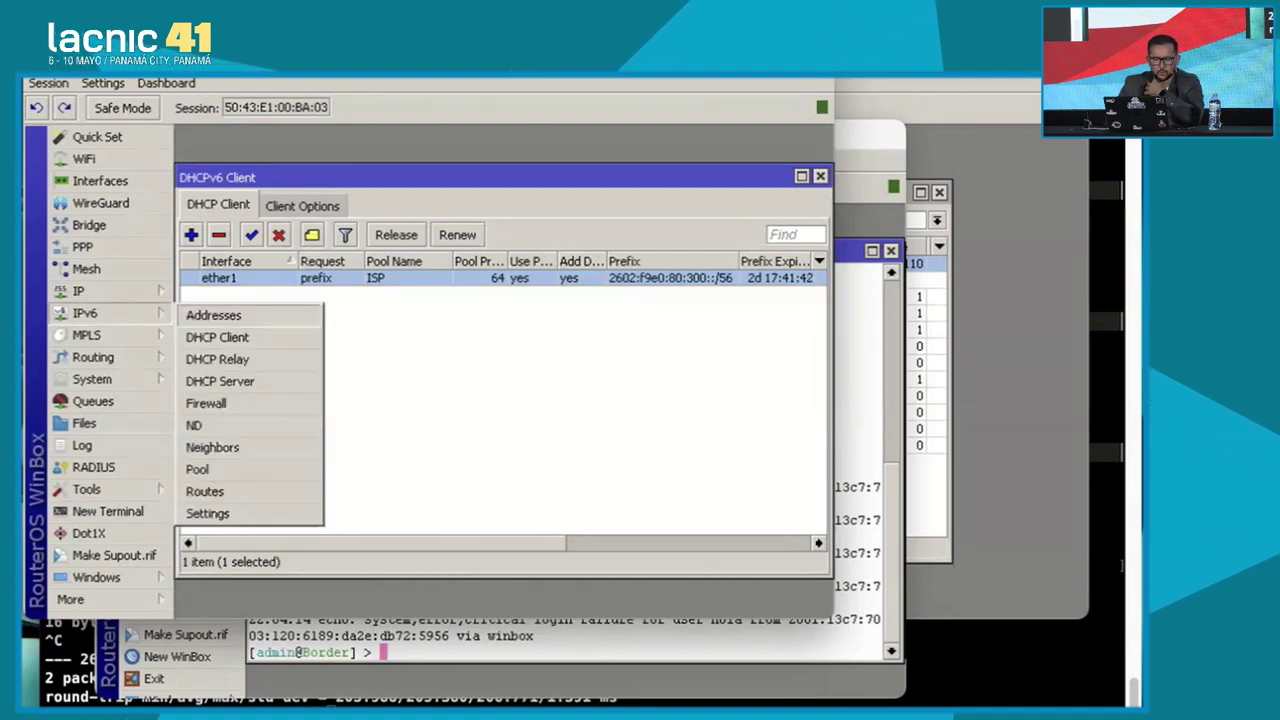
click(213, 315)
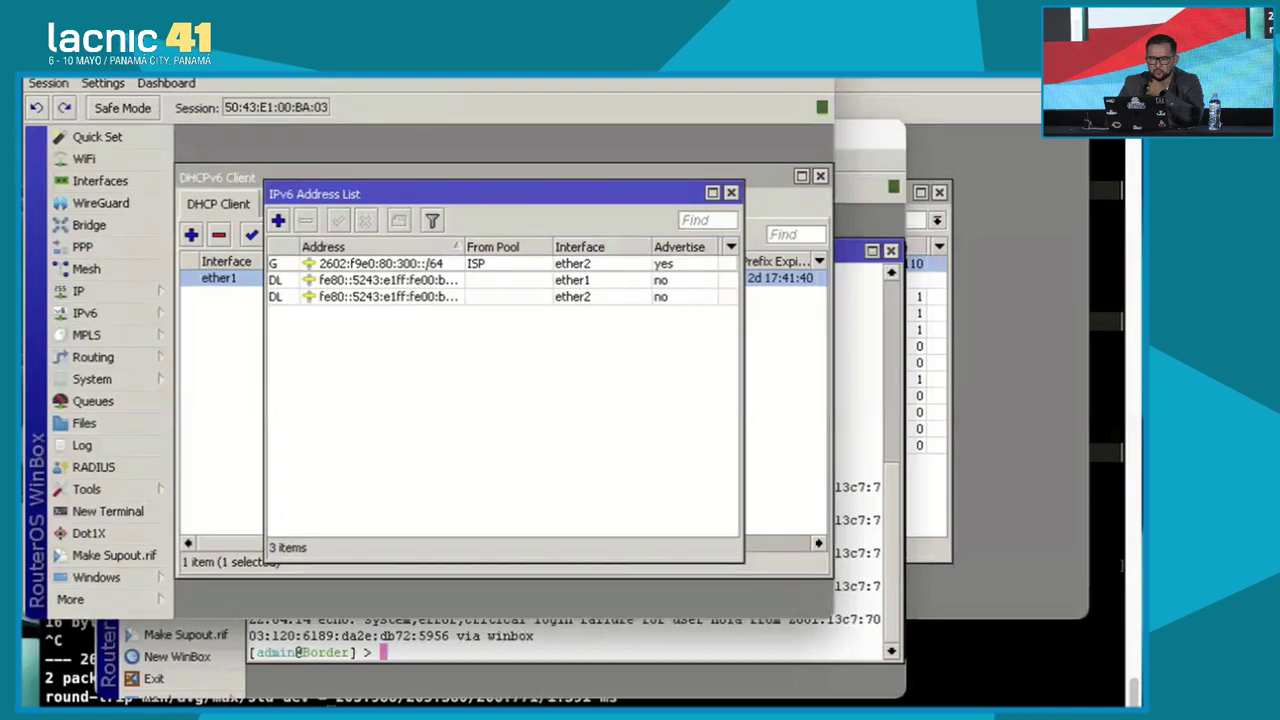
double_click(330, 262)
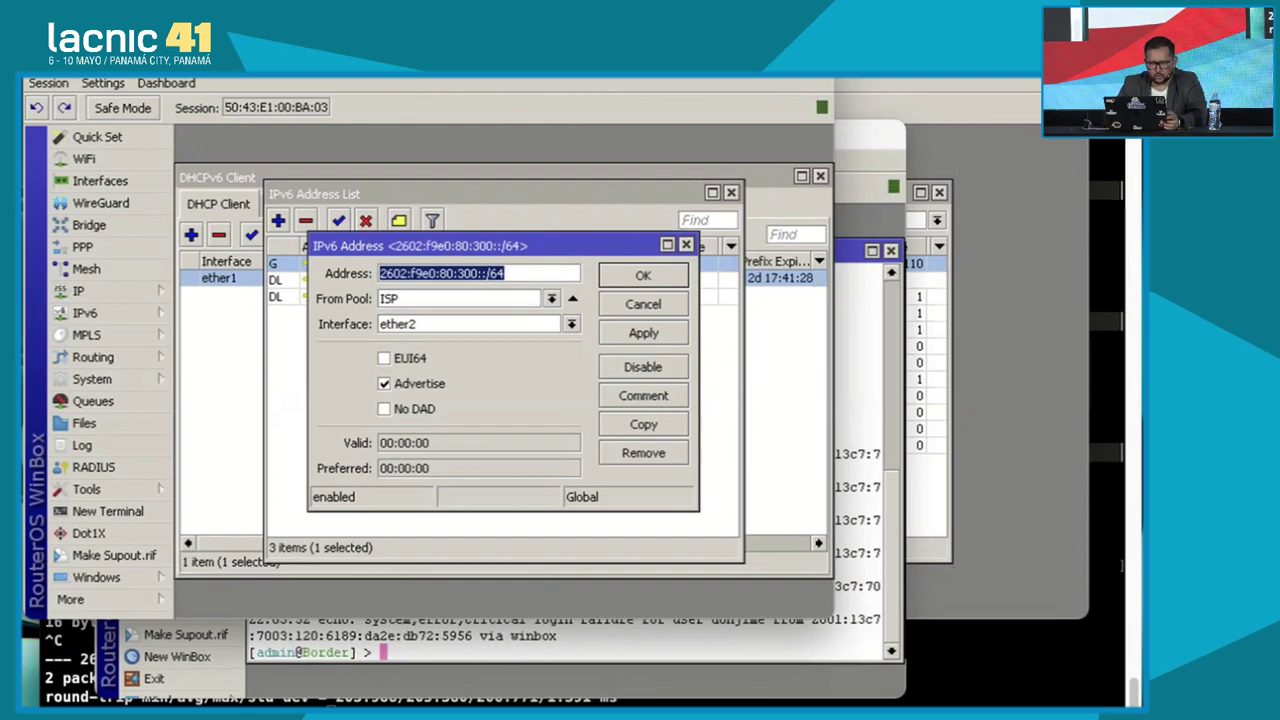
key(ctrl+Left)
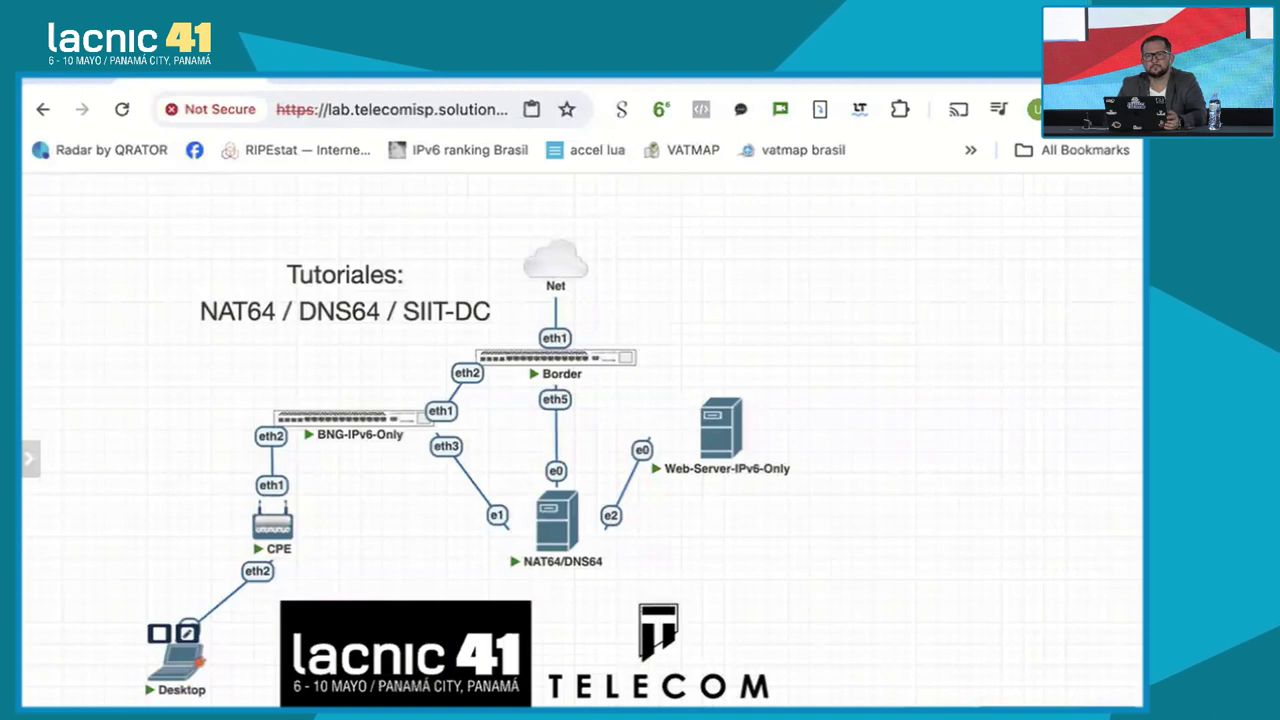
mouse_move(198, 660)
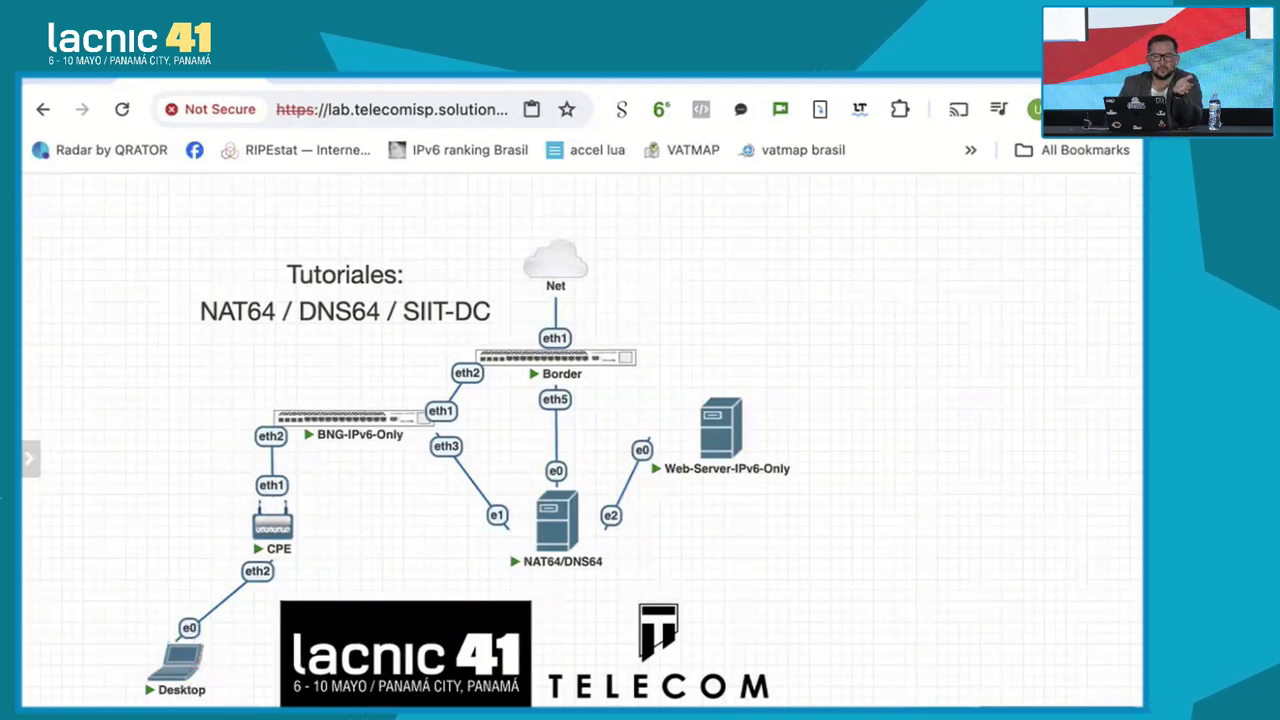
key(ctrl+Right)
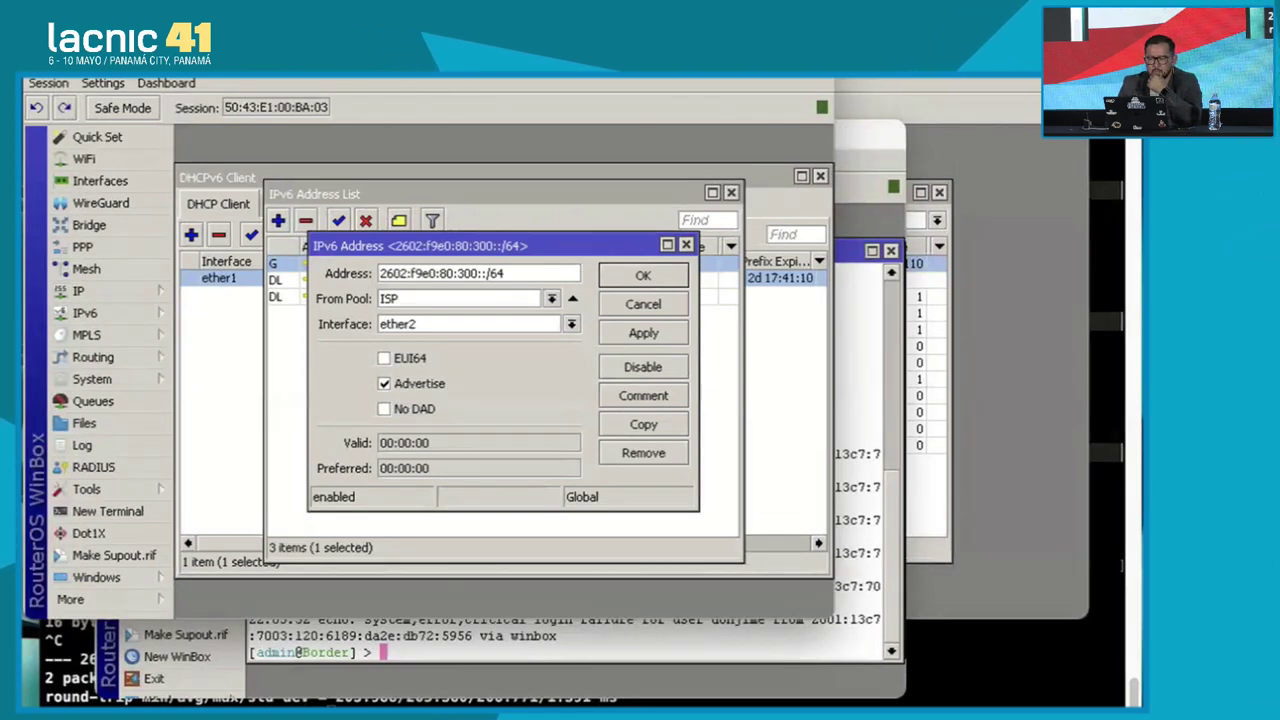
Switch to the browser's lab topology, open the Desktop node's console and unlock its session with the account password.
key(ctrl+Left)
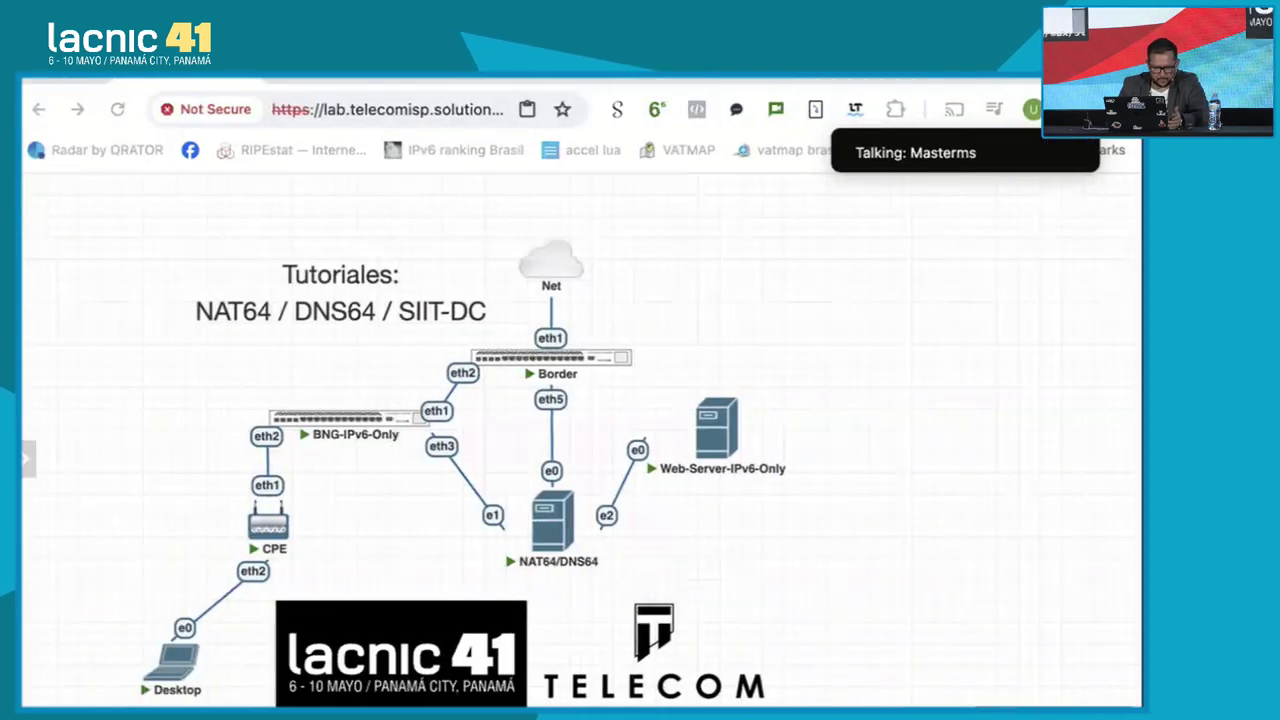
click(178, 655)
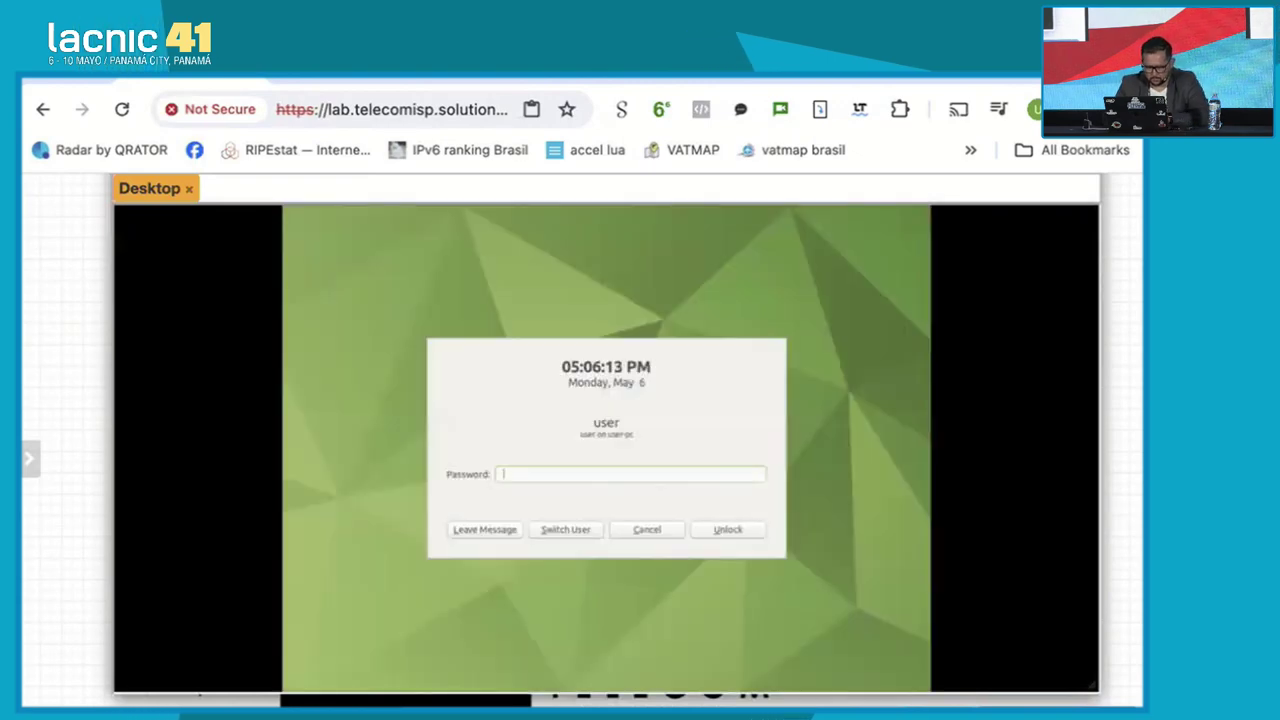
key(Return)
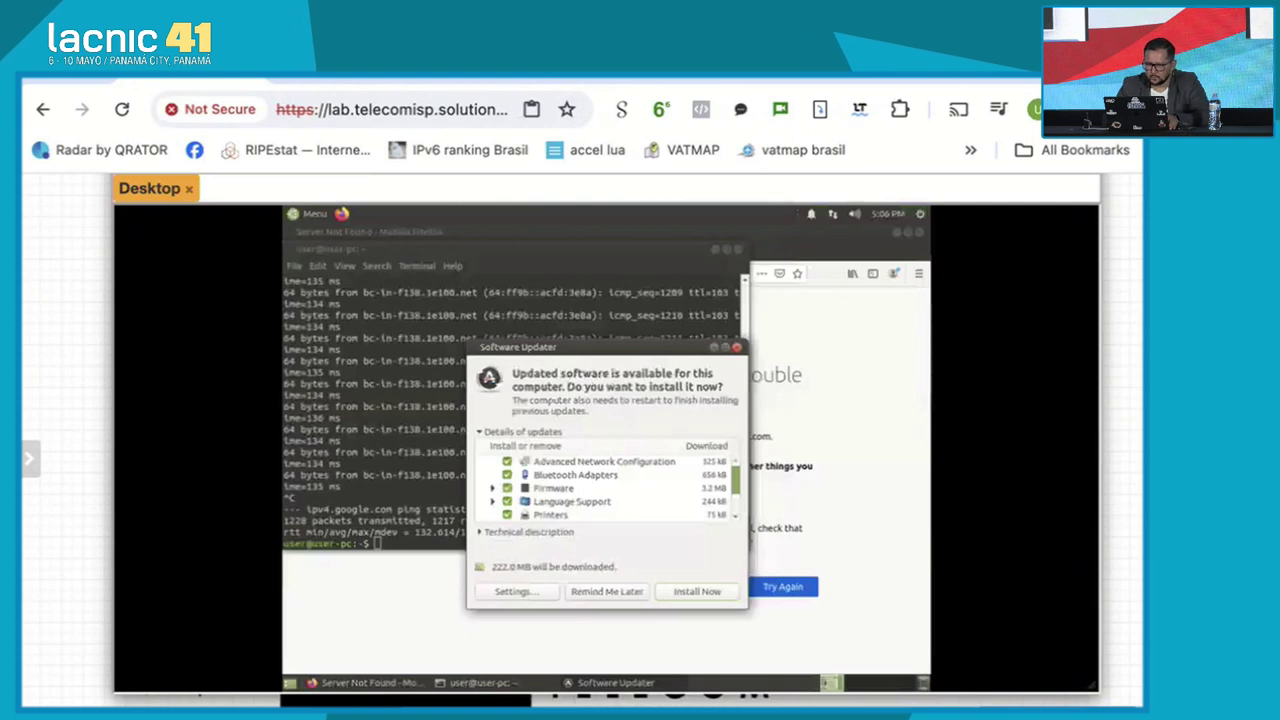
Dismiss the Software Updater and close the old terminal and Firefox windows on the Desktop.
key(Escape)
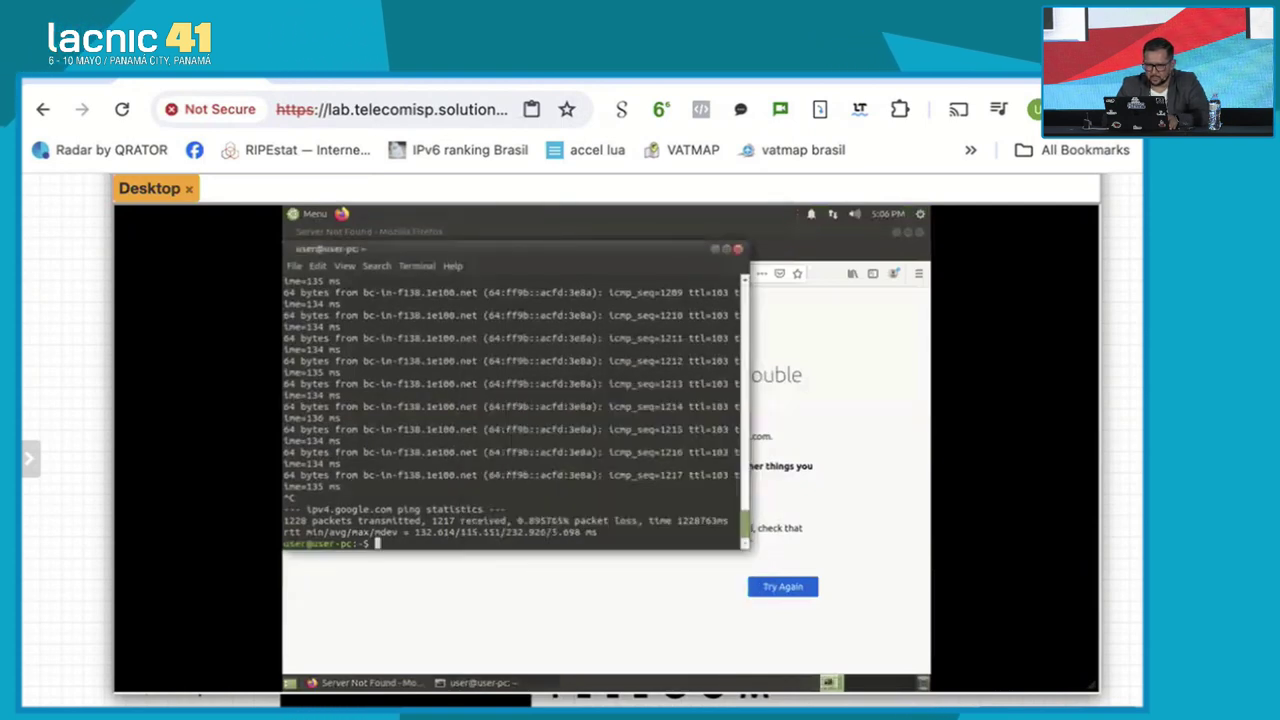
key(ctrl+d)
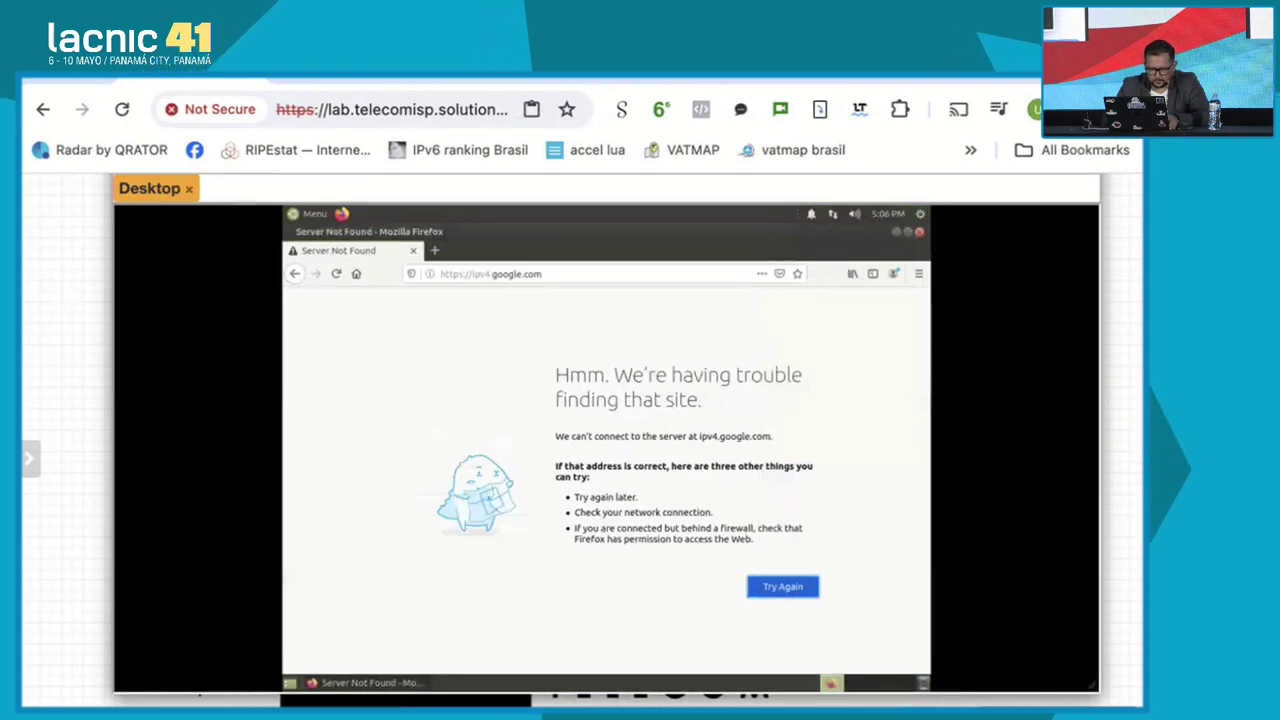
key(ctrl+w)
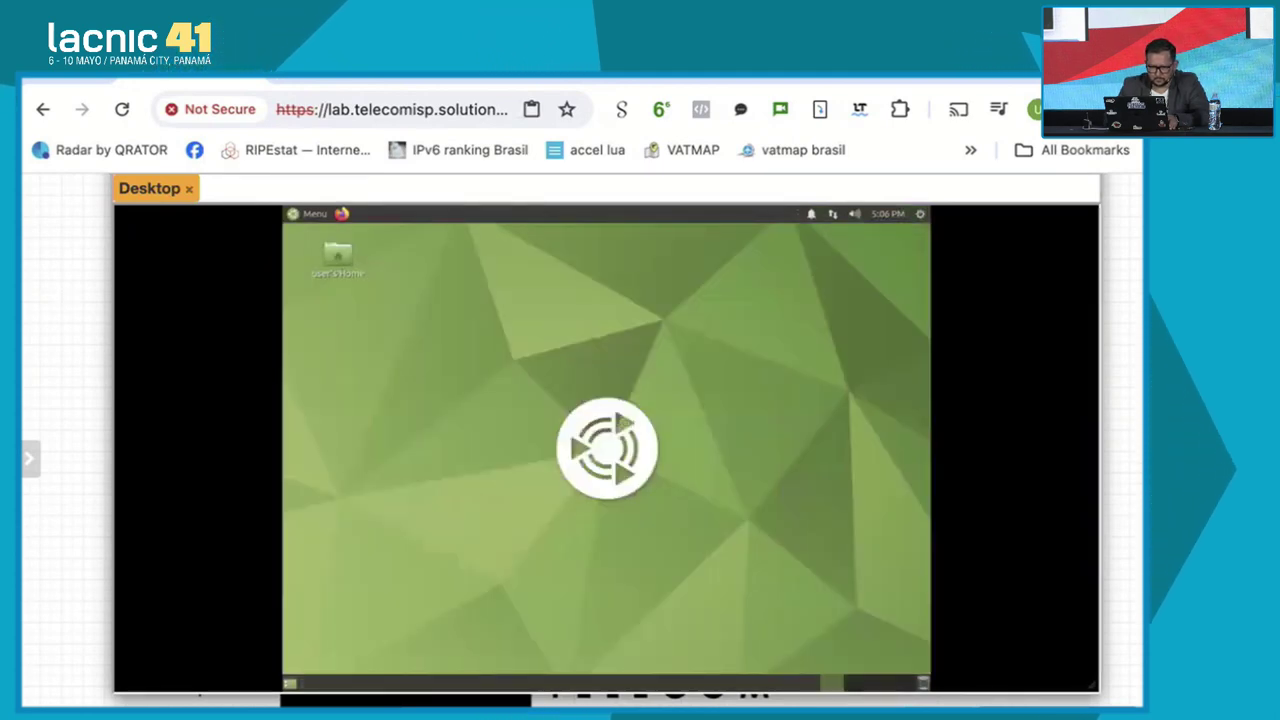
Search the Desktop's application launcher for "terminal" and open MATE Terminal.
key(super)
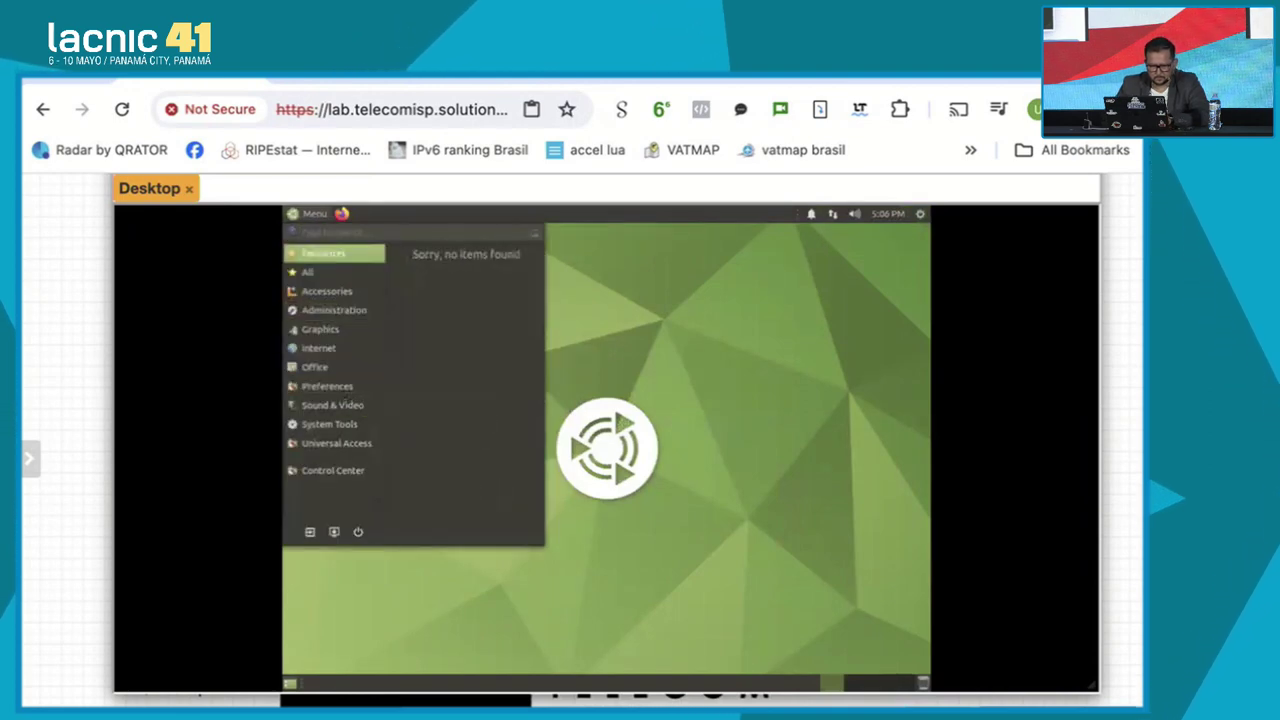
text(termi)
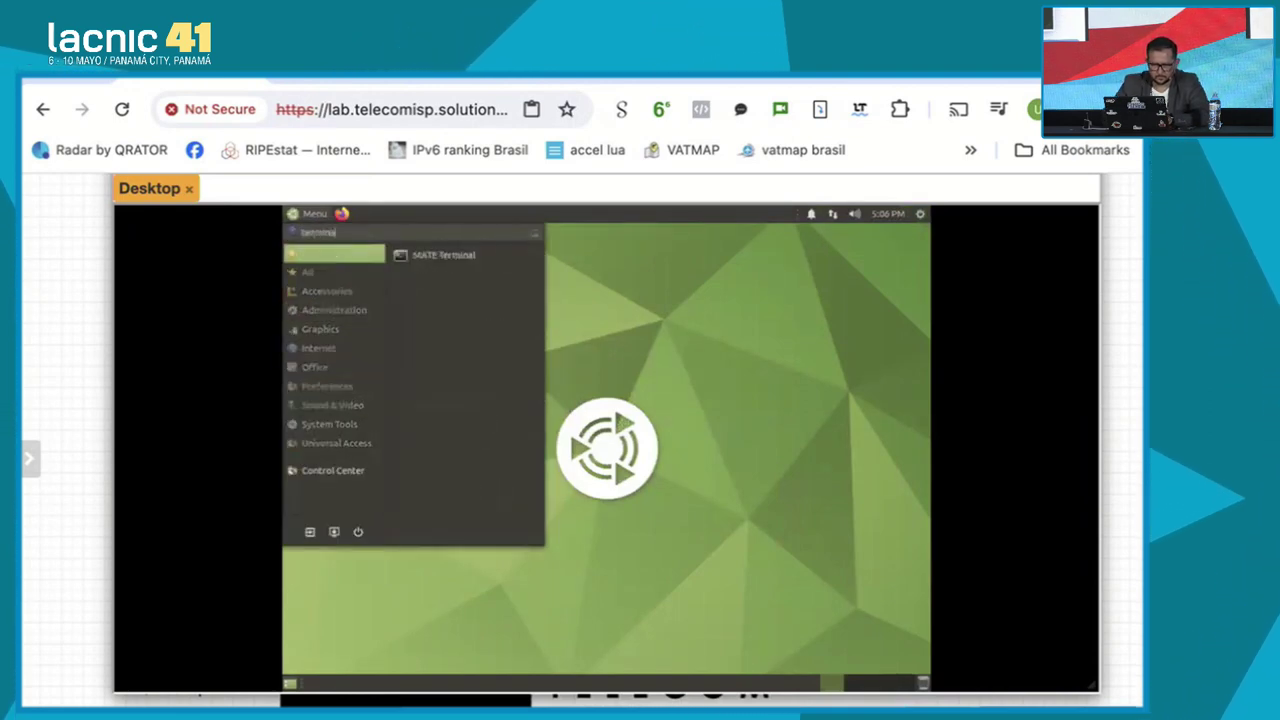
text(nal)
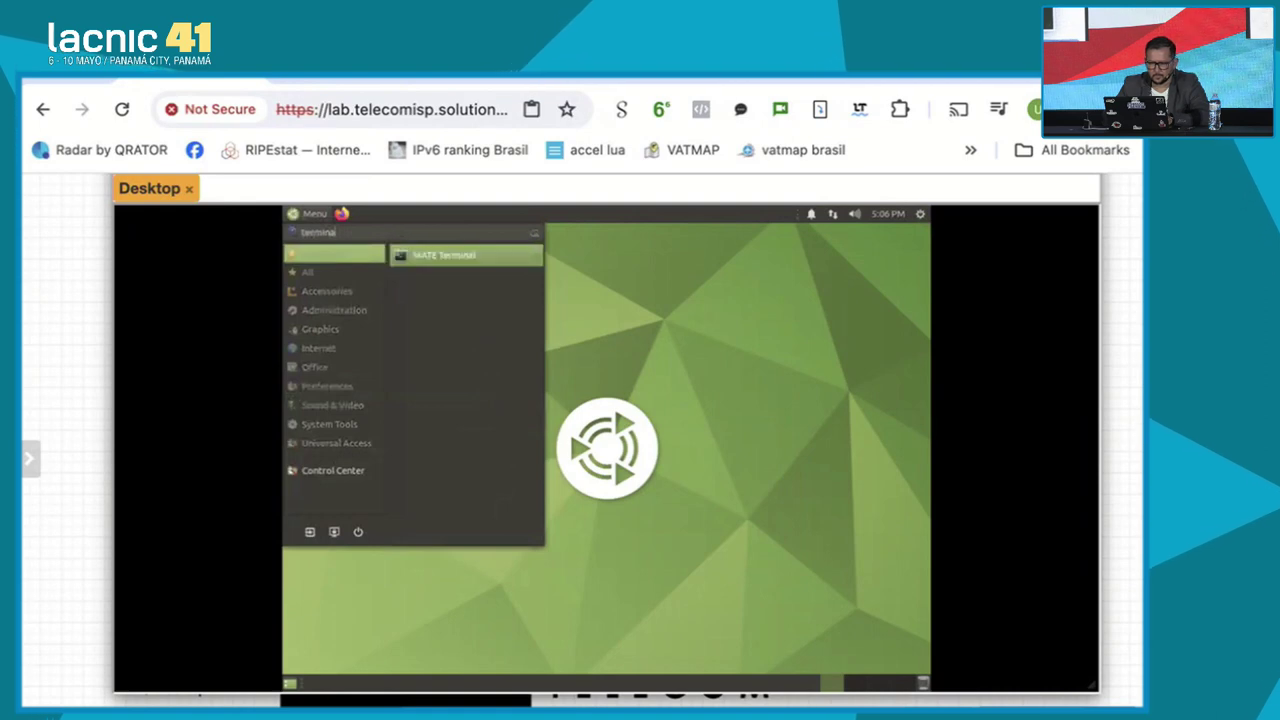
key(Return)
Test IPv6 reachability with ping6 to 2001:4860:4860::8888, stop it, and list the Desktop's interface addresses with ip addr show.
text(ping6)
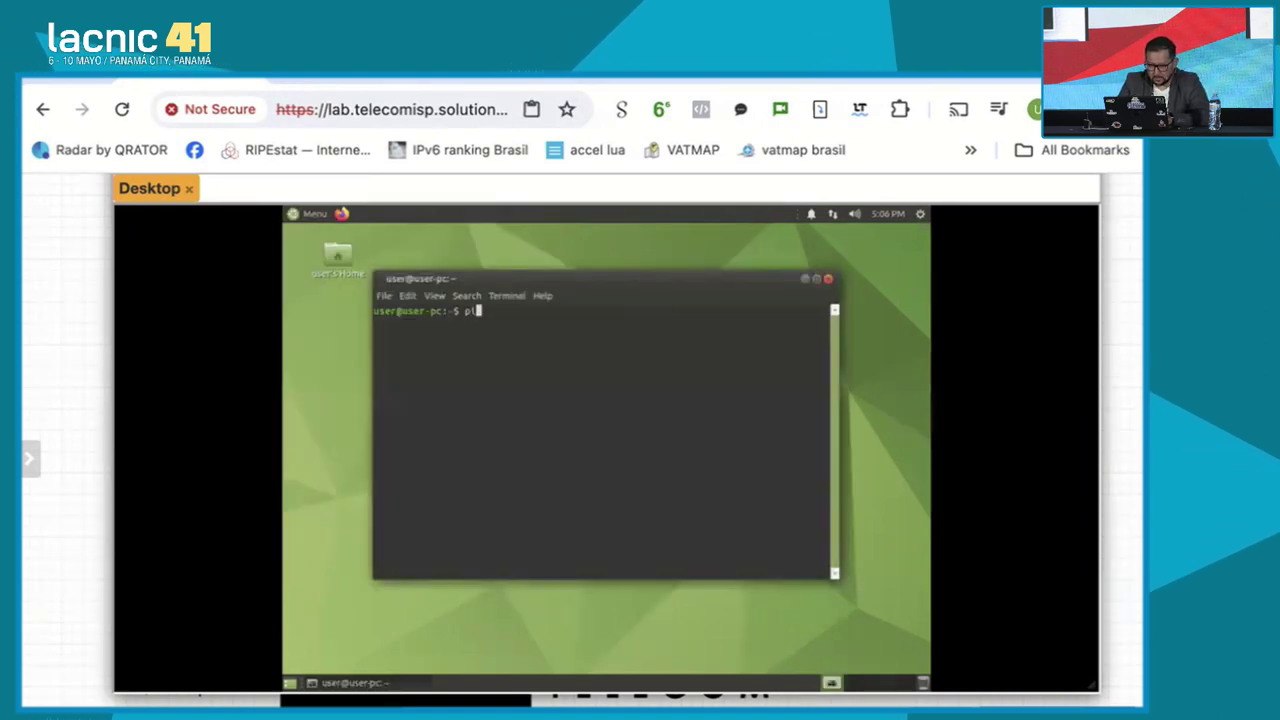
text( 2)
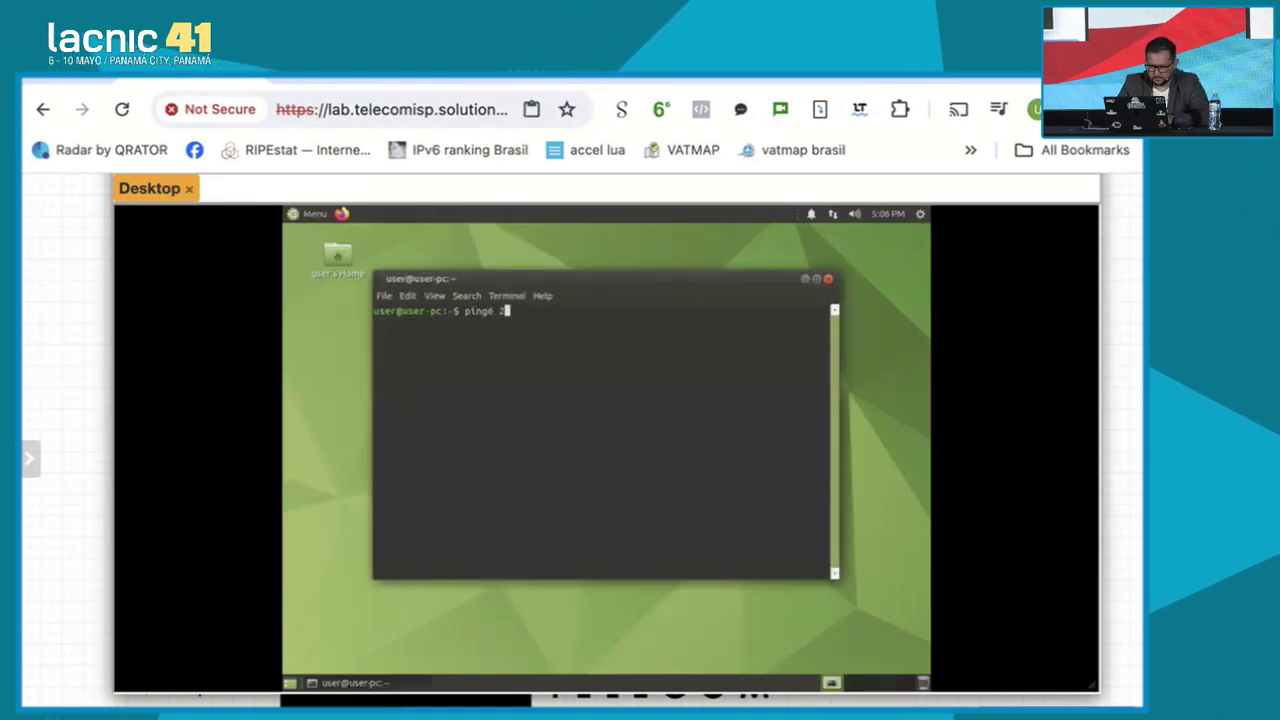
text(001:486)
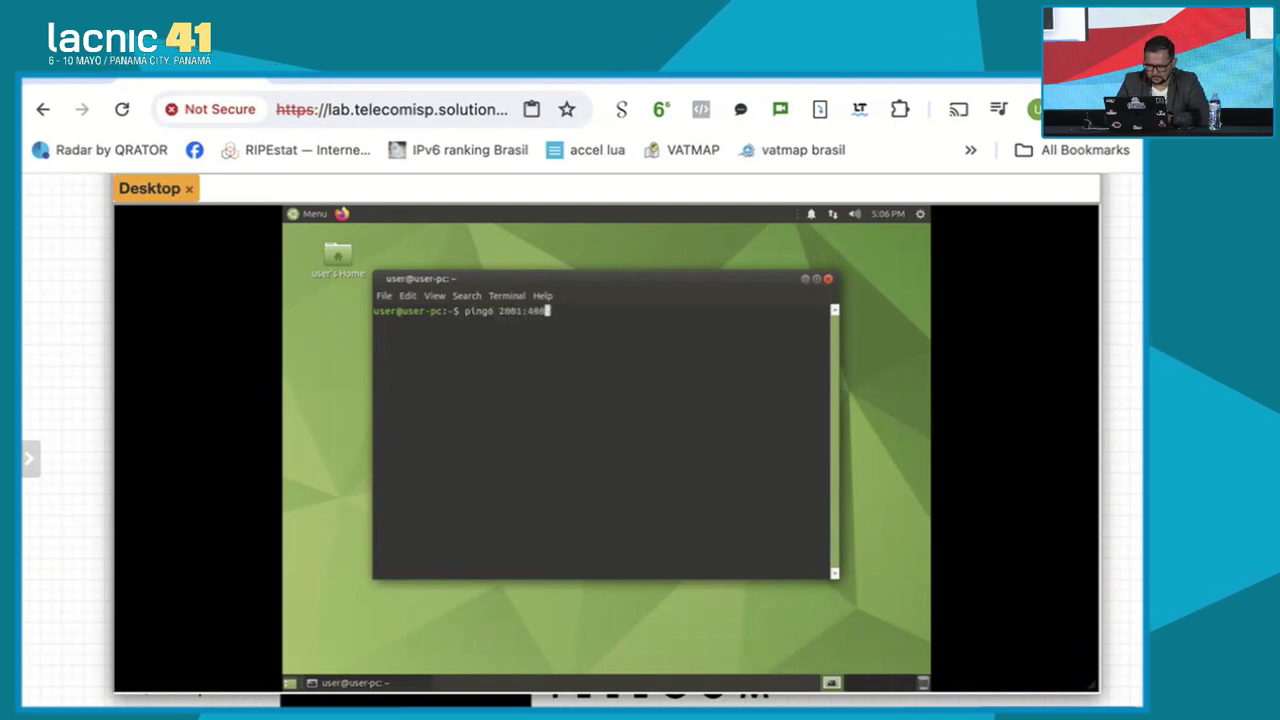
text(0:4860::8888)
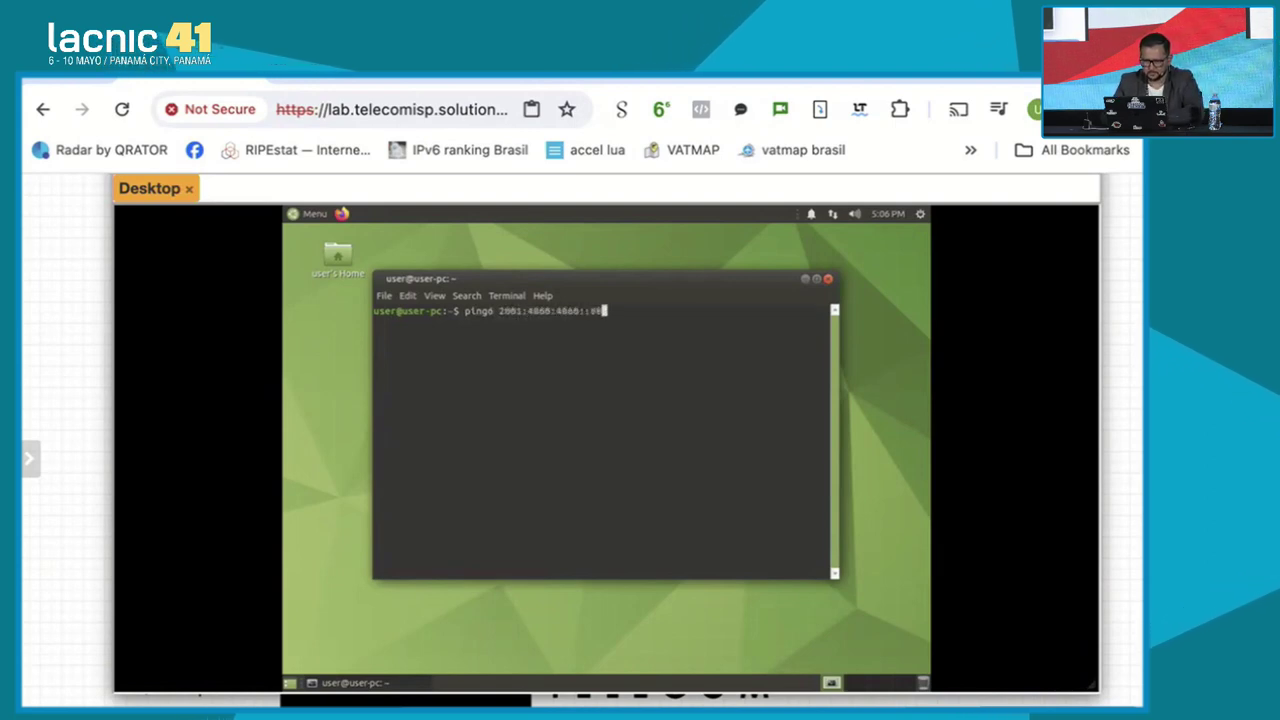
key(Return)
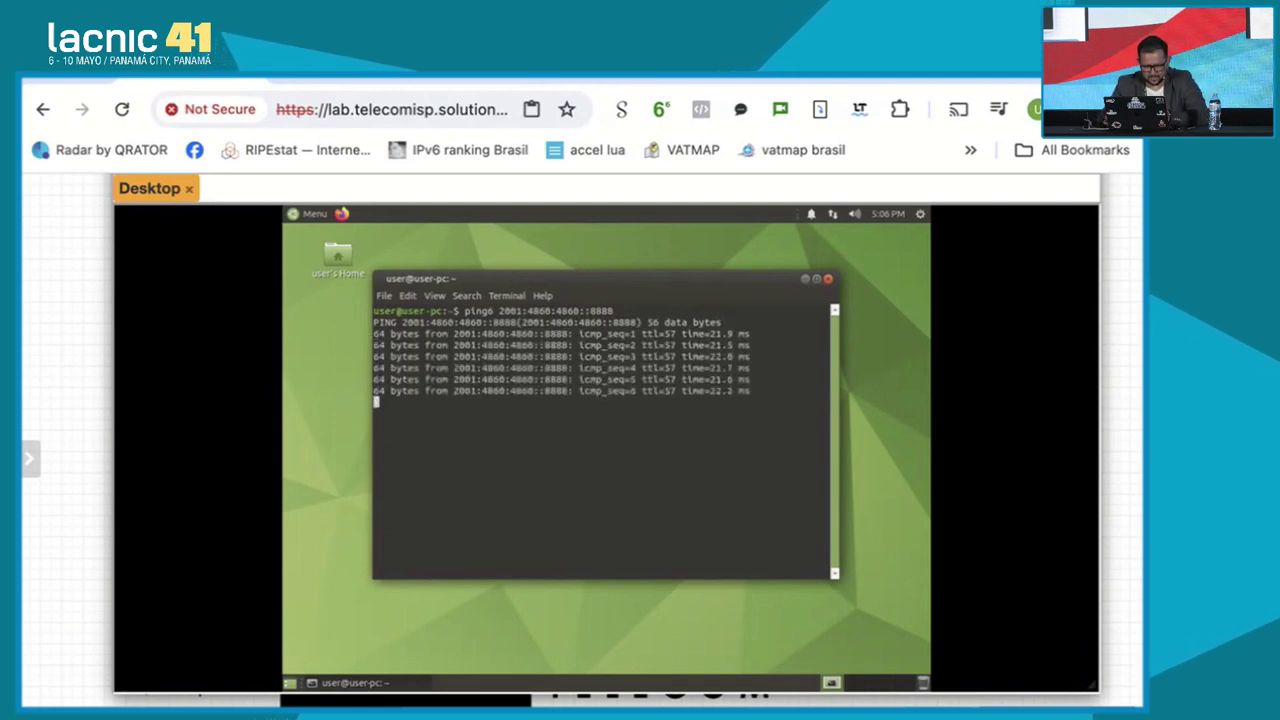
key(ctrl+c)
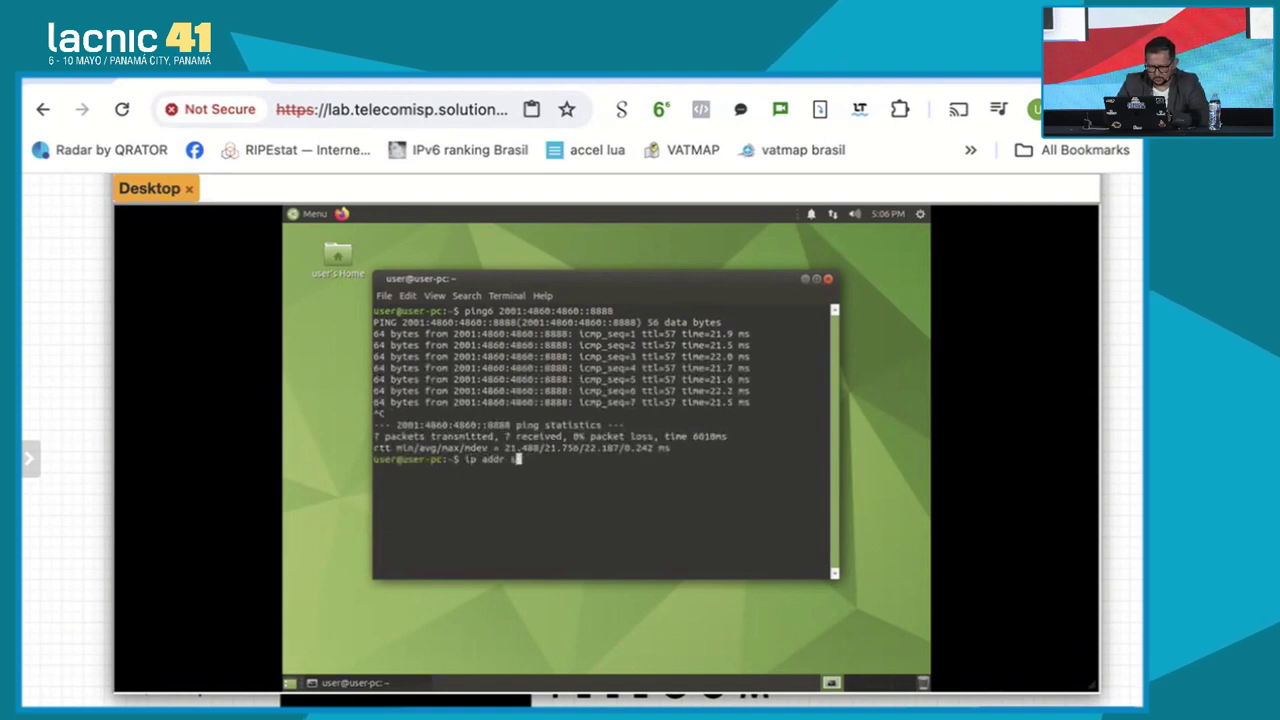
text(ip addr show)
key(Return)
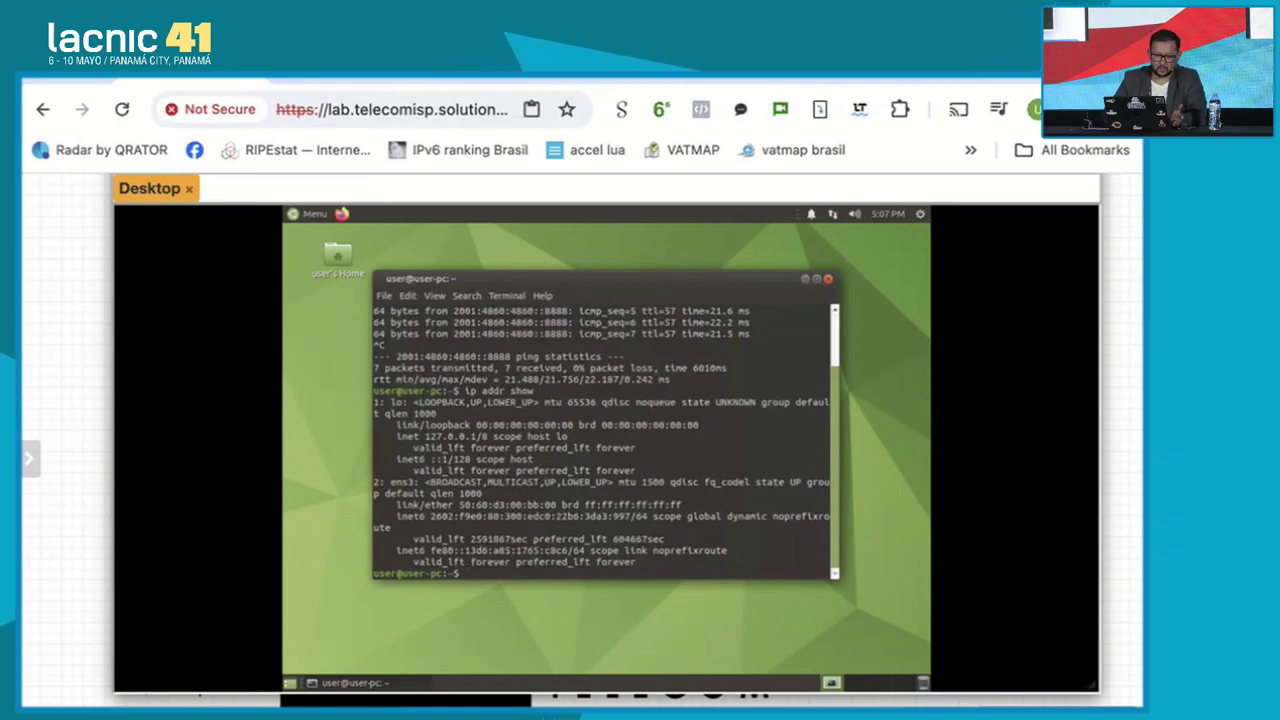
Open Firefox on the Desktop and load ipv6.google.com.
click(342, 213)
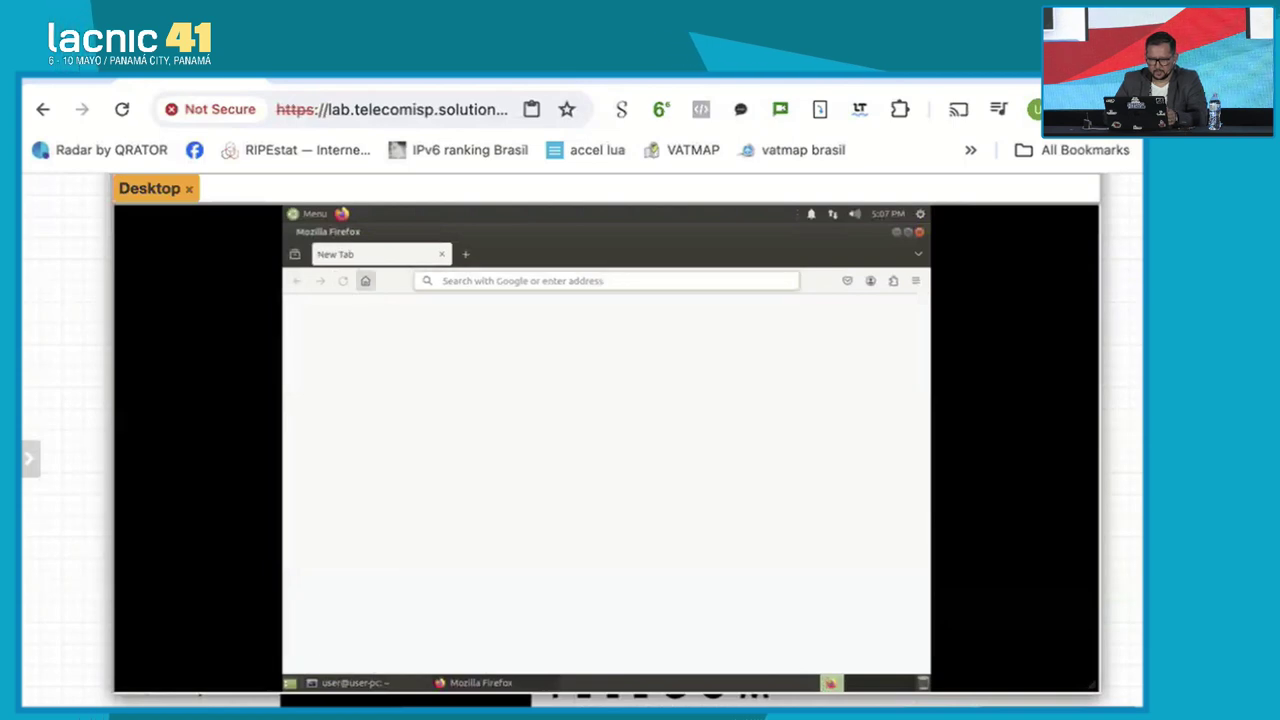
text(ipv6)
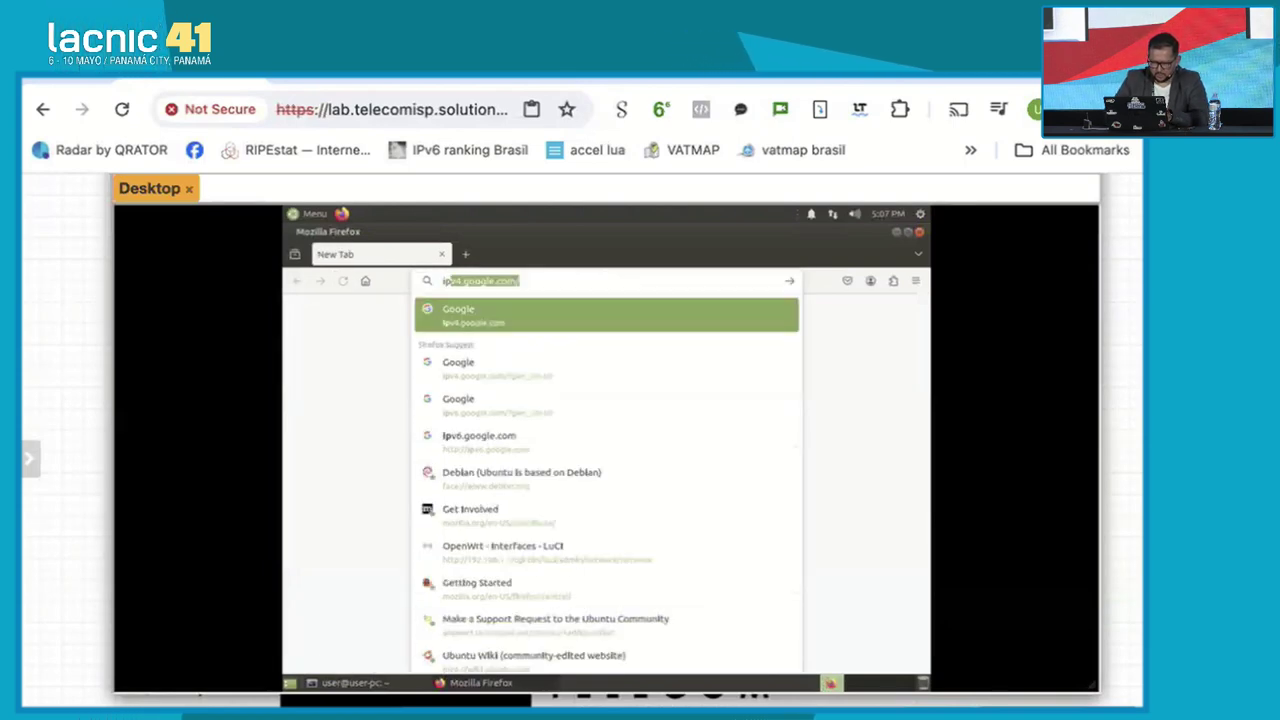
text(.google.com)
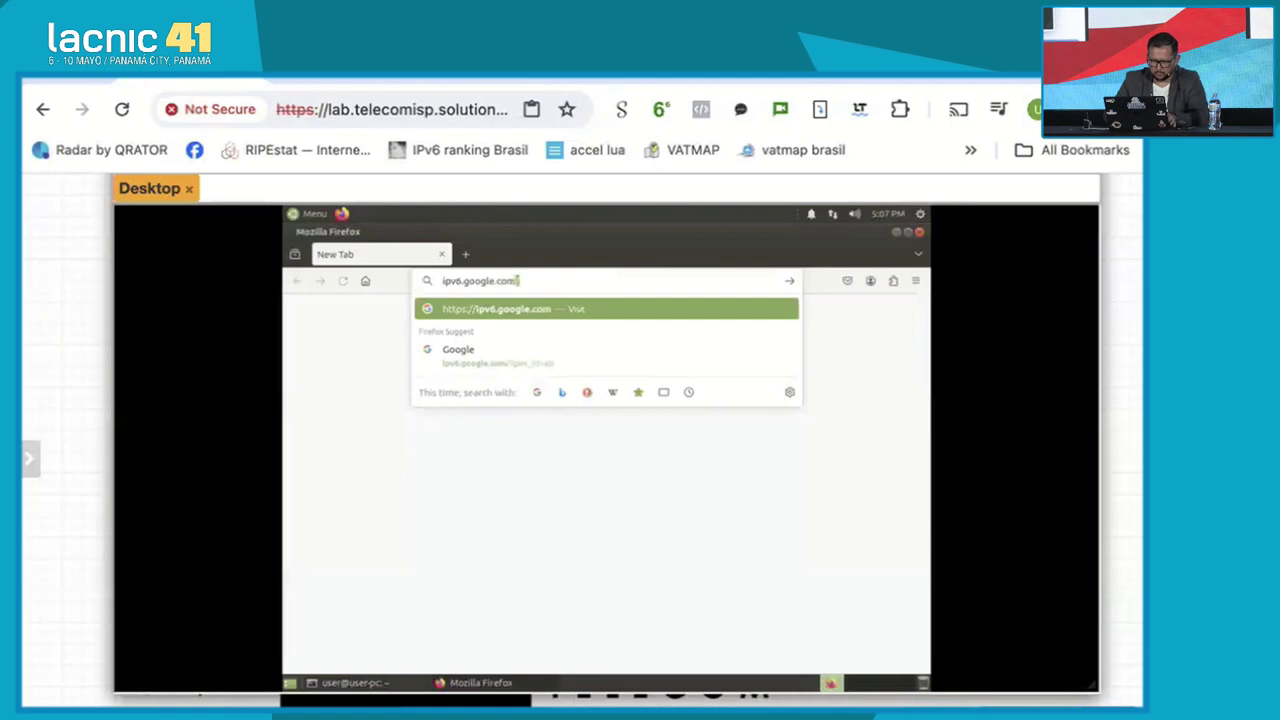
key(Return)
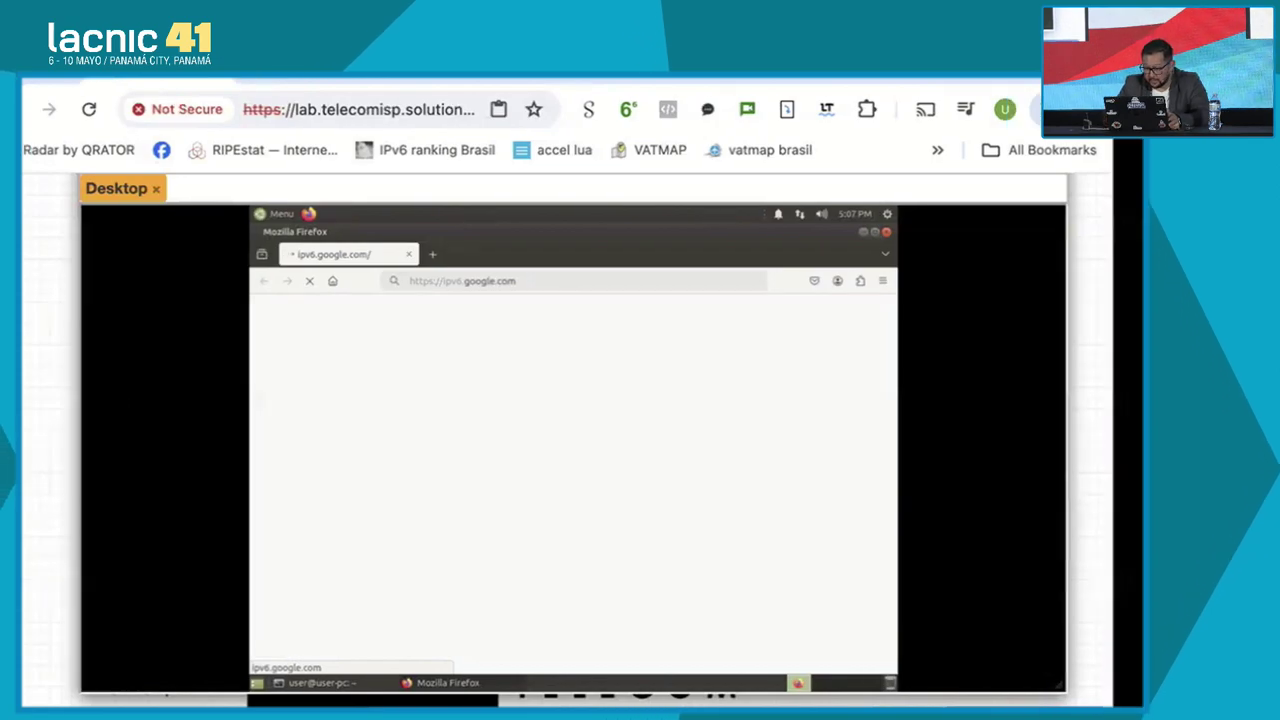
Switch to WinBox and examine the transmit and receive traffic of ether1 in the CPE's interface list.
key(alt+Tab)
click(100, 180)
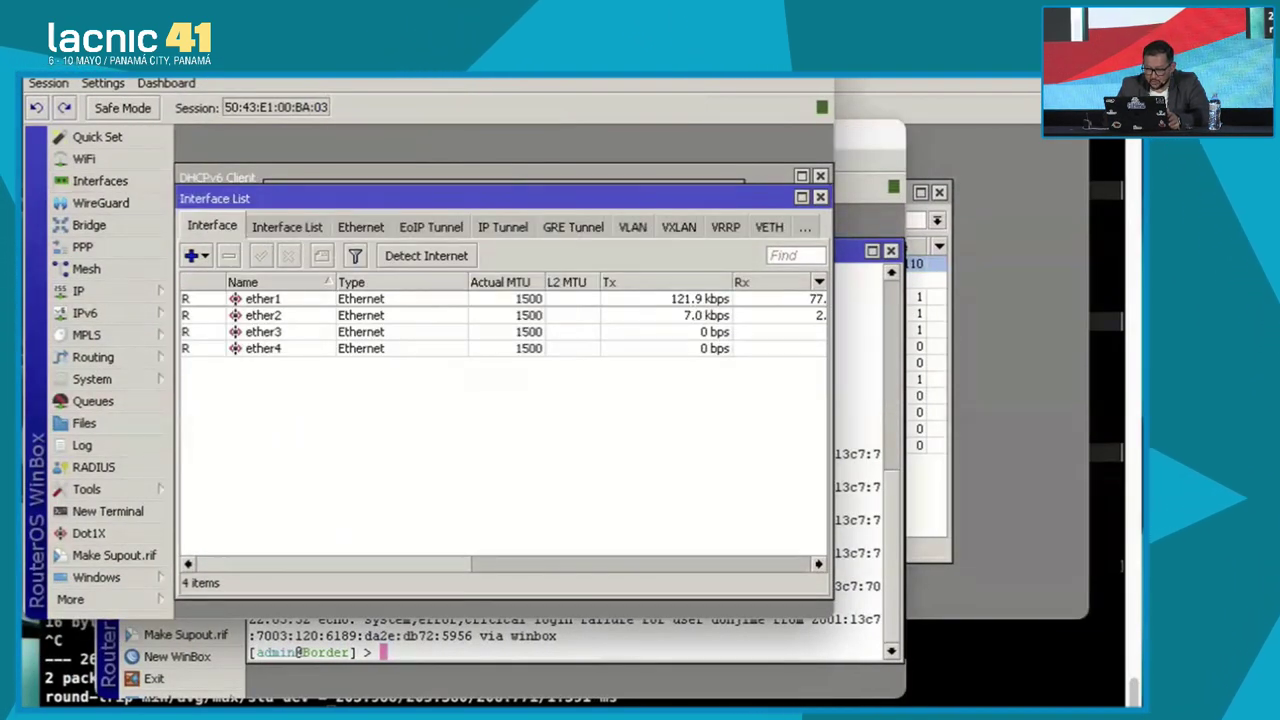
scroll(500, 420, right, 3)
click(230, 298)
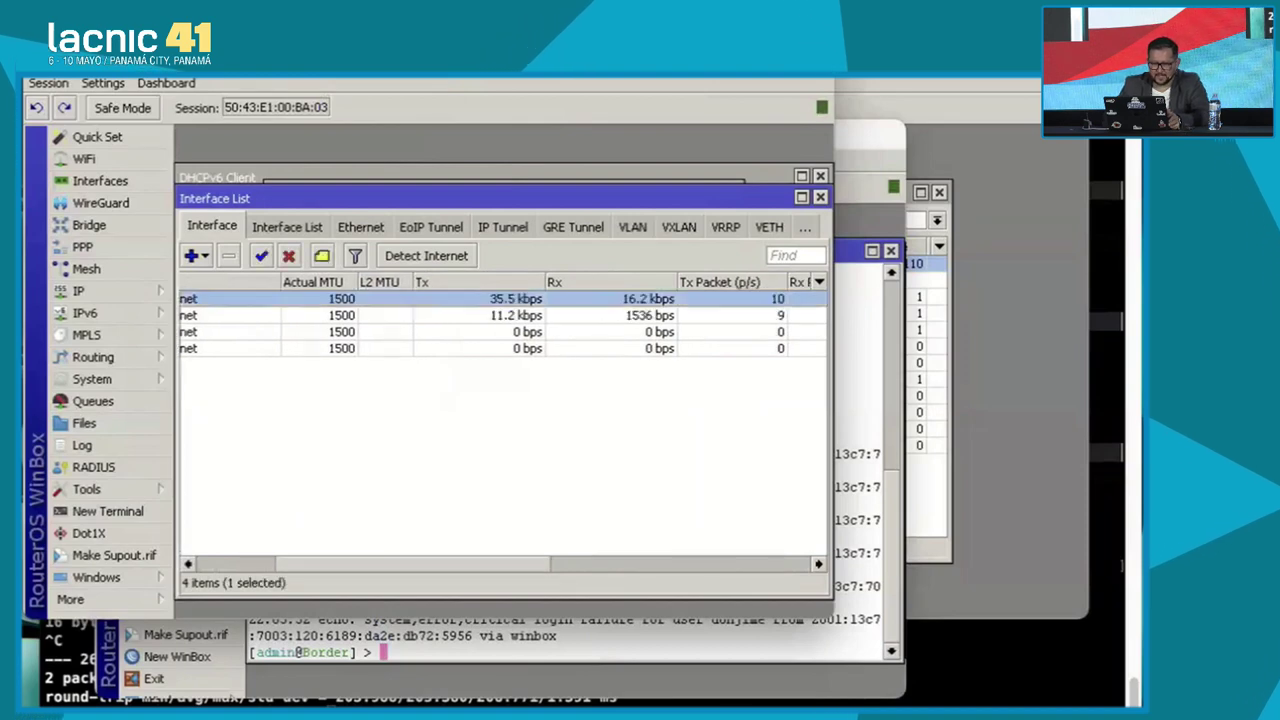
Switch back to the Desktop console in the browser and request ipv6.google.com again in Firefox.
key(alt+Tab)
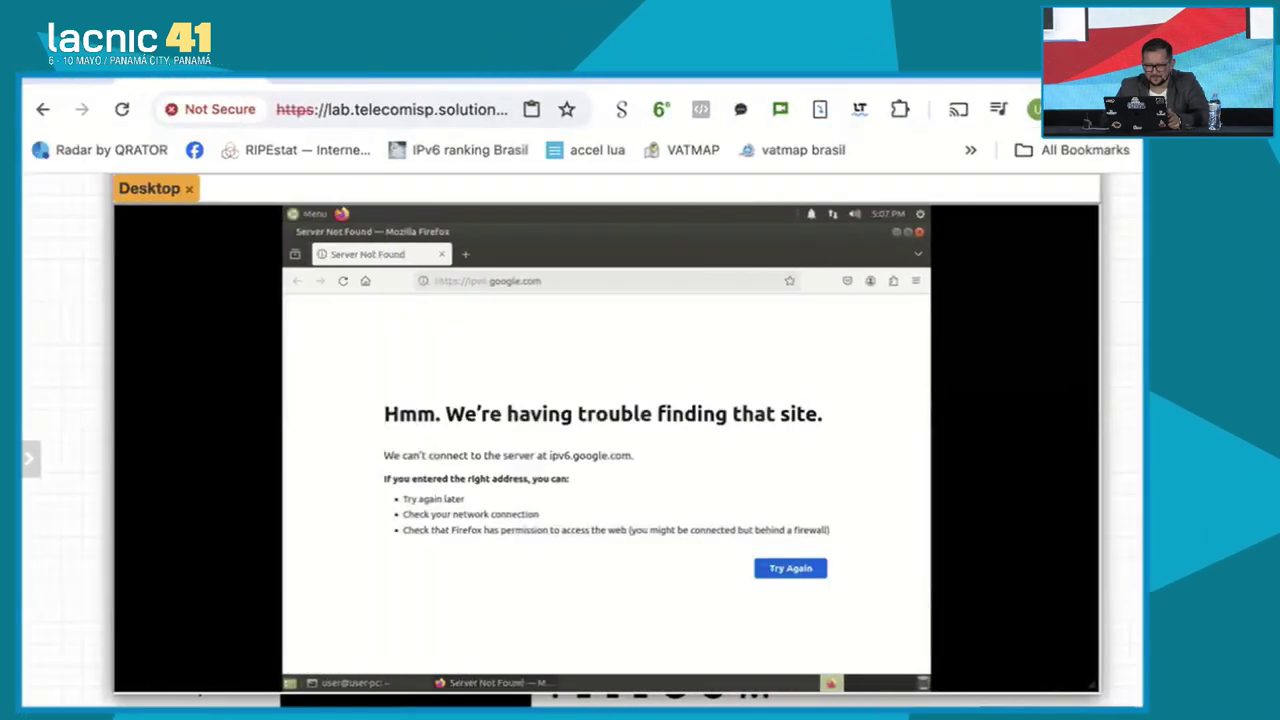
key(ctrl+l)
click(453, 281)
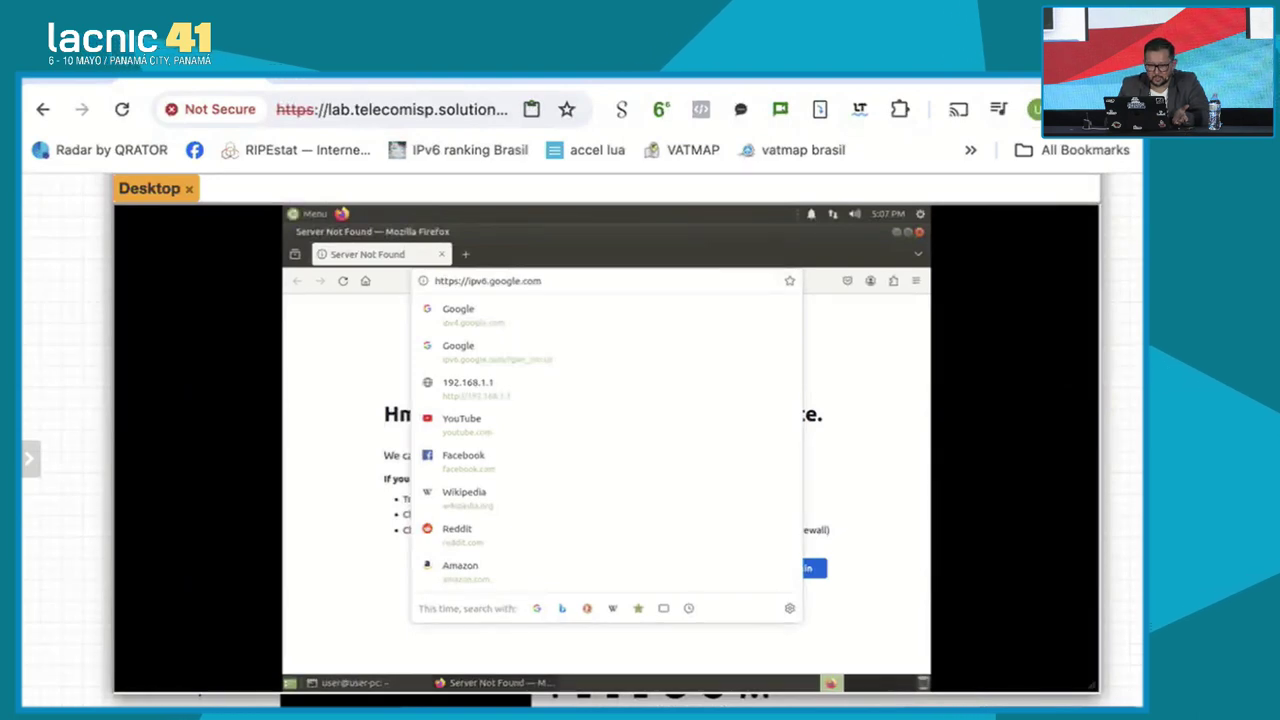
key(BackSpace)
key(Return)
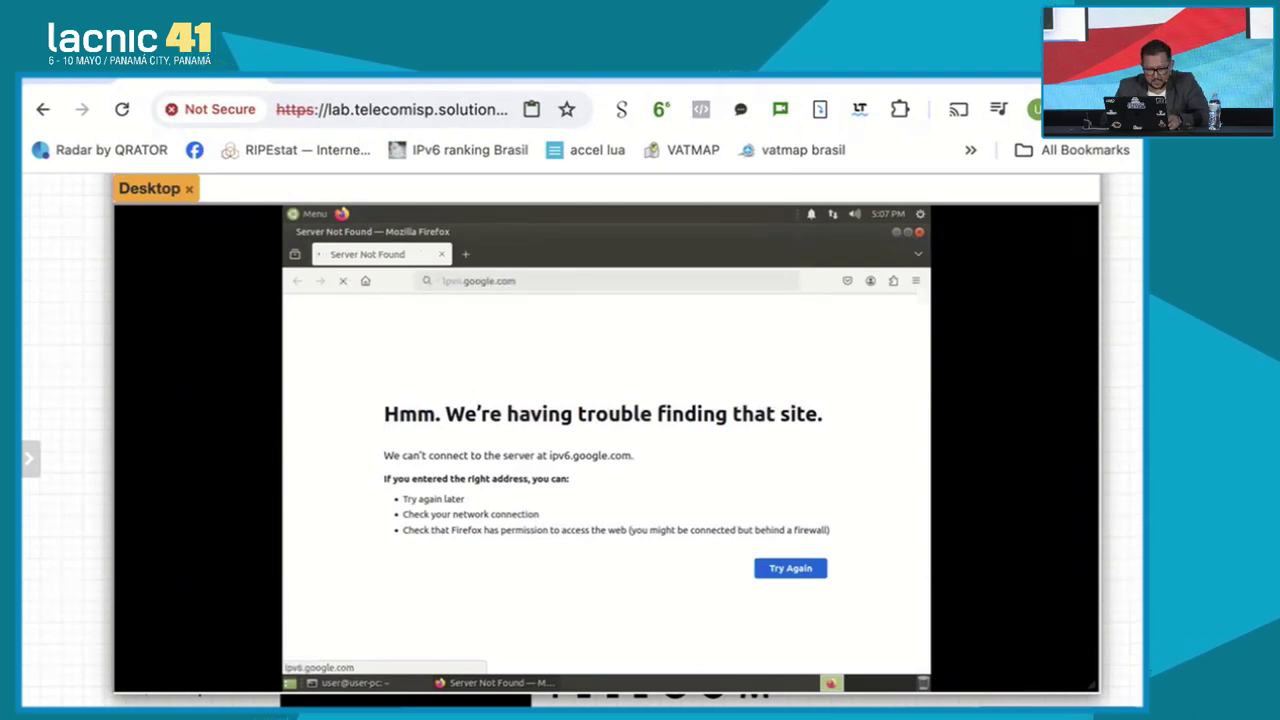
Return to the Desktop's terminal, run ping6 against ipv6.google.com and interrupt it.
click(370, 682)
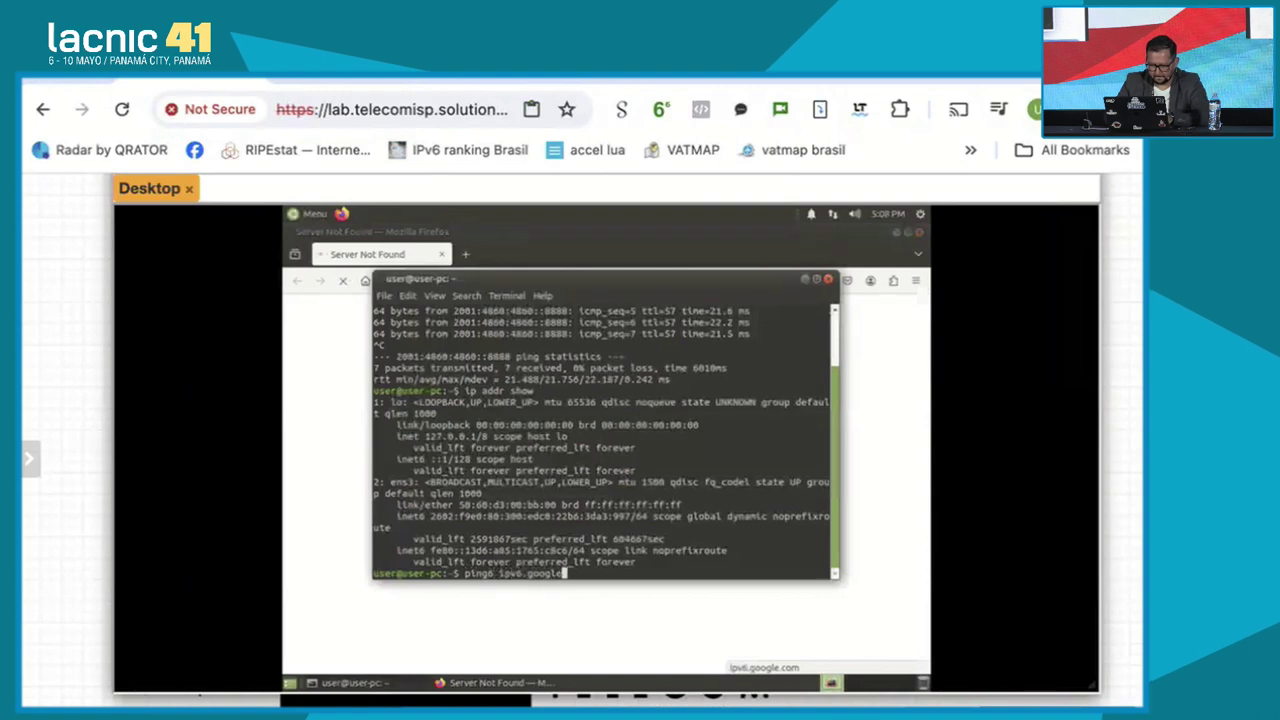
key(Return)
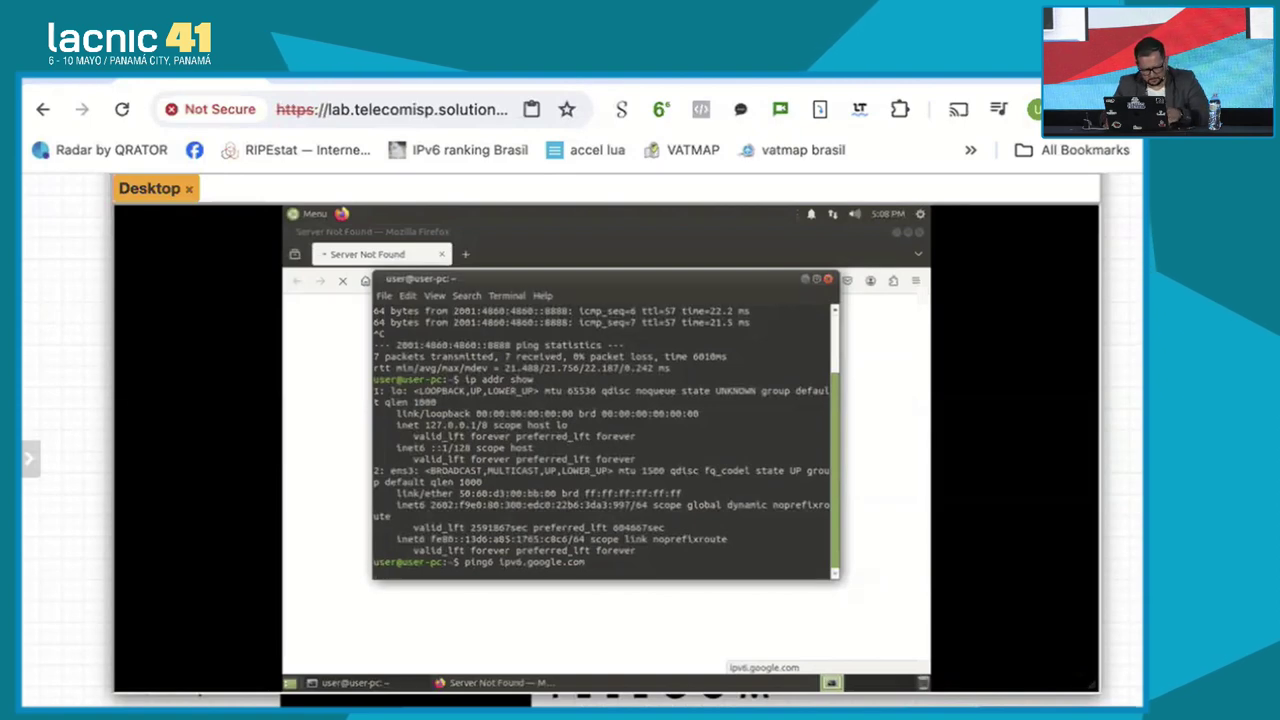
key(ctrl+c)
key(Return)
key(Return)
key(Return)
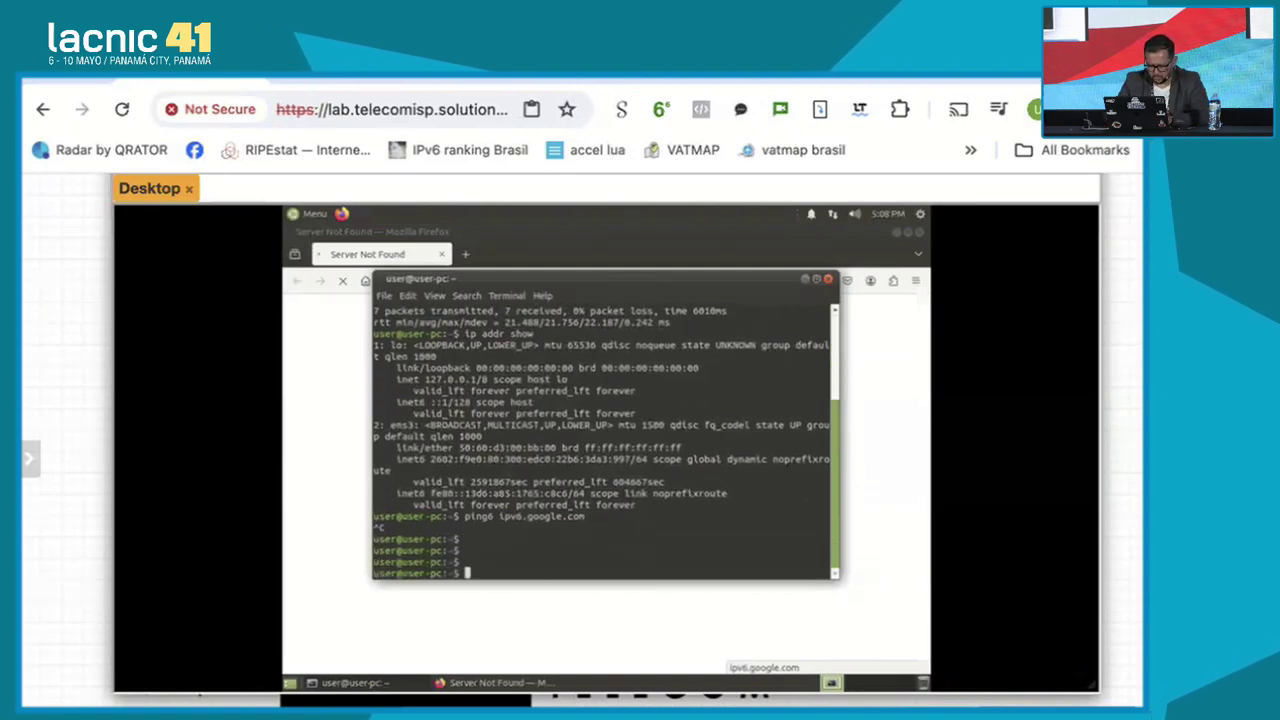
key(Return)
Try to edit /etc/resolv.conf in vi as the regular user, and quit without saving.
text(vi /etc/resolv.conf)
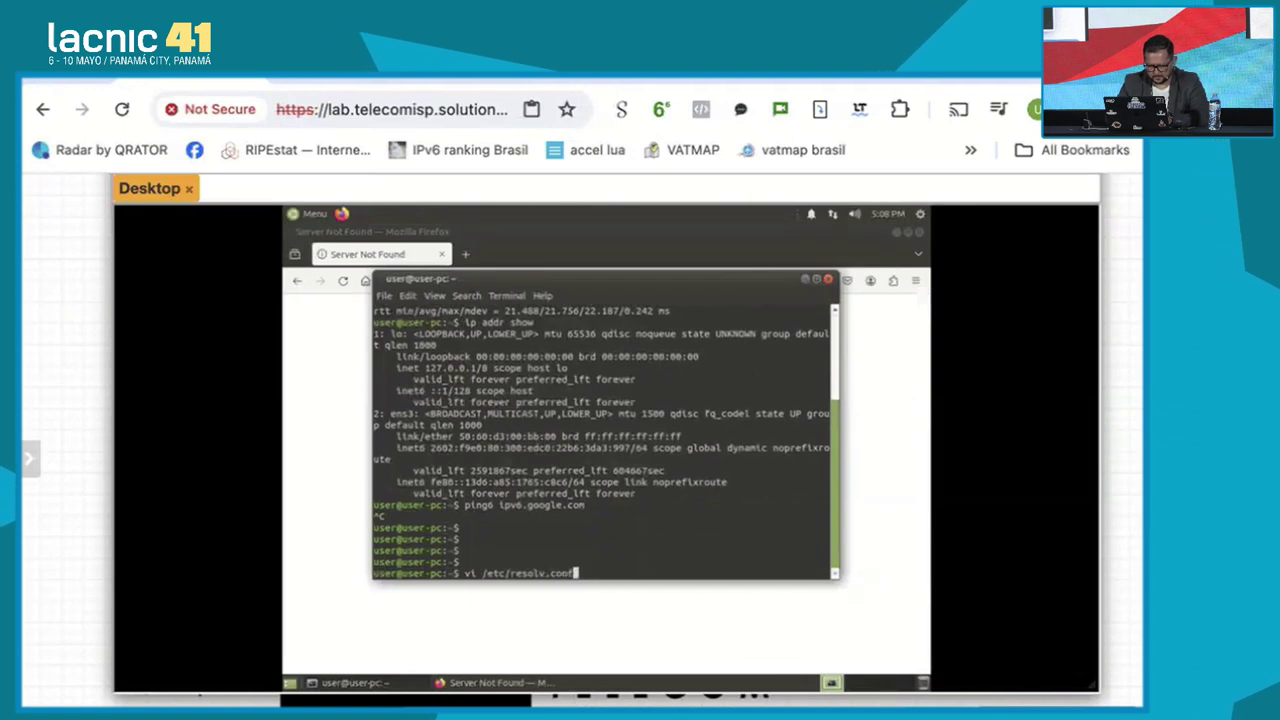
key(Return)
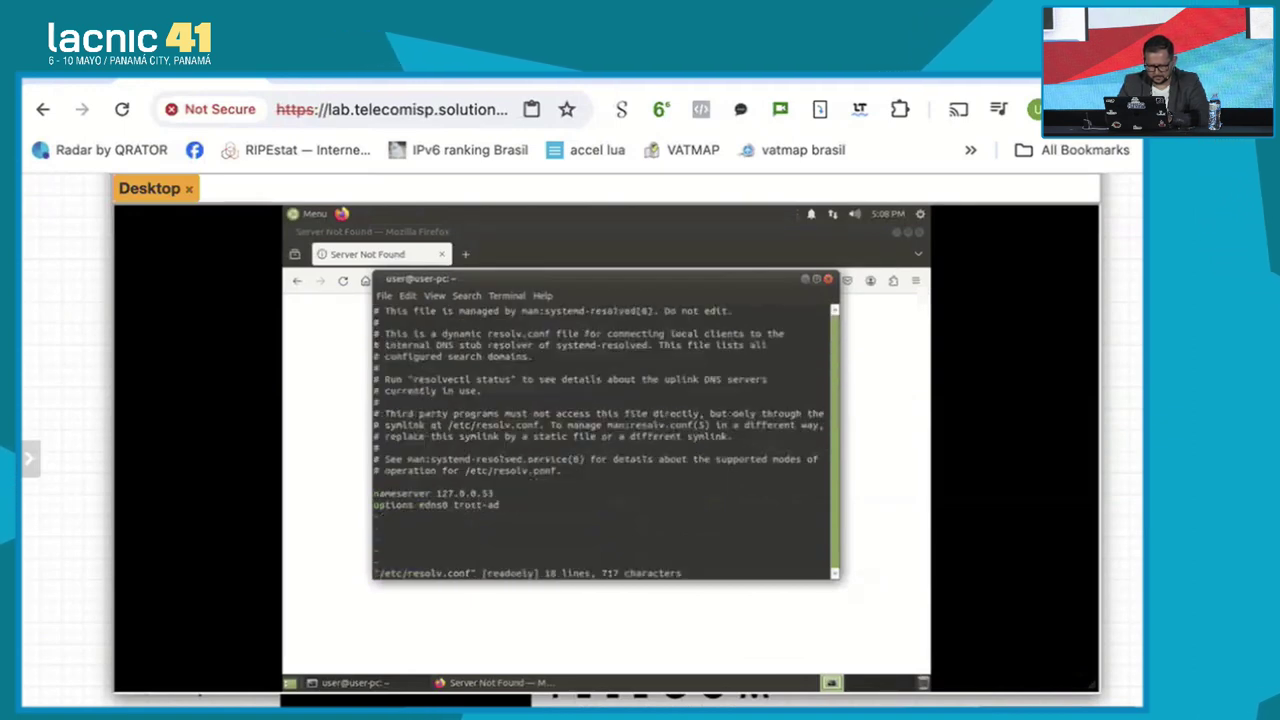
key(i)
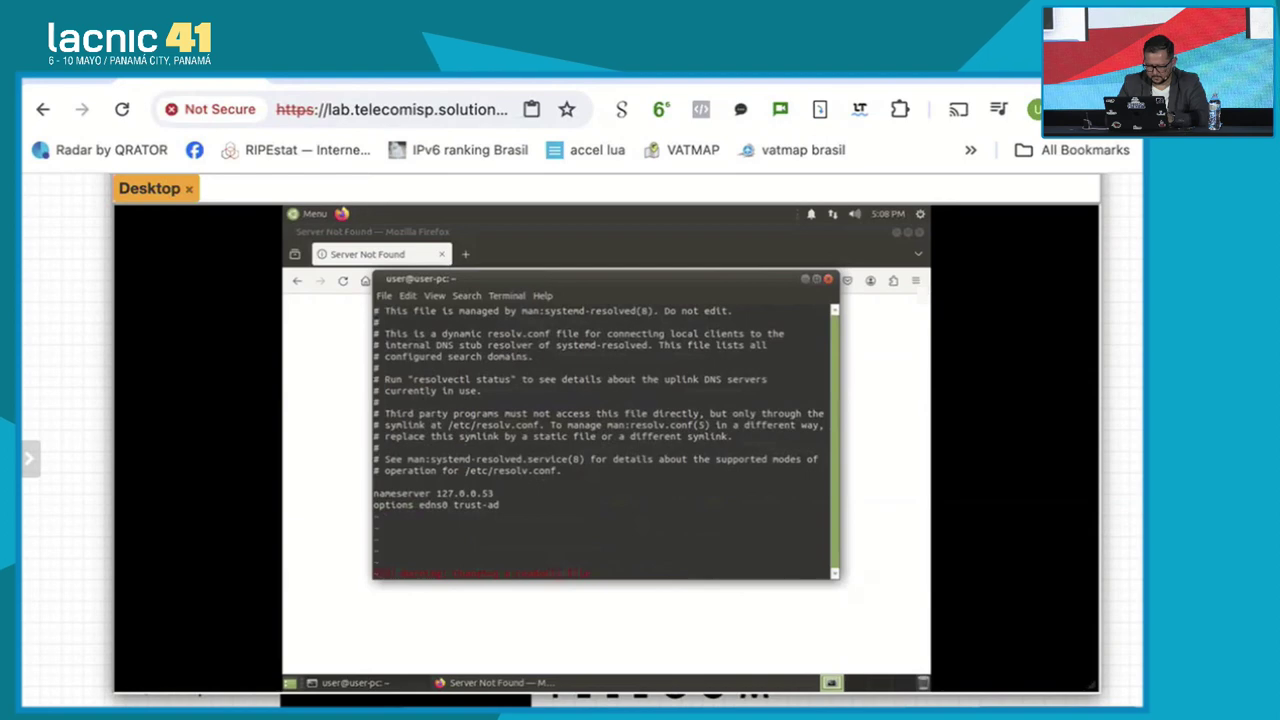
key(Escape)
key(1)
key(6)
key(d)
key(d)
text(:q!)
key(Return)
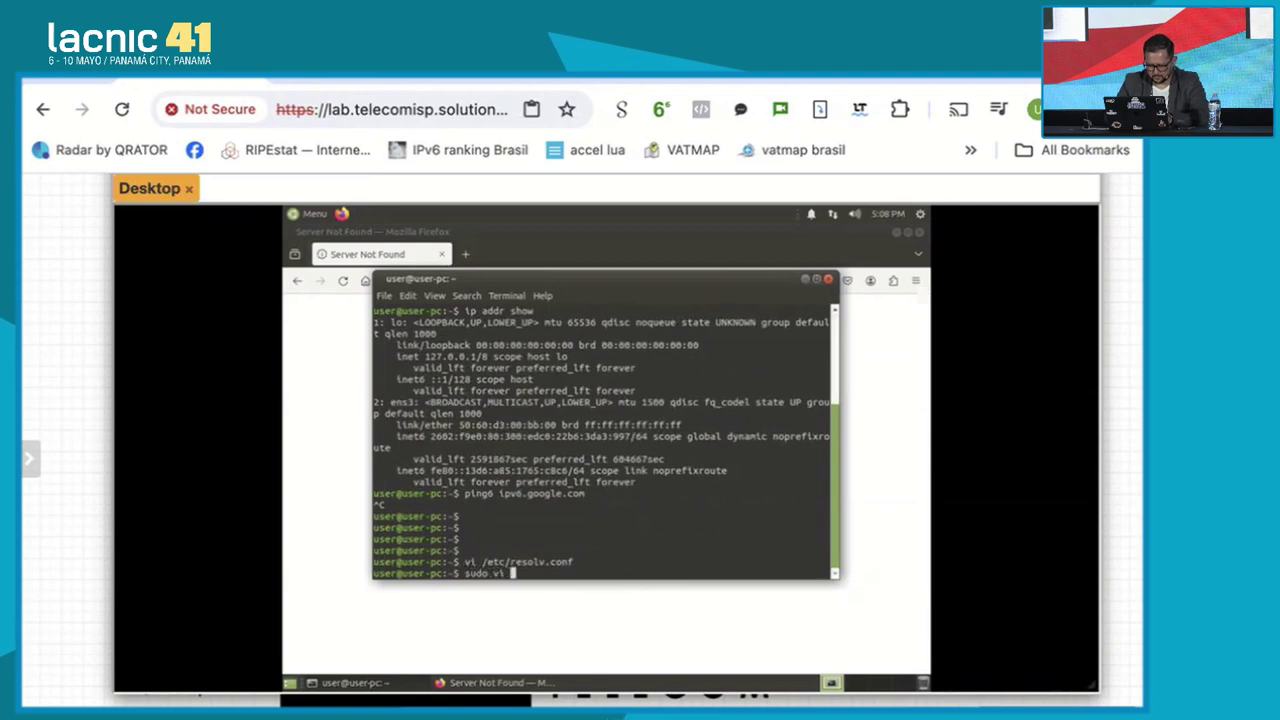
Open /etc/resolv.conf in vi with sudo, entering the account password, and go through to its nameserver line.
text(sudo vi /etc/resolv.conf)
key(Return)
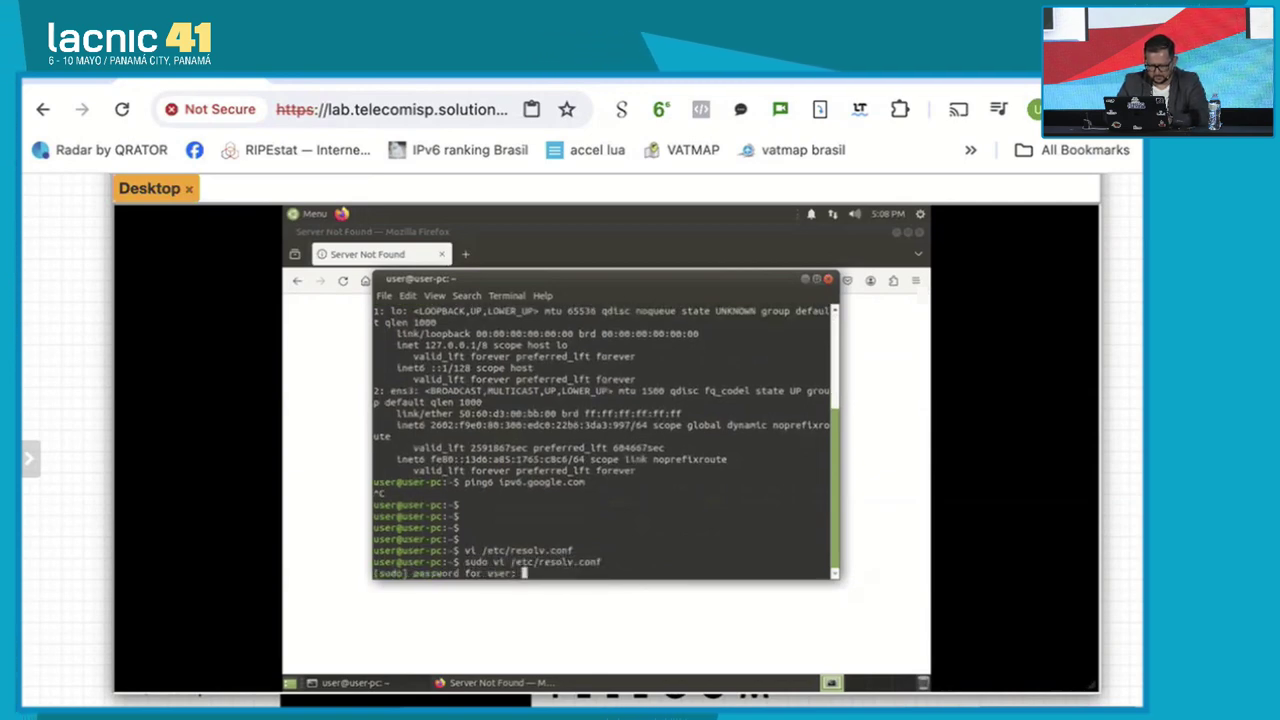
key(Return)
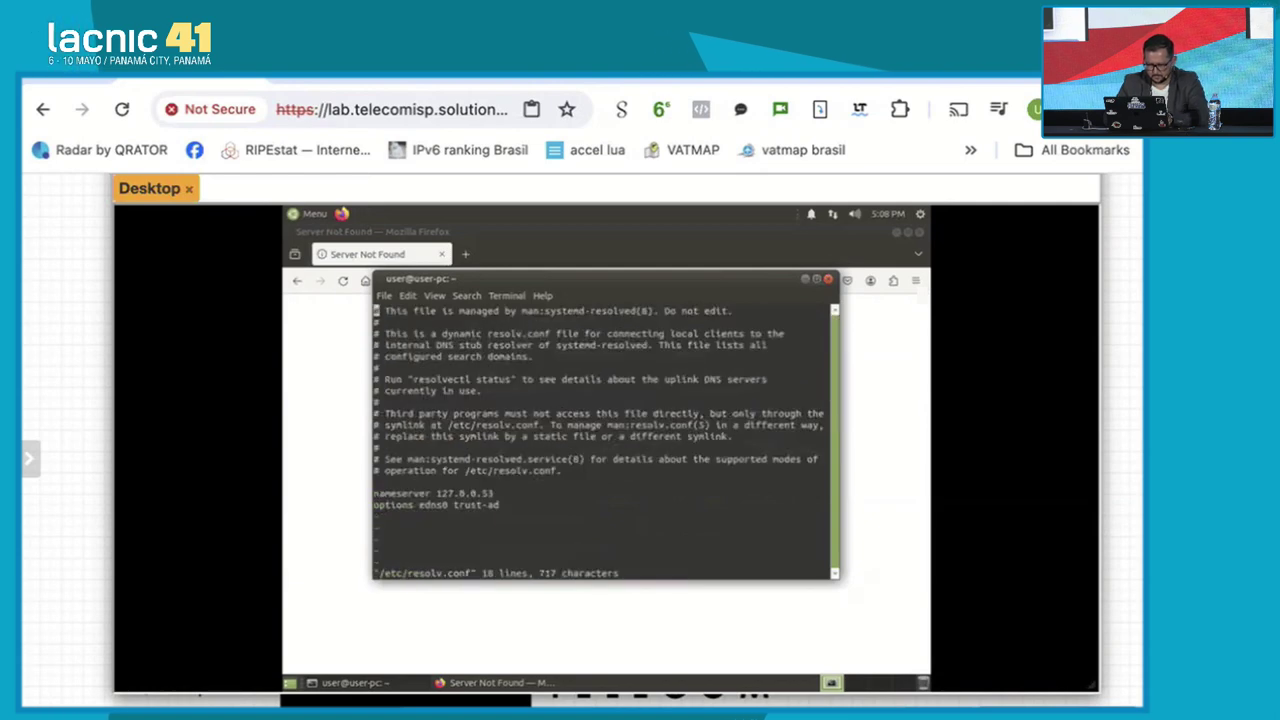
key(Down)
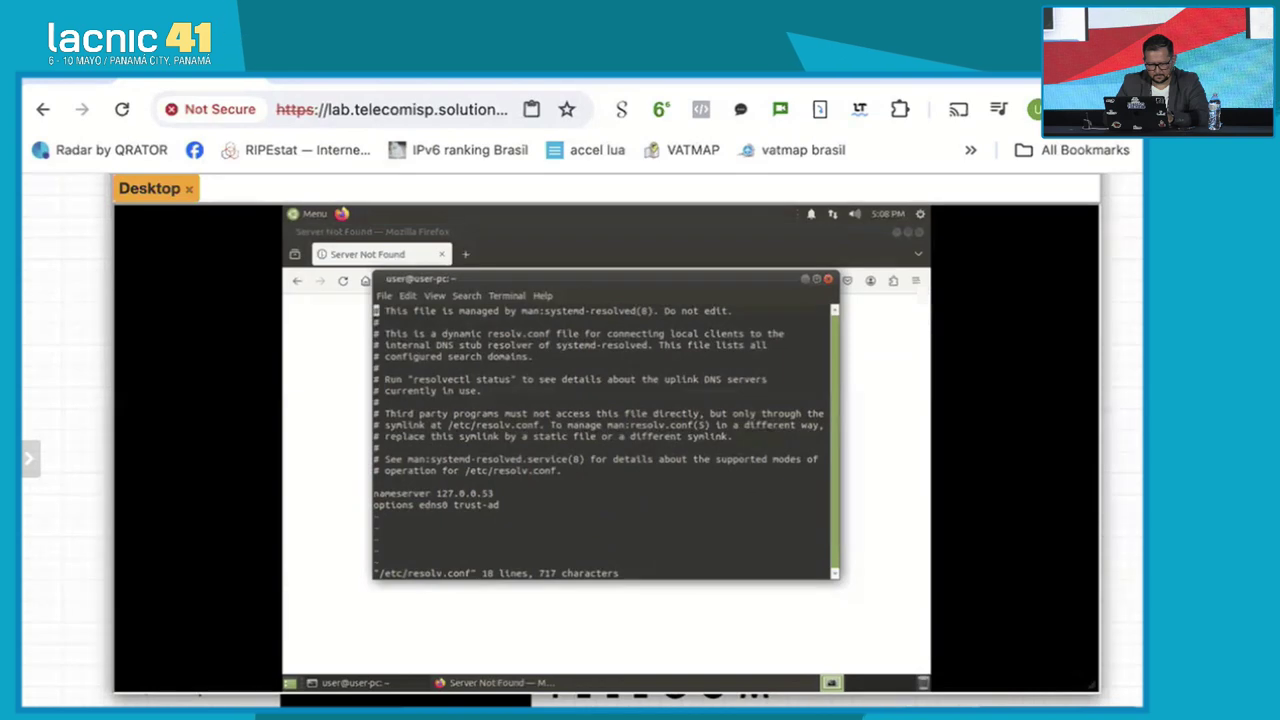
scroll(605, 440, down, 3)
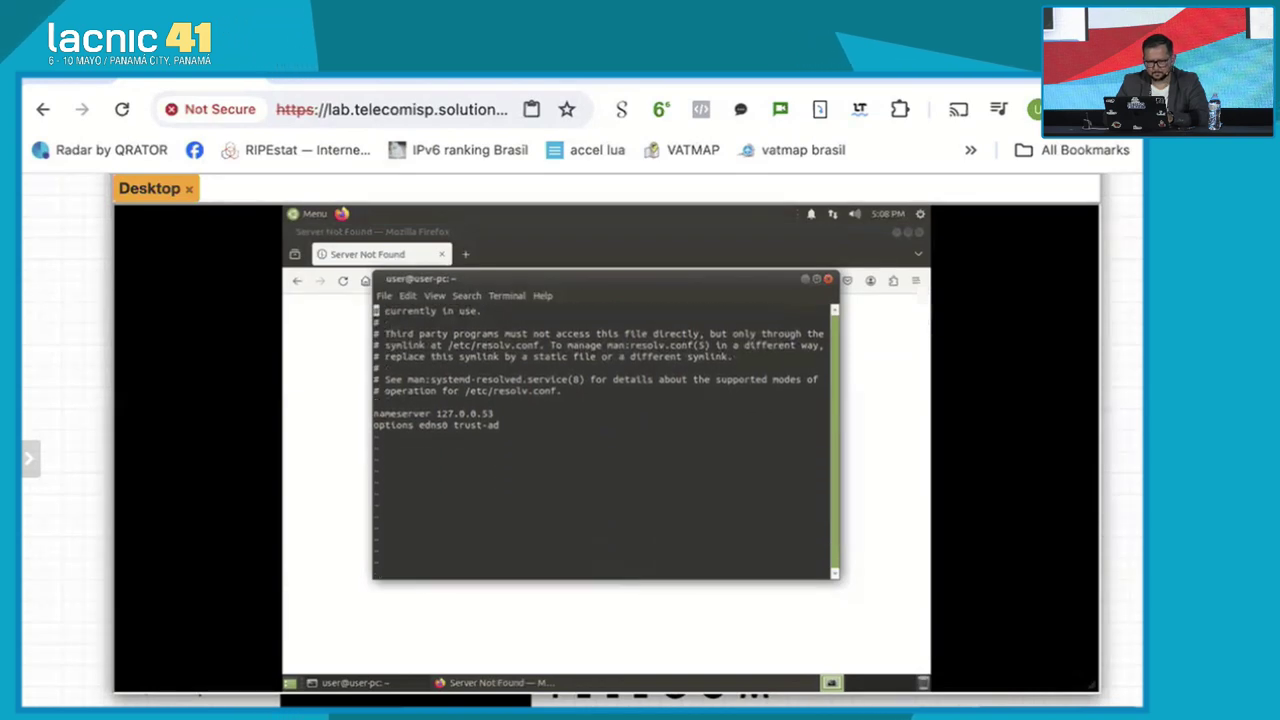
scroll(605, 440, down, 3)
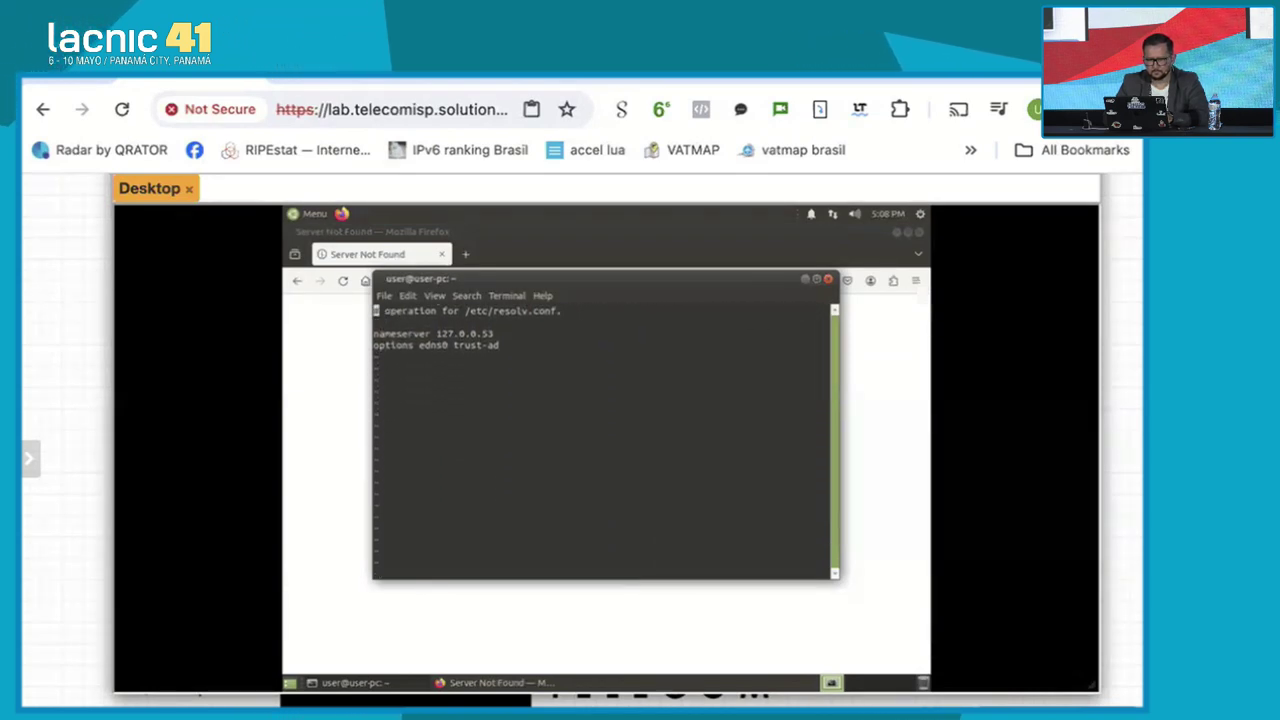
Replace the entire contents of /etc/resolv.conf with "nameserver 2001:4860:4860::8888", then save and quit vi.
key(g)
key(g)
text(dG)
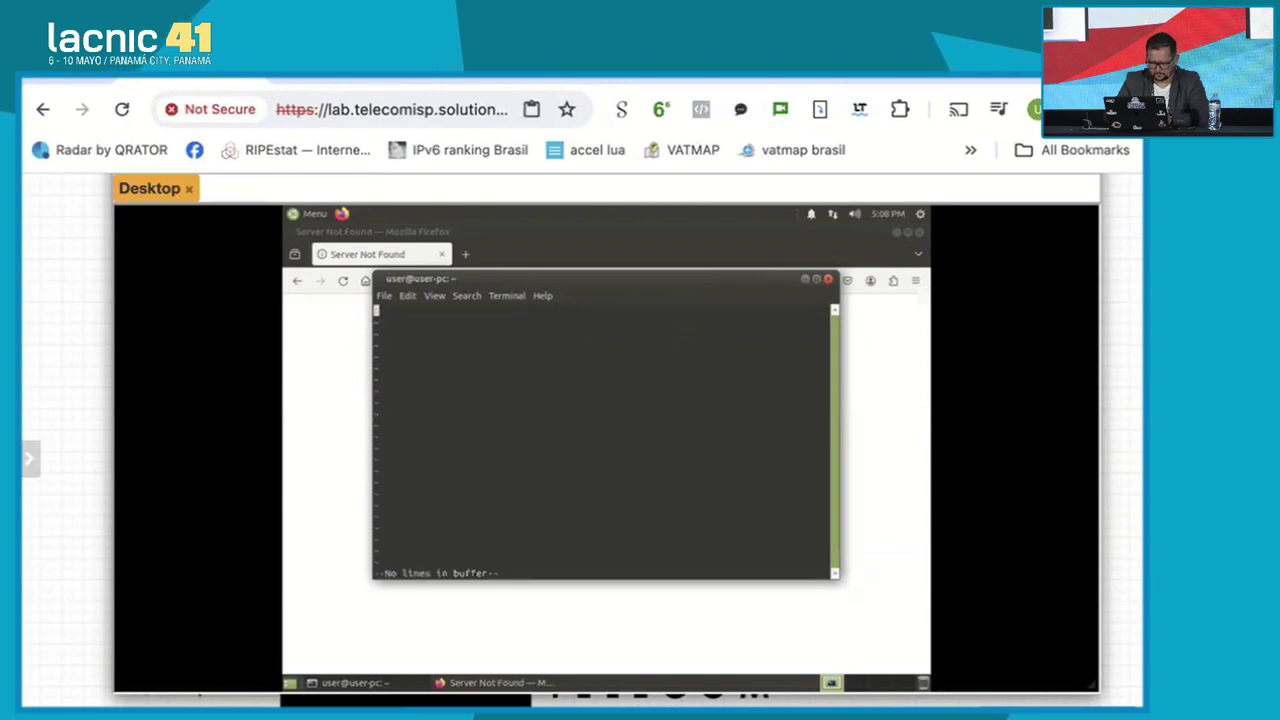
text(inameserver 20)
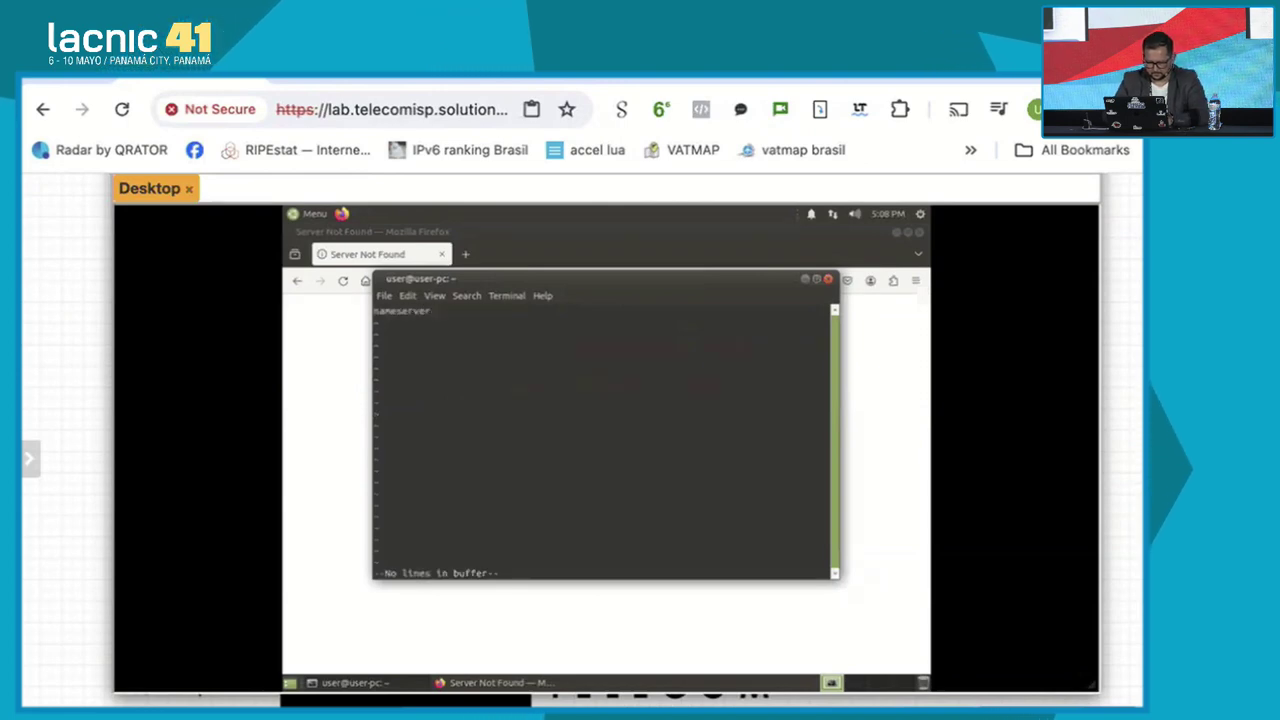
text(01:4860:4860)
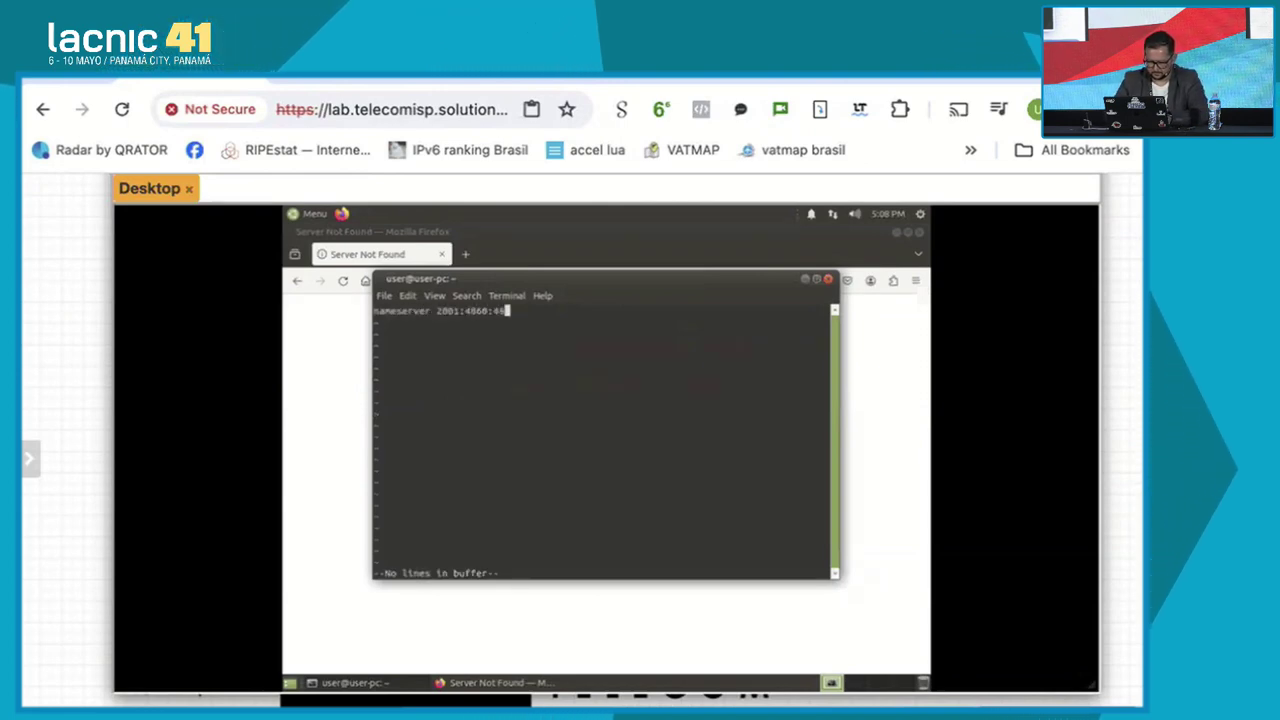
text(::8888)
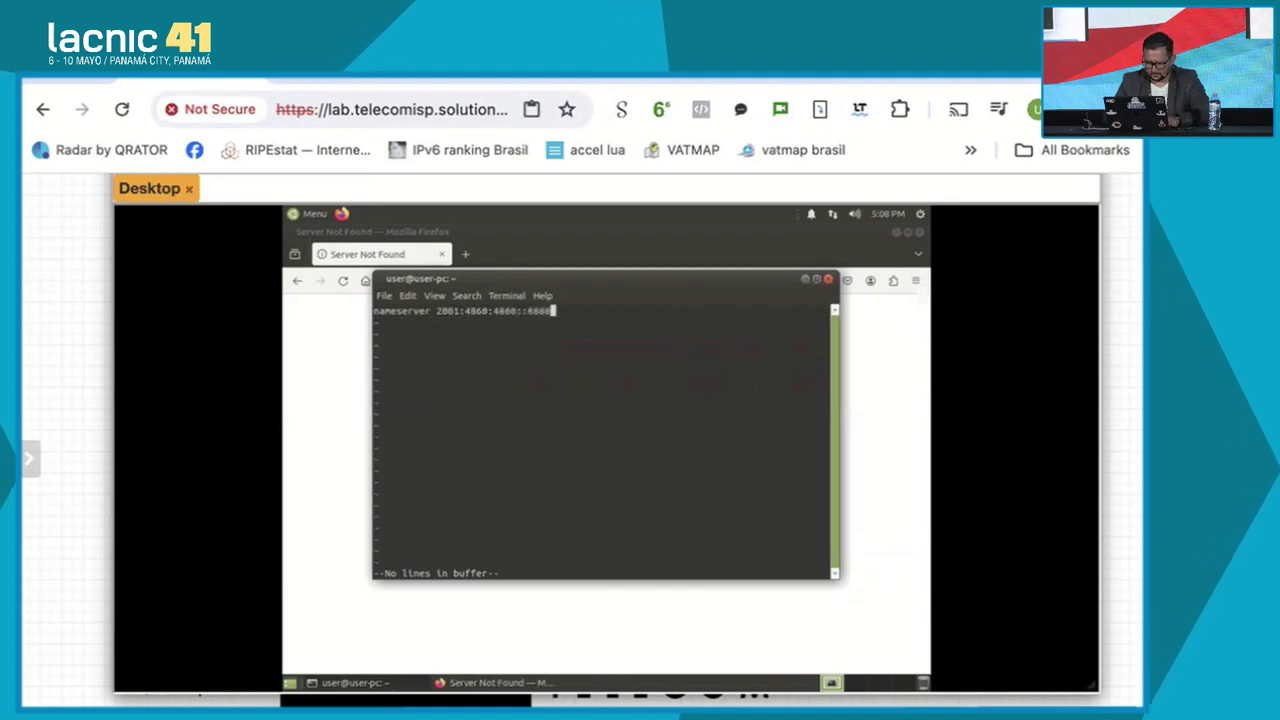
key(Escape)
text(:wq)
key(Return)
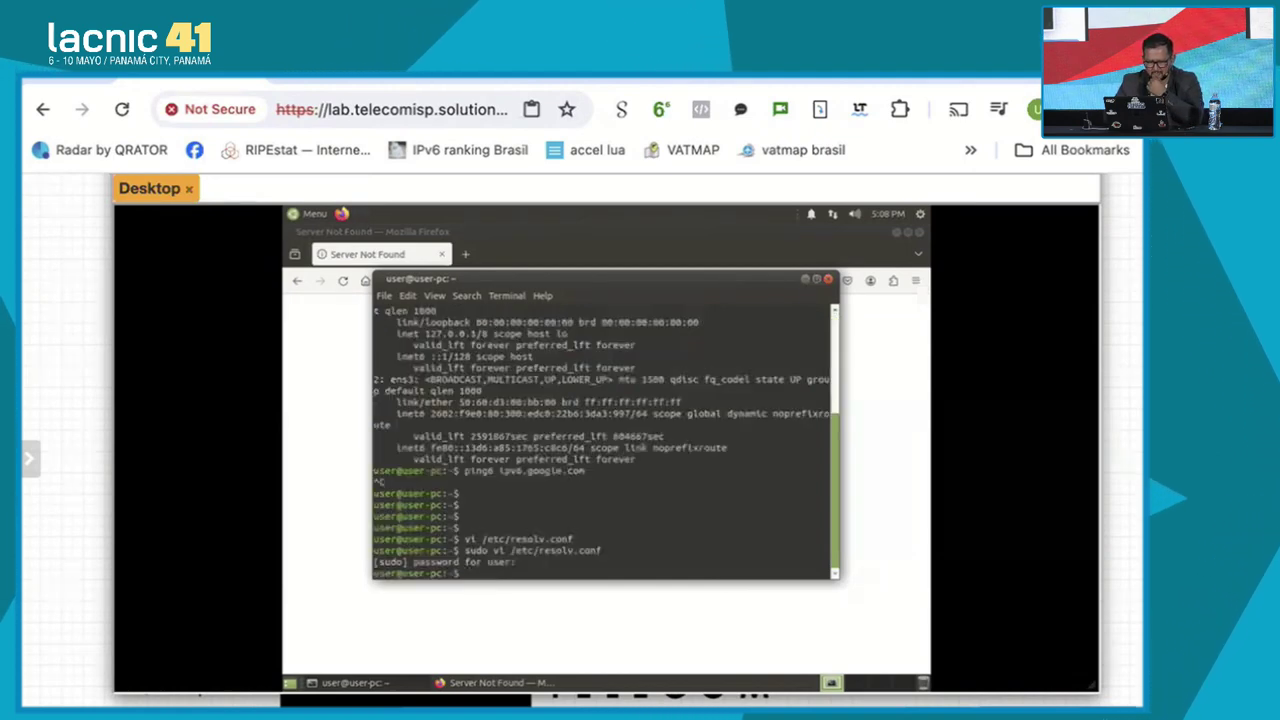
Run ping6 against ipv6.google.com again using the new nameserver, and stop it after a few replies.
key(Up)
key(Up)
key(Up)
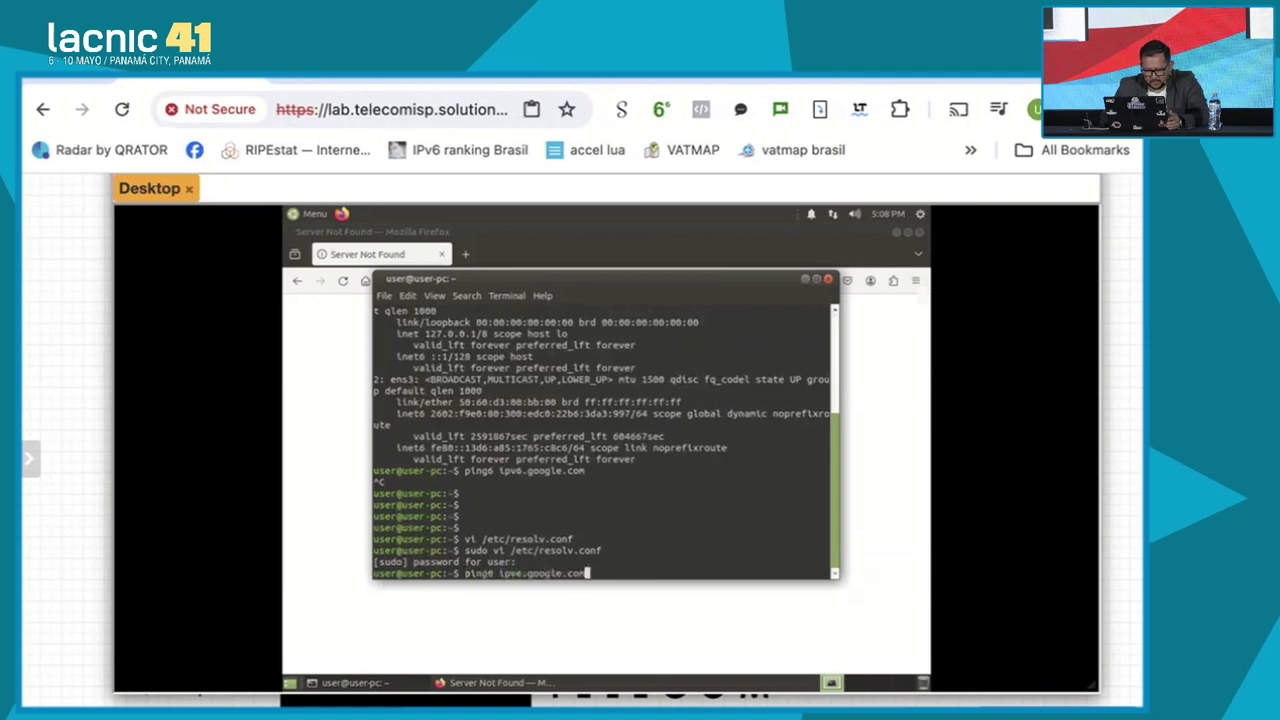
key(Return)
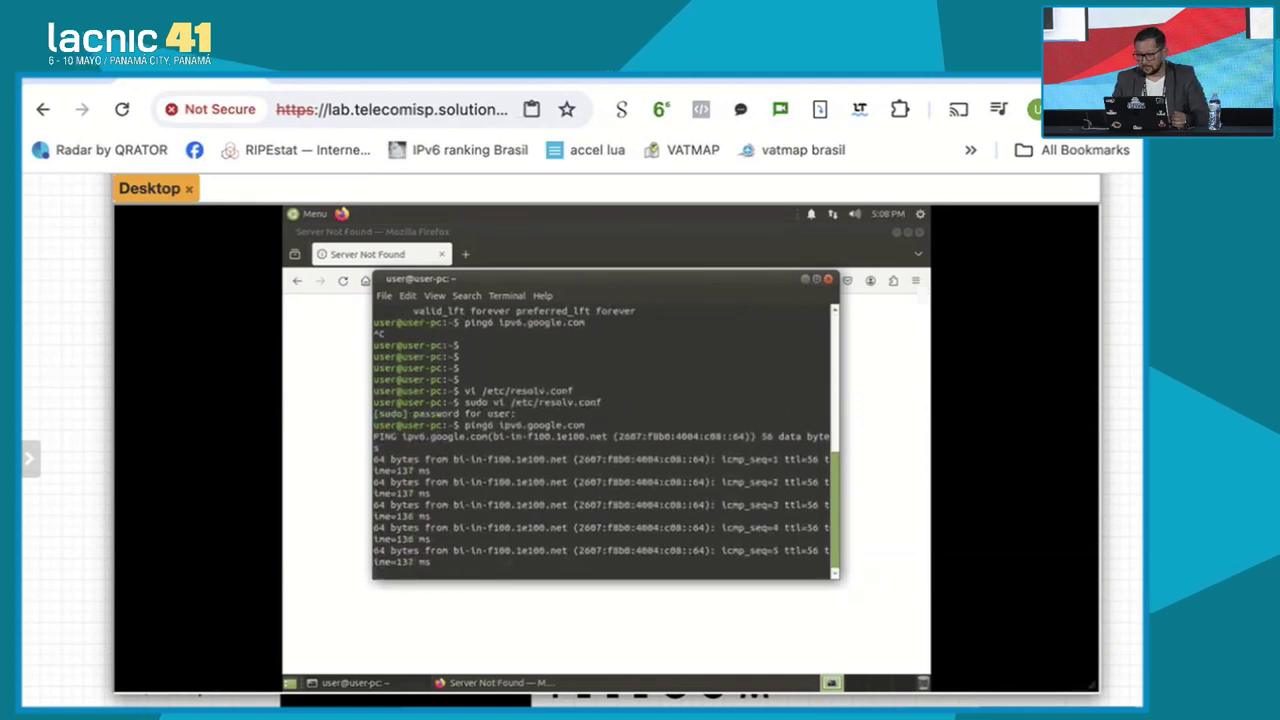
key(ctrl+c)
Switch to Firefox on the Desktop and reload ipv6.google.com.
key(alt+Tab)
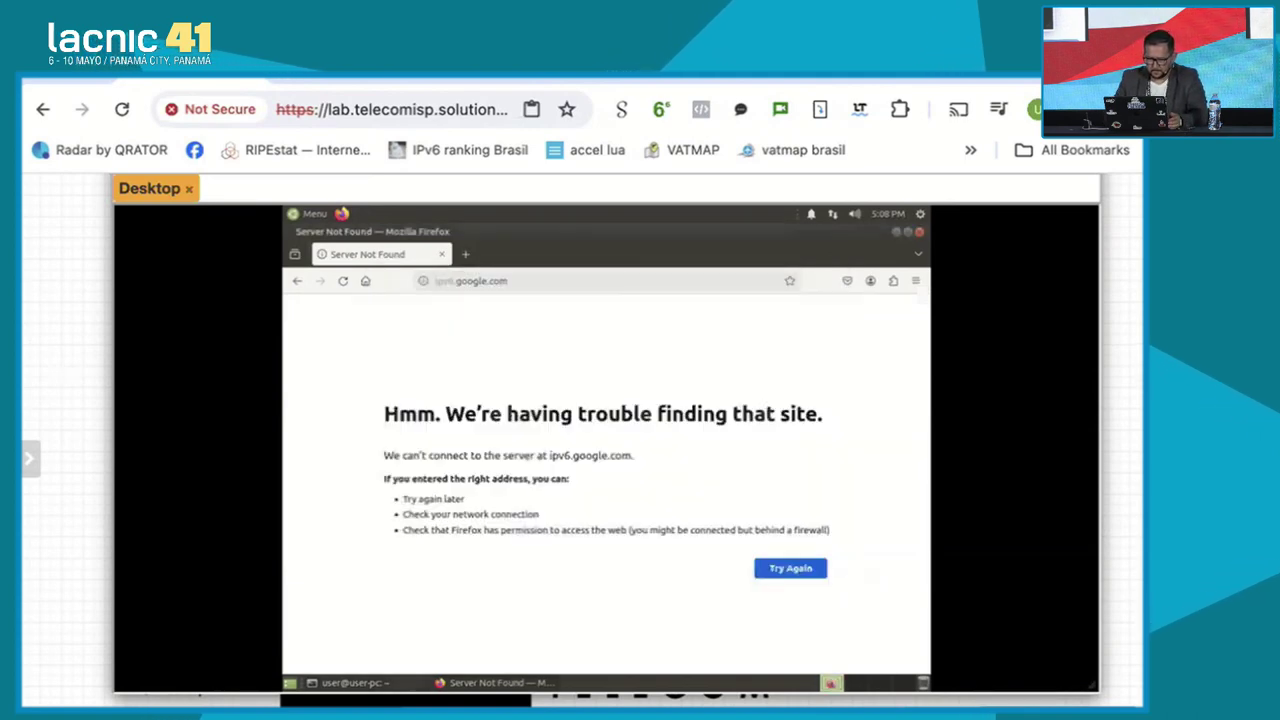
key(ctrl+l)
key(Return)
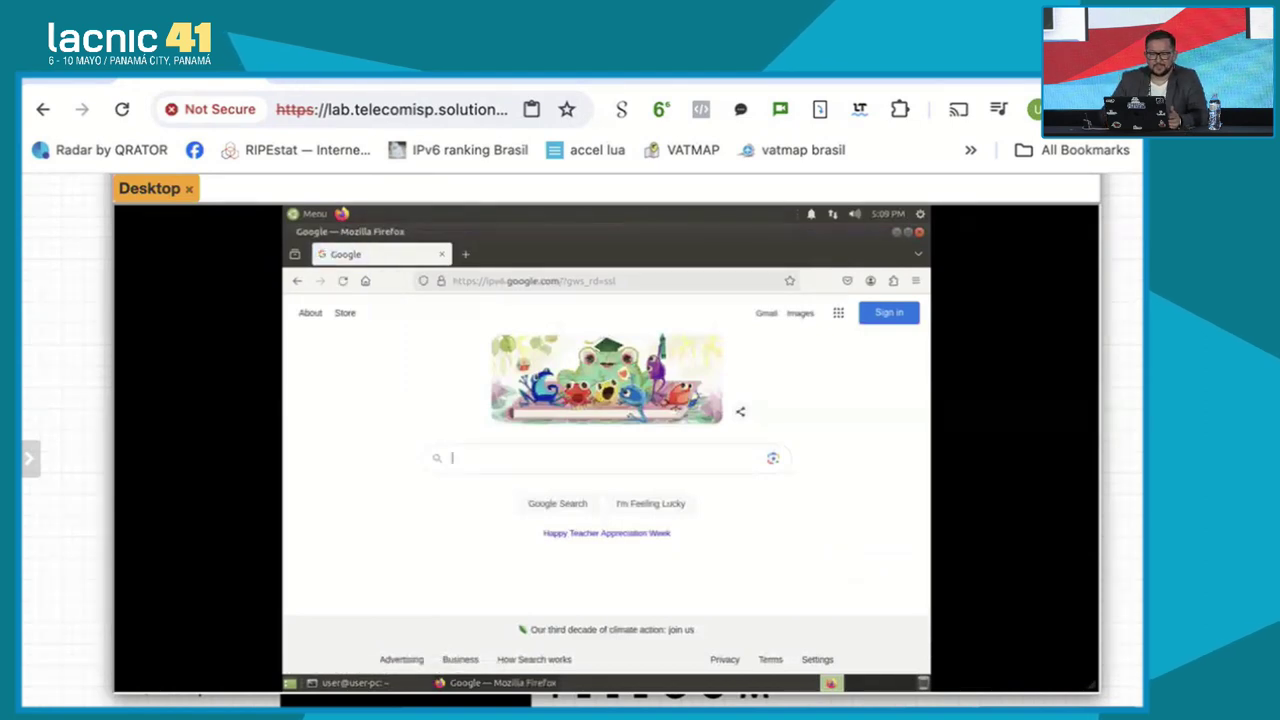
Request ipv4.google.com in Firefox to test access to an IPv4-only site.
key(ctrl+l)
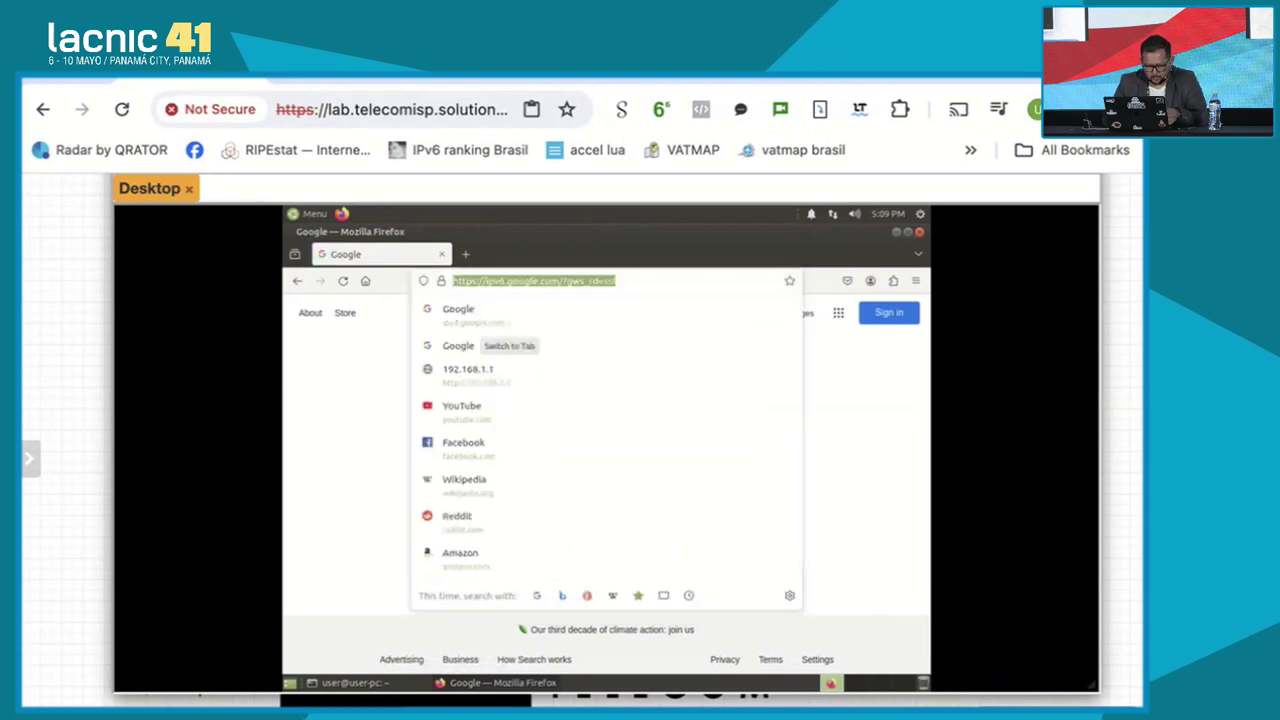
text(ipv4)
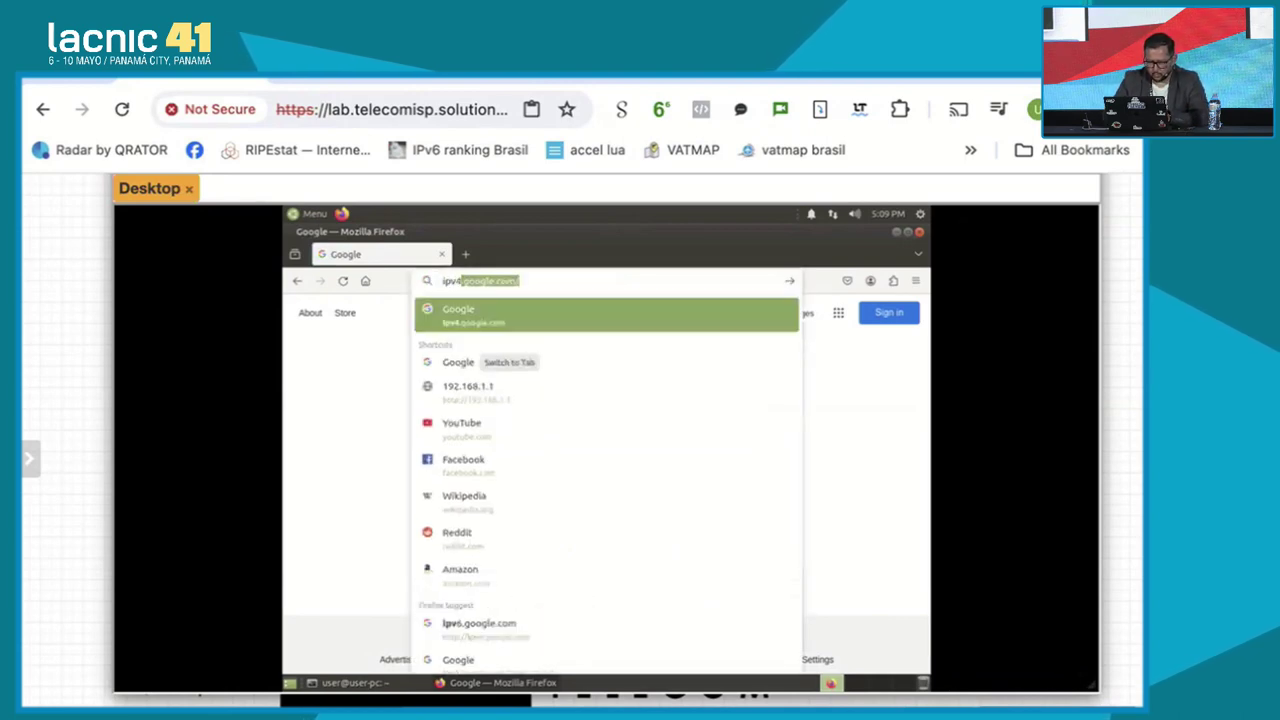
text(.google.com)
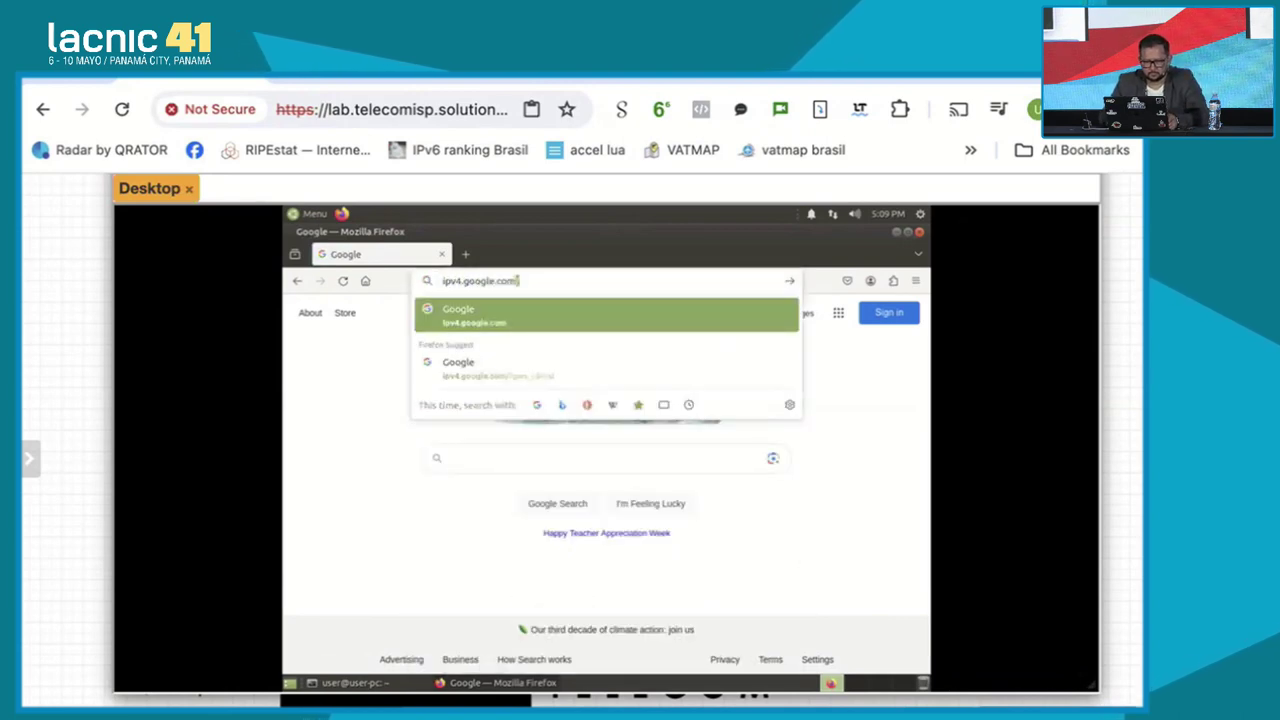
key(Return)
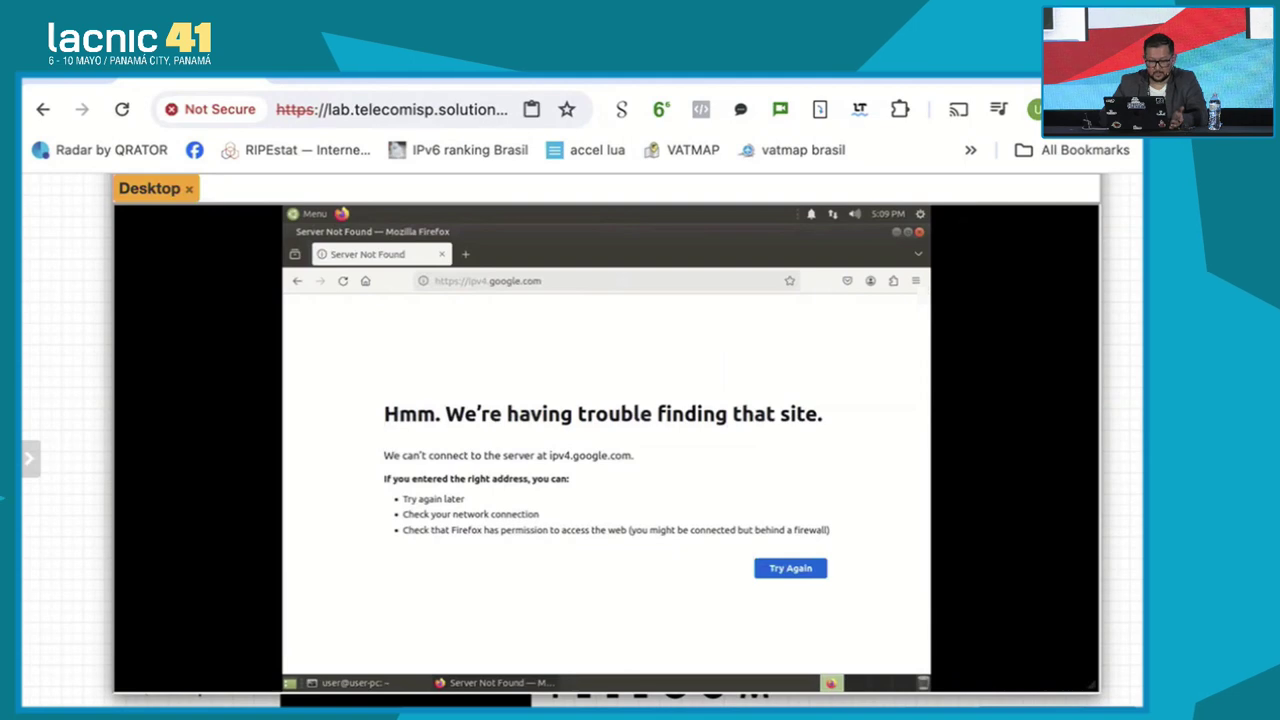
Return to the Desktop's terminal and query ipv4.google.com with dig, using 2001:4860:4860::8888 as the DNS server.
click(350, 682)
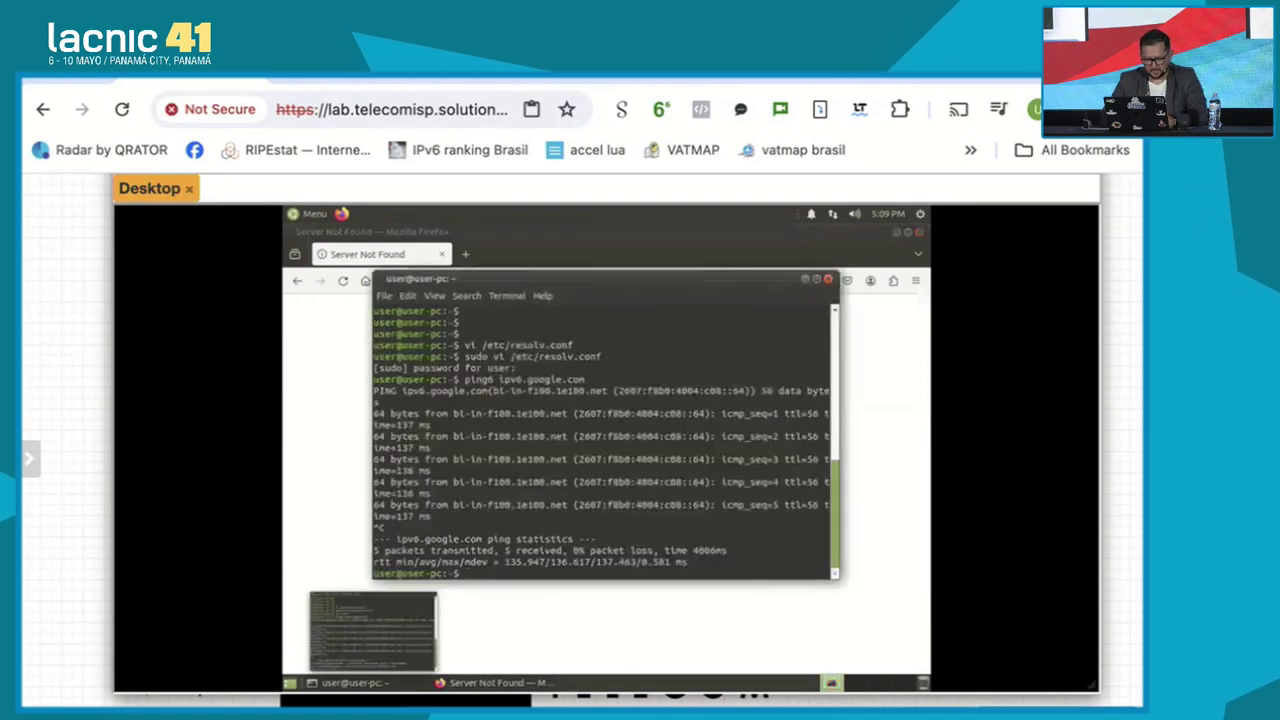
text(dig )
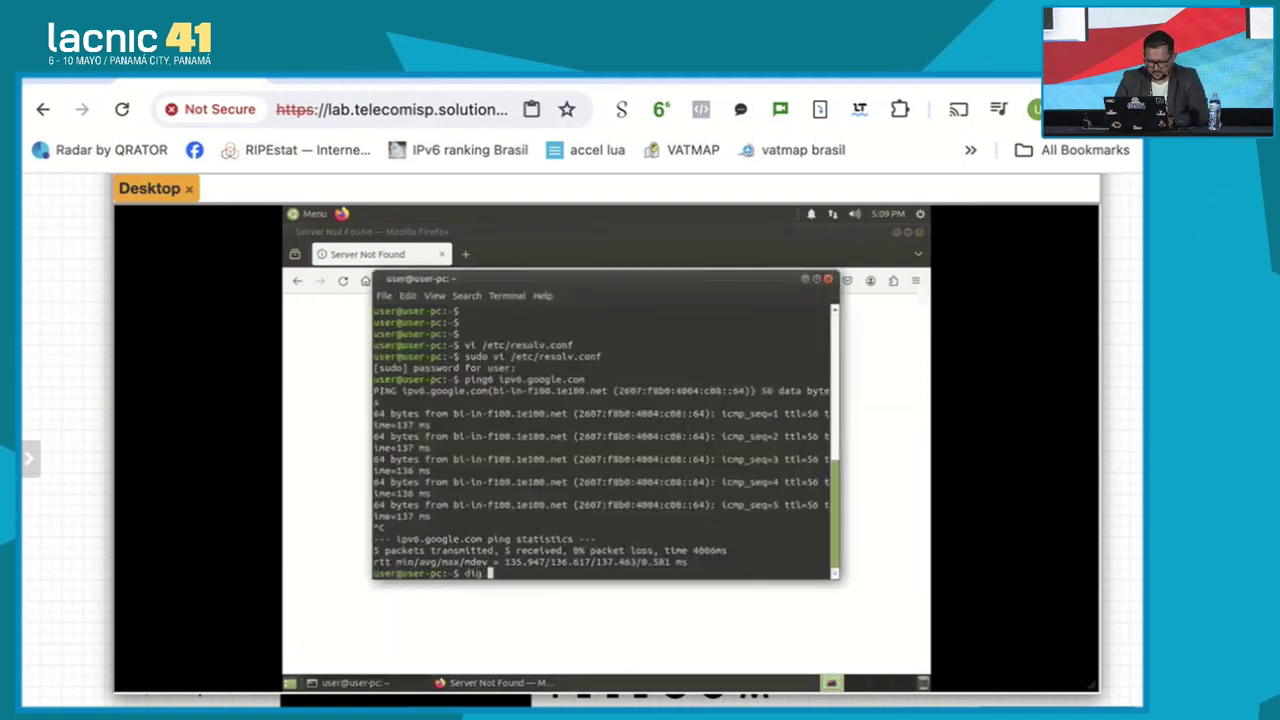
text(ipv4.google.com @8.8.8.8)
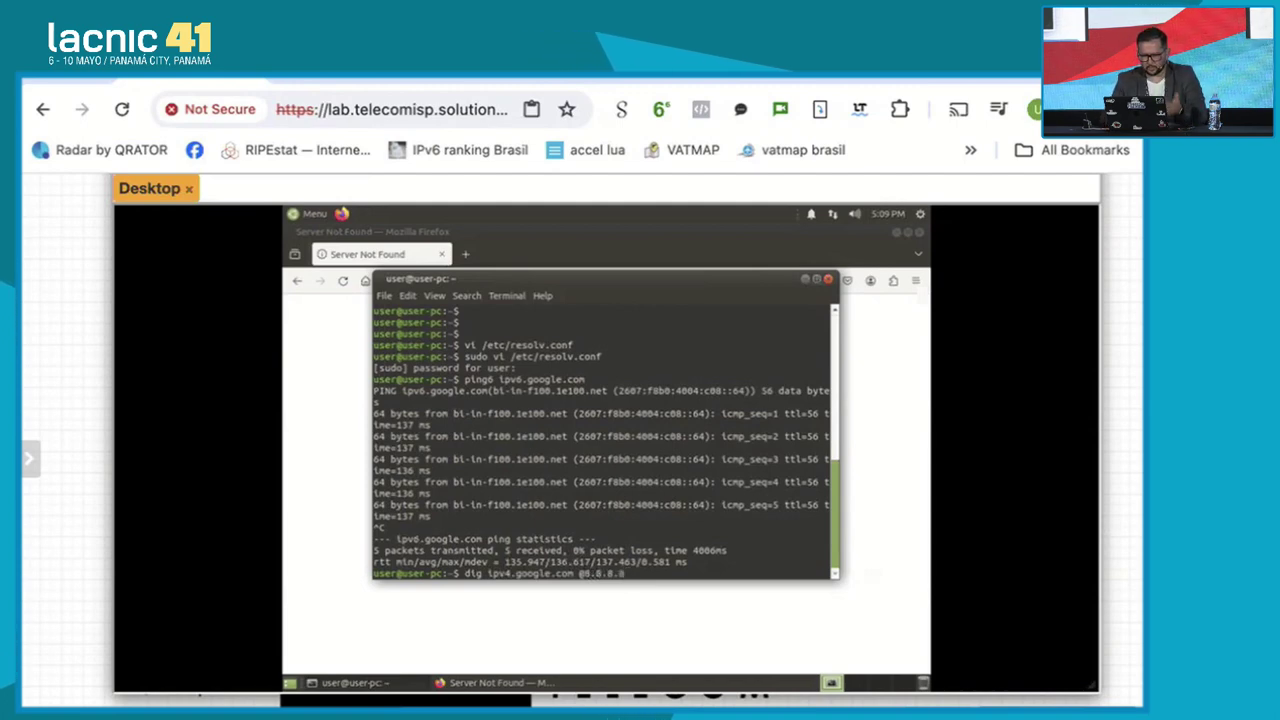
key(BackSpace)
key(BackSpace)
key(BackSpace)
key(BackSpace)
key(BackSpace)
key(BackSpace)
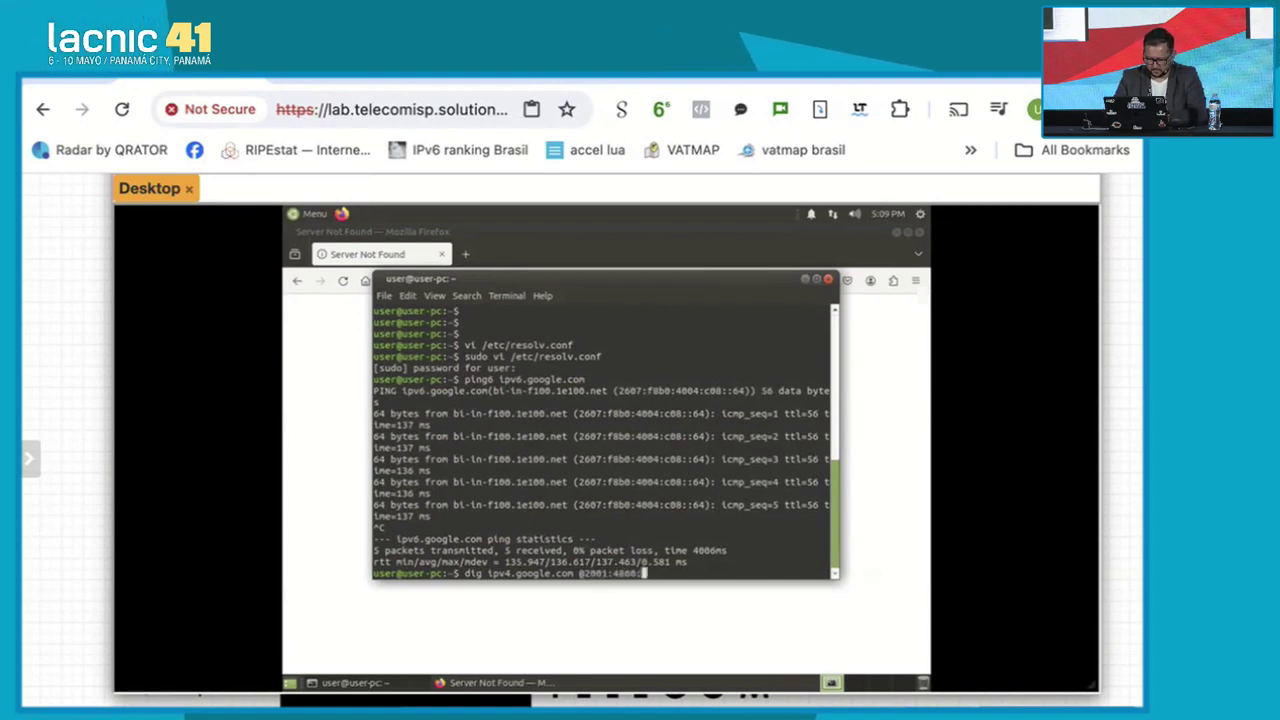
text(@2001:4860:4860::8888)
key(Return)
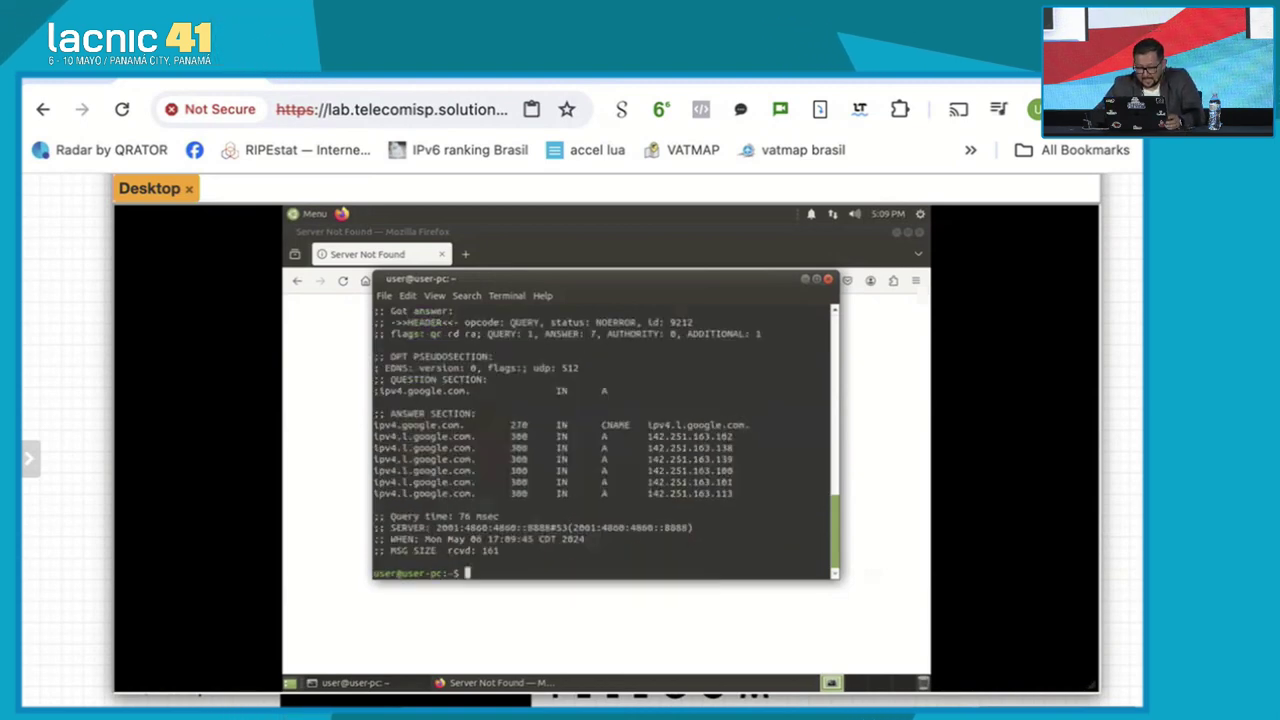
Review the dig output for ipv4.google.com, highlighting the addresses in its answer section.
scroll(605, 440, up, 5)
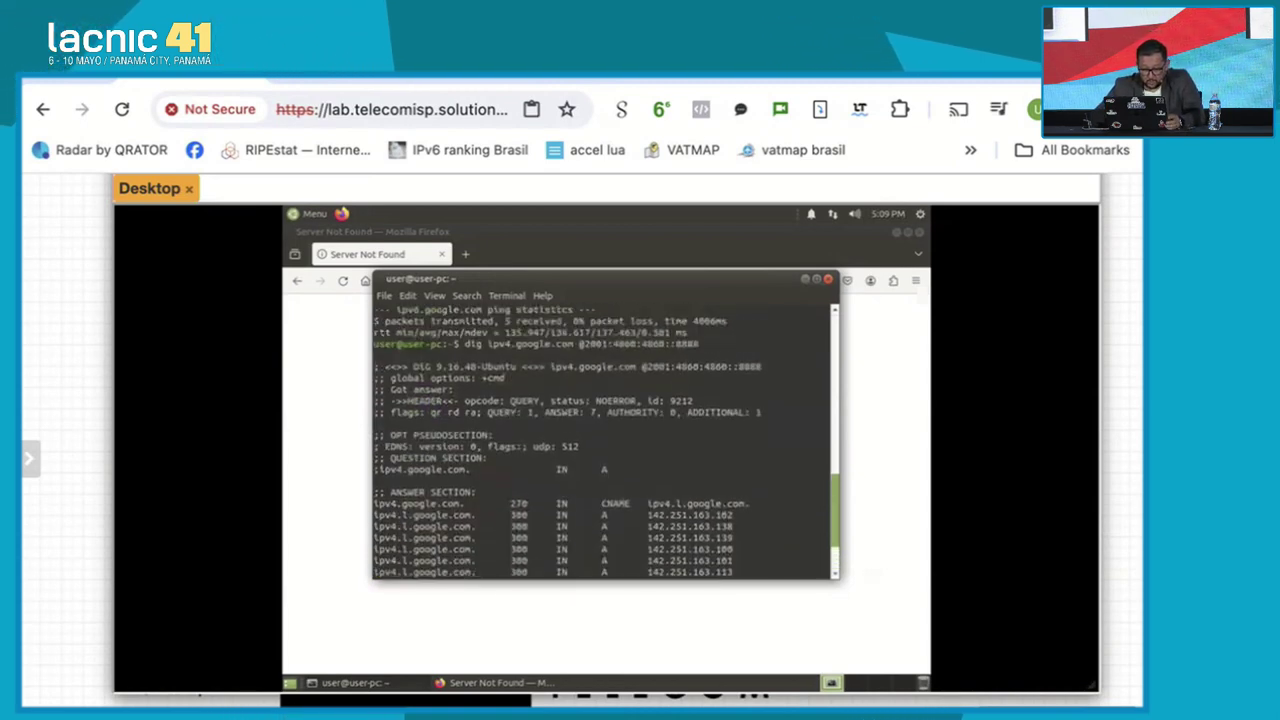
scroll(605, 440, down, 2)
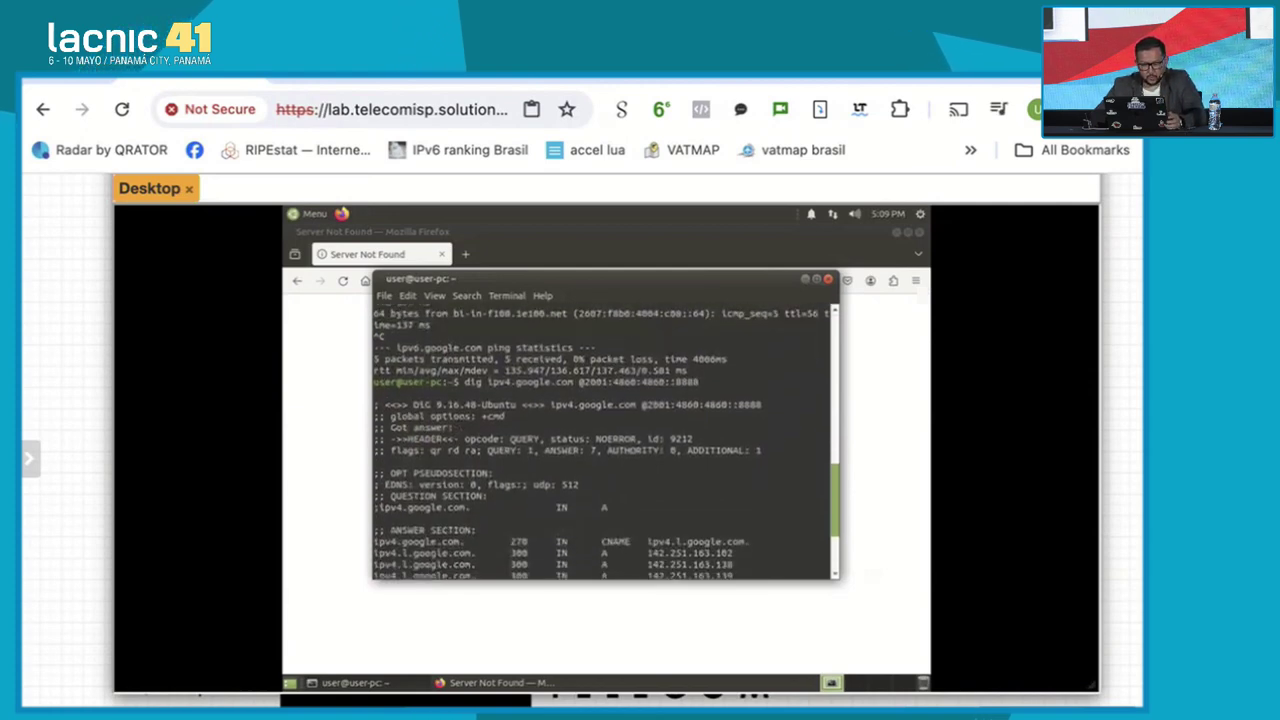
scroll(605, 440, down, 2)
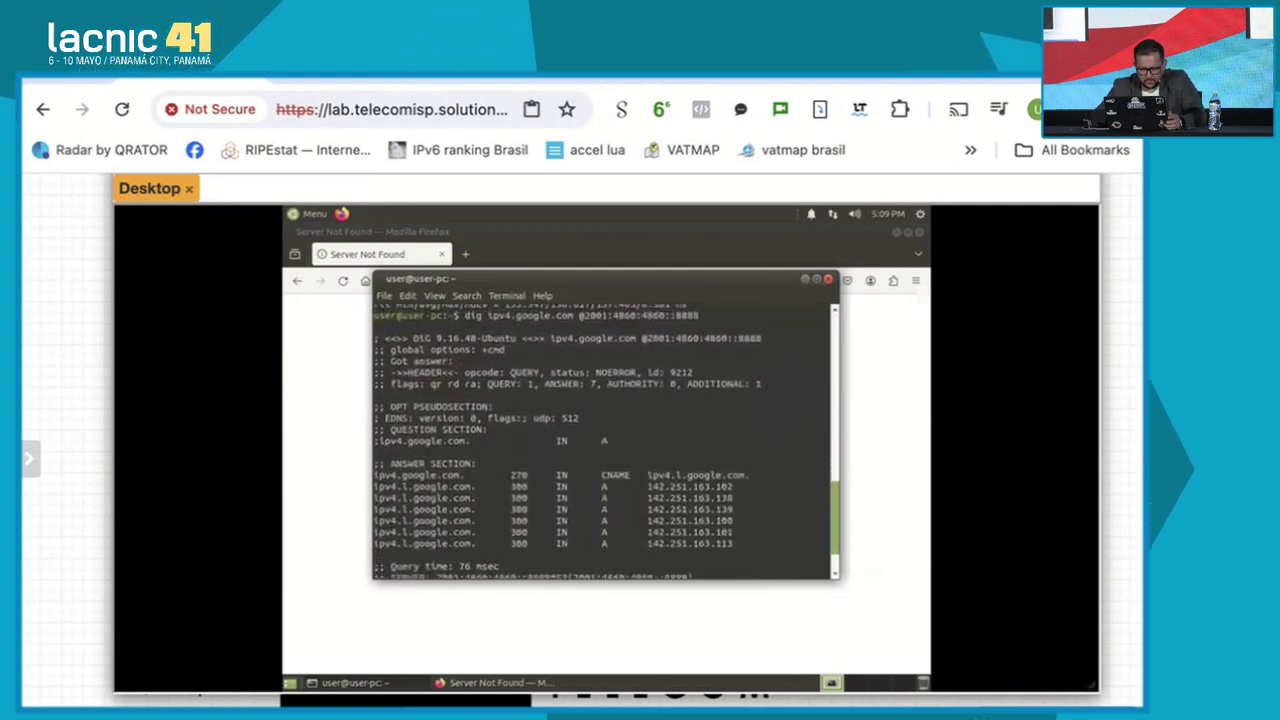
drag(830, 500, 374, 438)
click(600, 450)
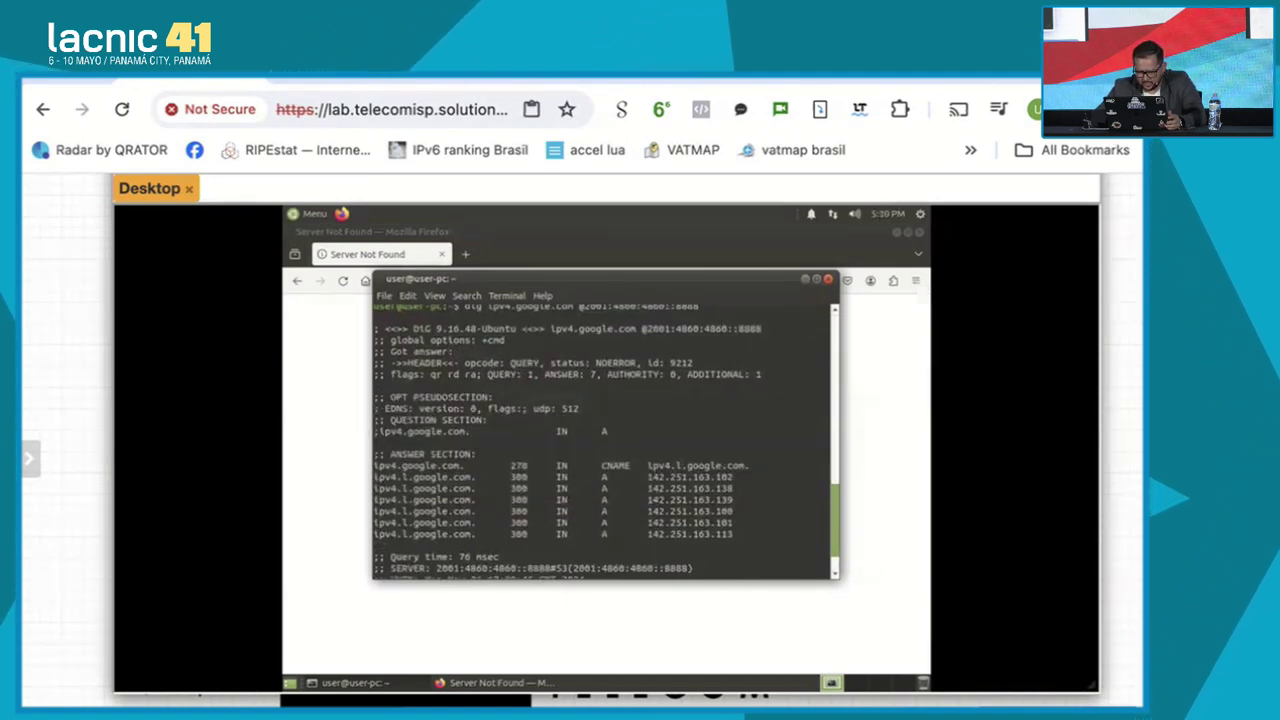
drag(647, 477, 830, 537)
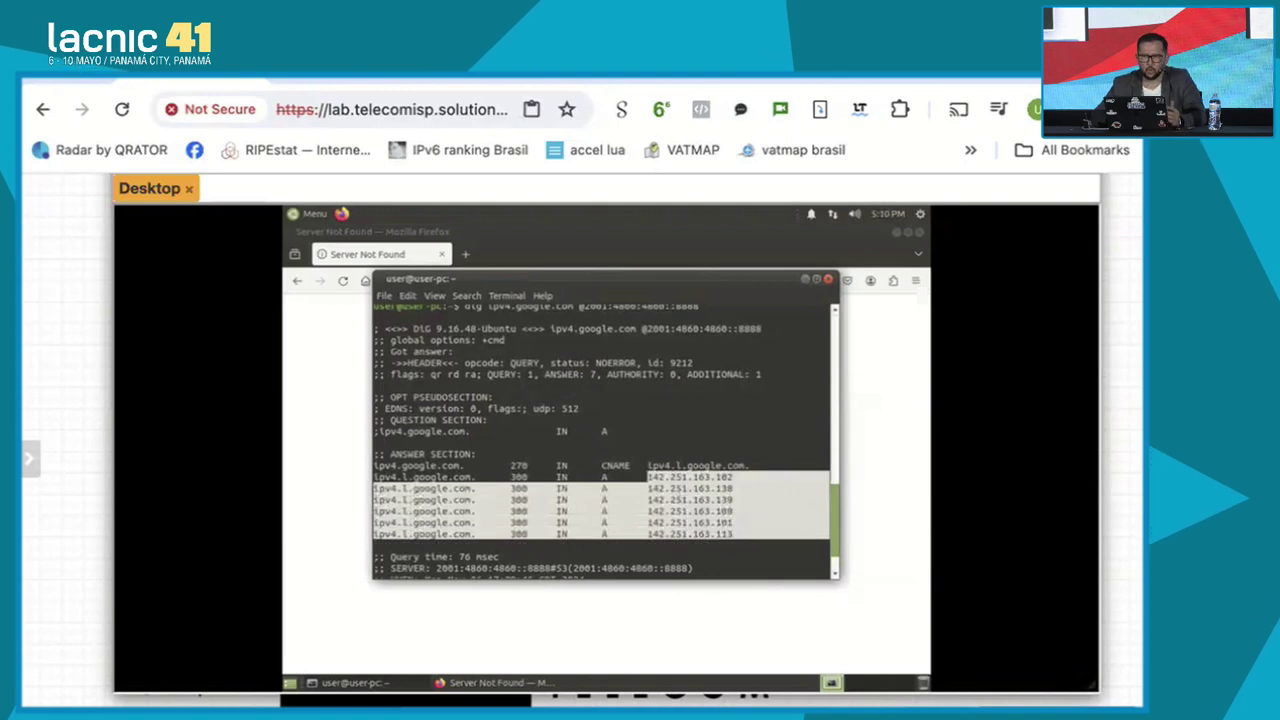
click(830, 537)
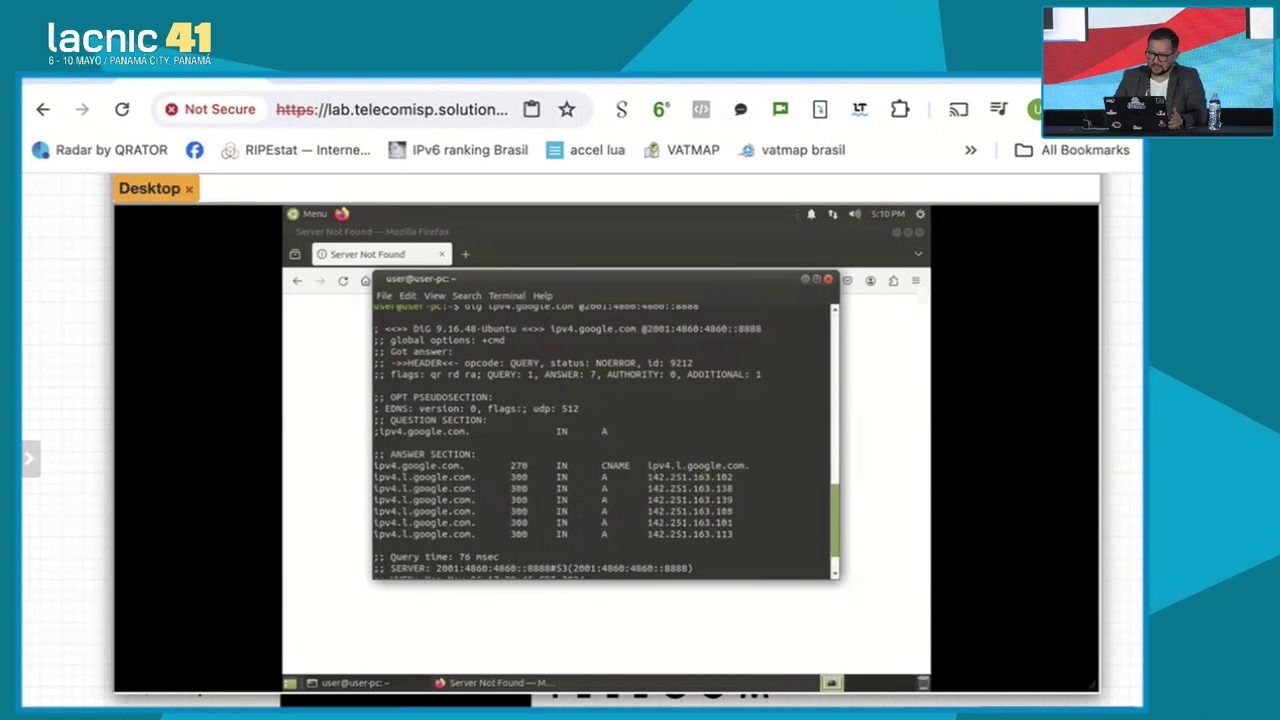
Bring Firefox back to the front, and close the Desktop console to return to the lab topology.
key(alt+Tab)
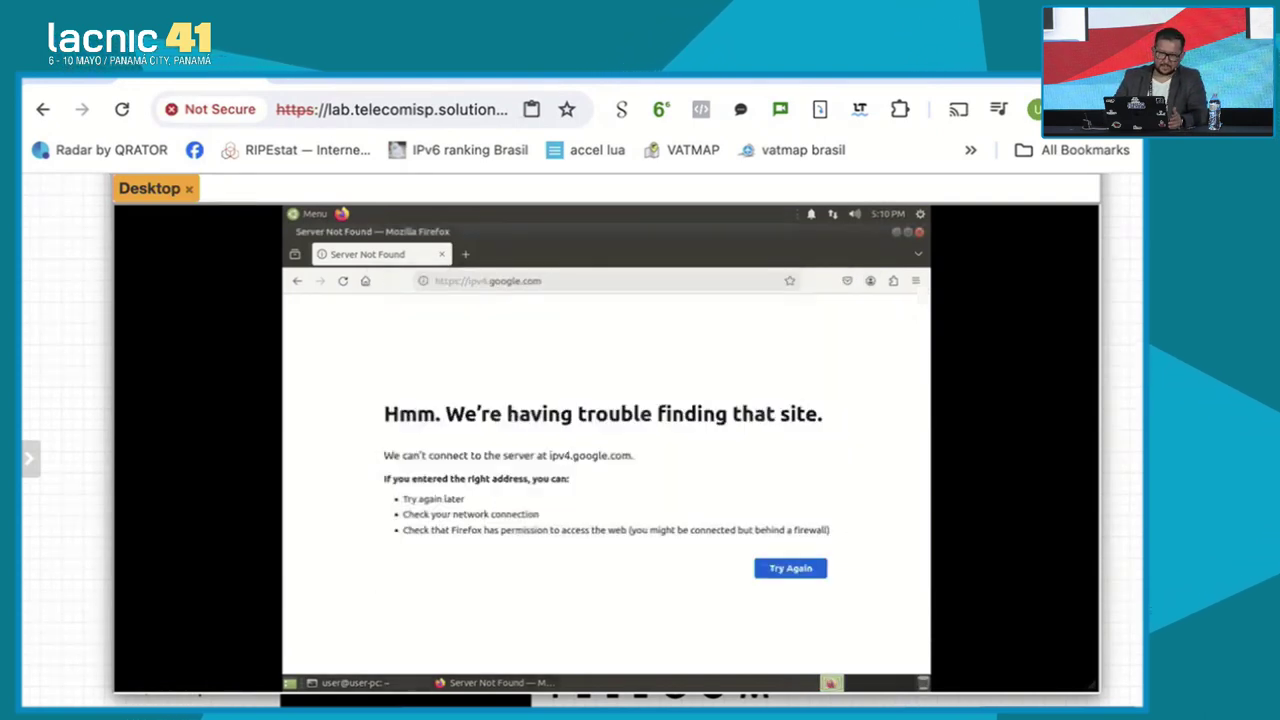
click(188, 188)
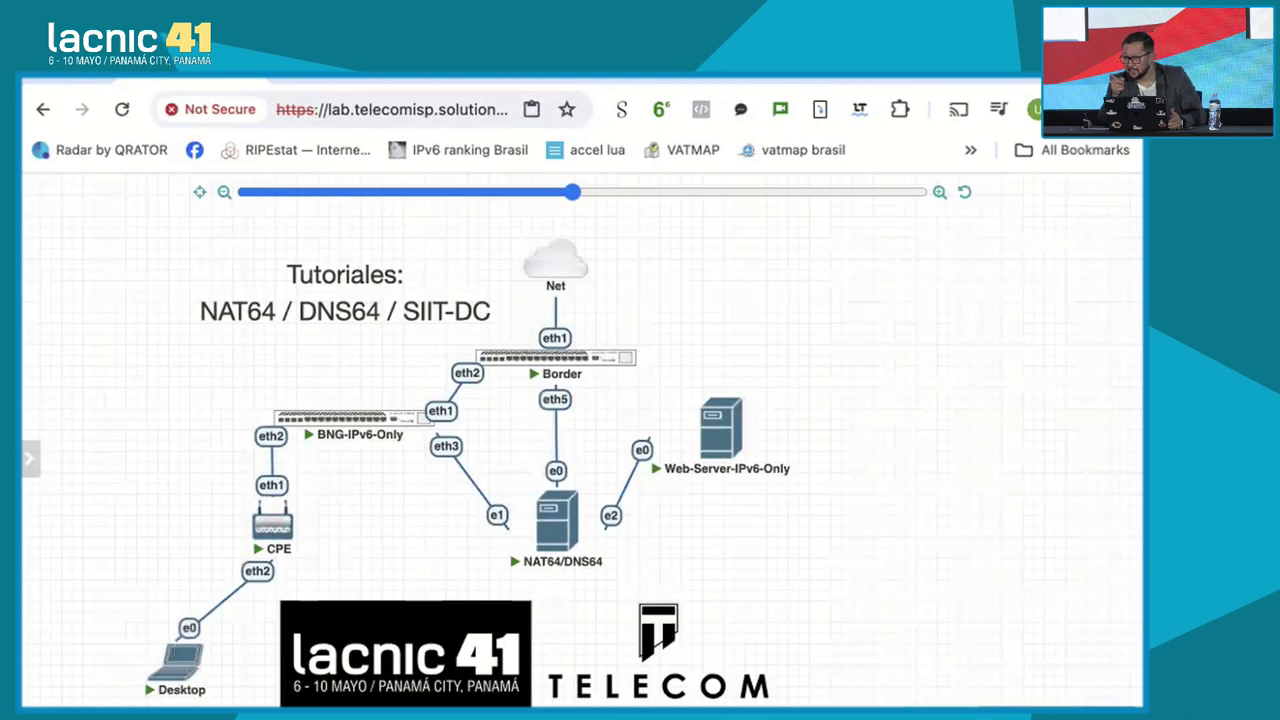